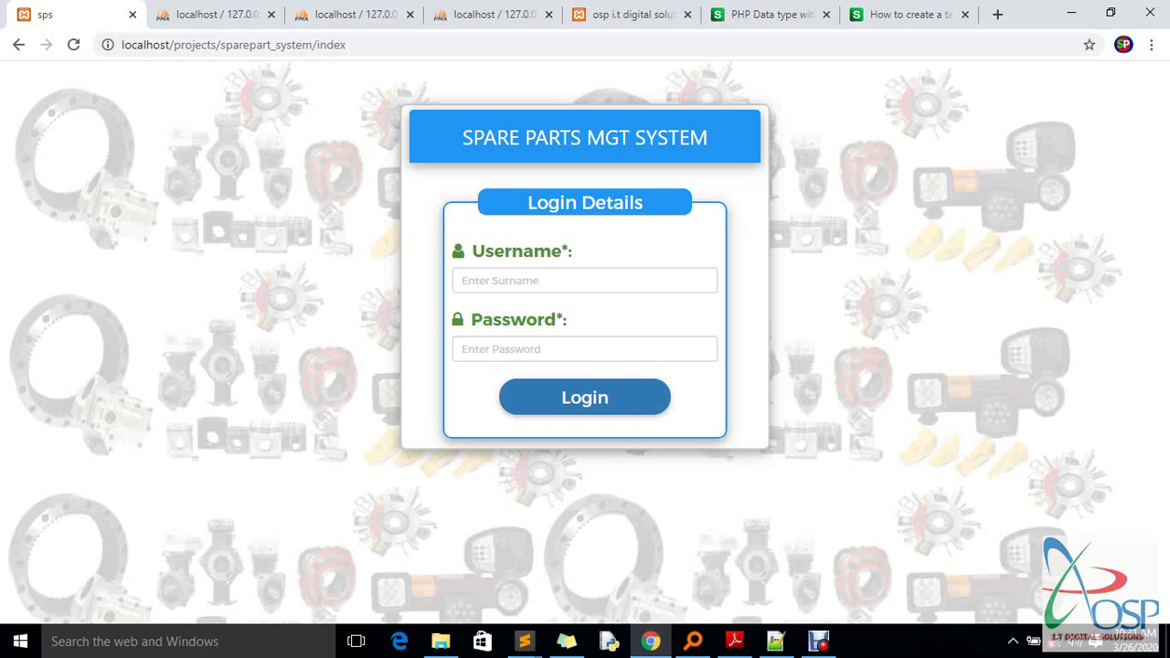
# Attempt a login with a made-up username and password, which is rejected
pyautogui.click(584, 279)
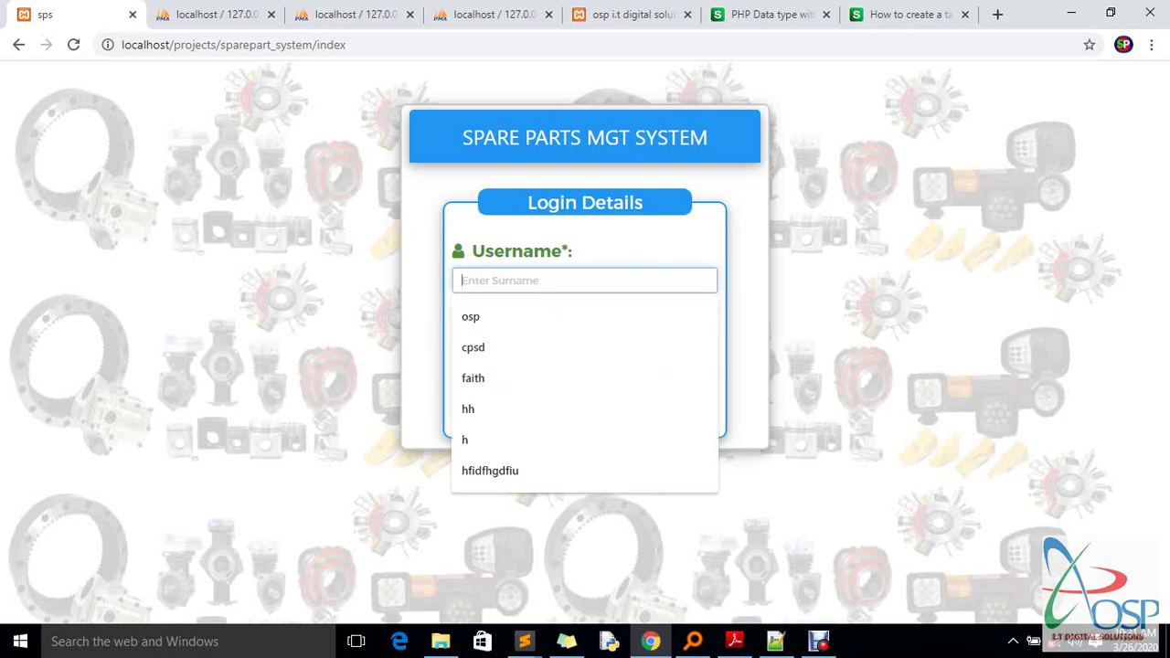
pyautogui.write('dfhgfuih')
pyautogui.click(584, 348)
pyautogui.write('dfhgfuihdfhg')
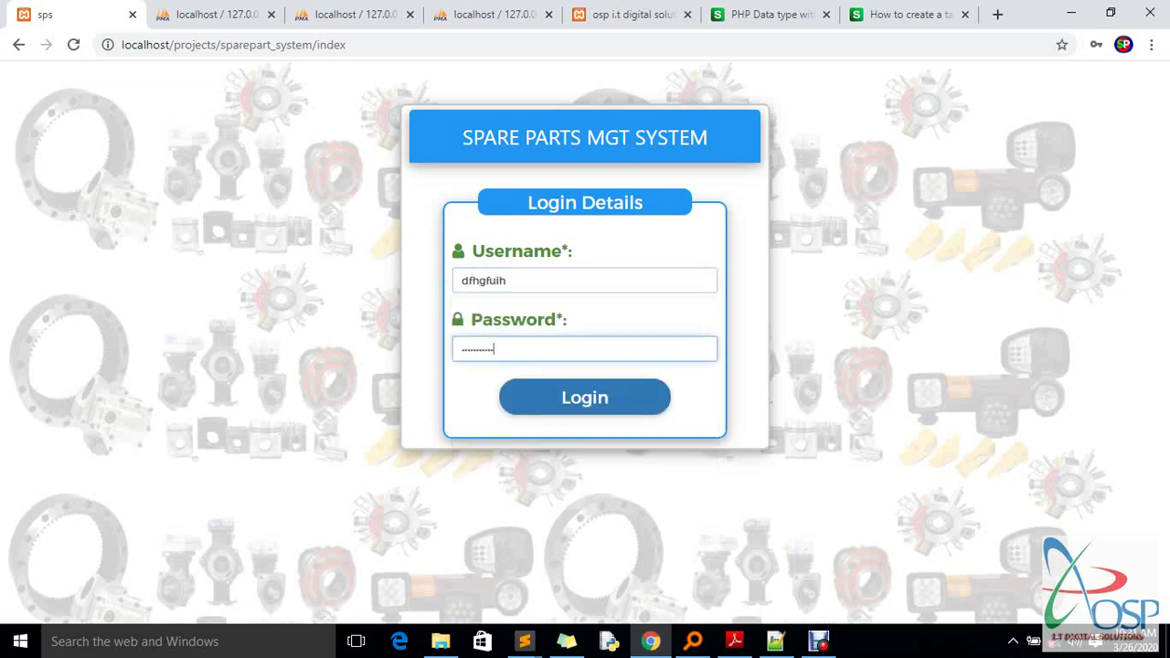
pyautogui.press('Return')
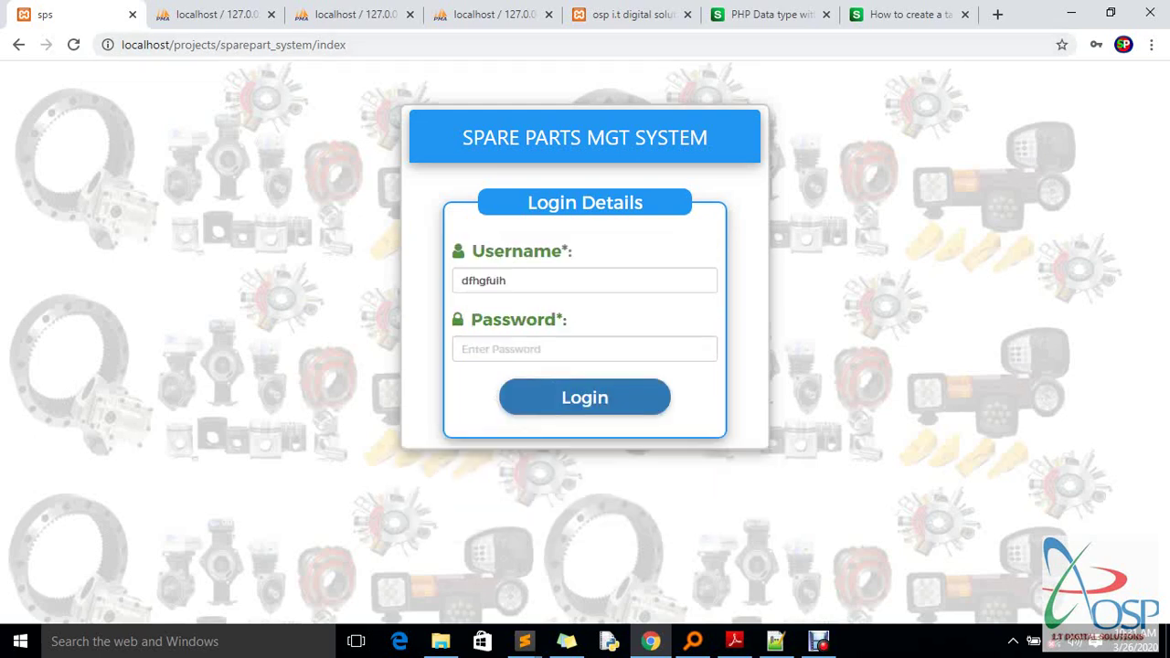
# Replace the page name in the address bar with a made-up address and load it
pyautogui.doubleClick(331, 45)
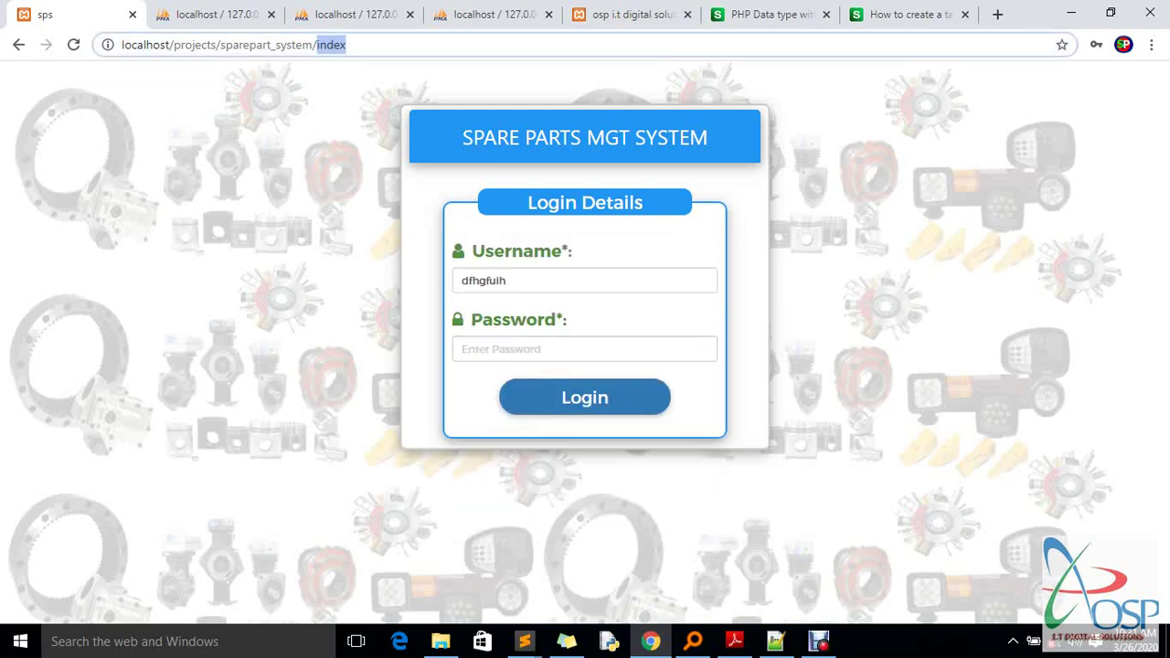
pyautogui.write('hszdiufhdsufishfiuhsdzs')
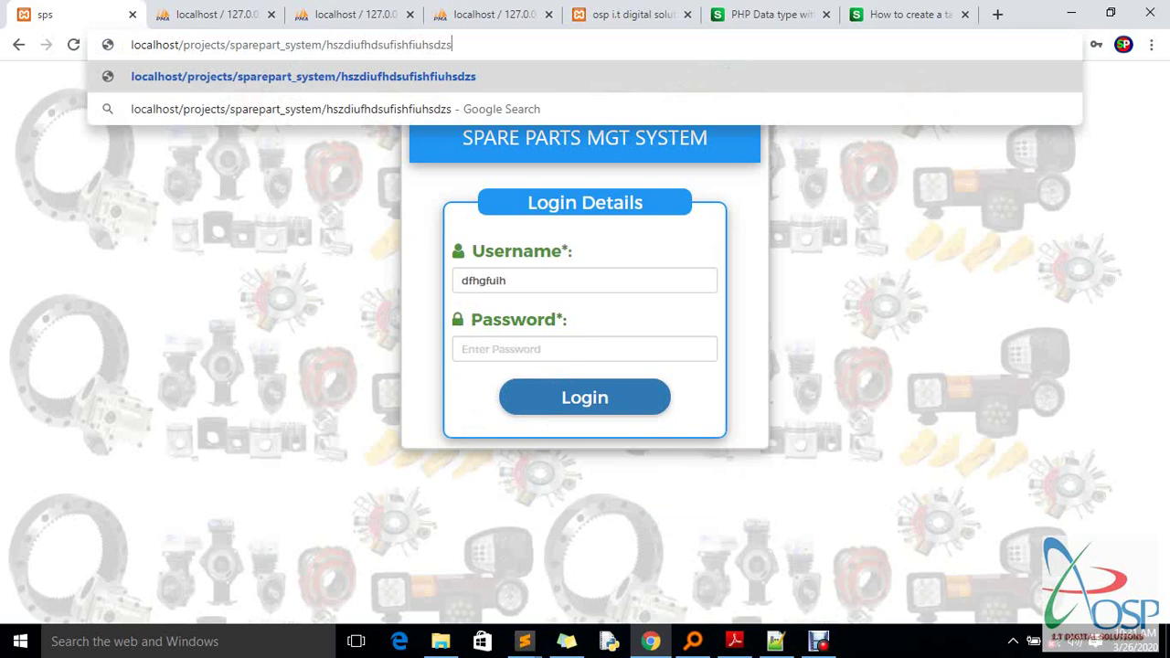
pyautogui.write('.foshfhudfdsfui')
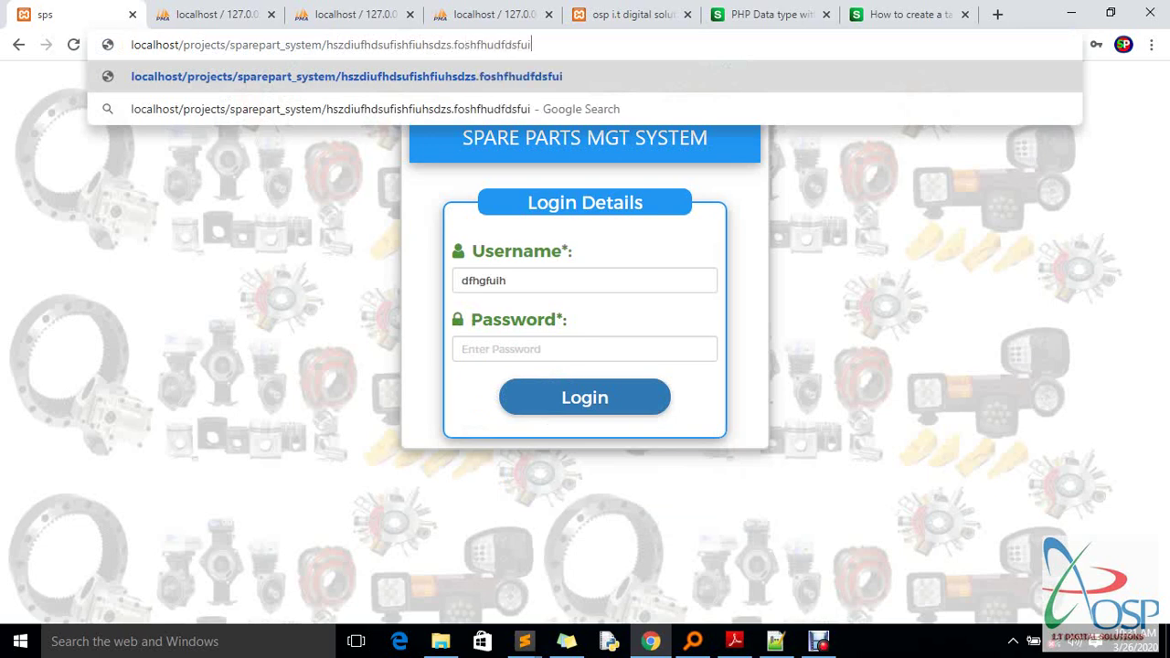
pyautogui.press('Return')
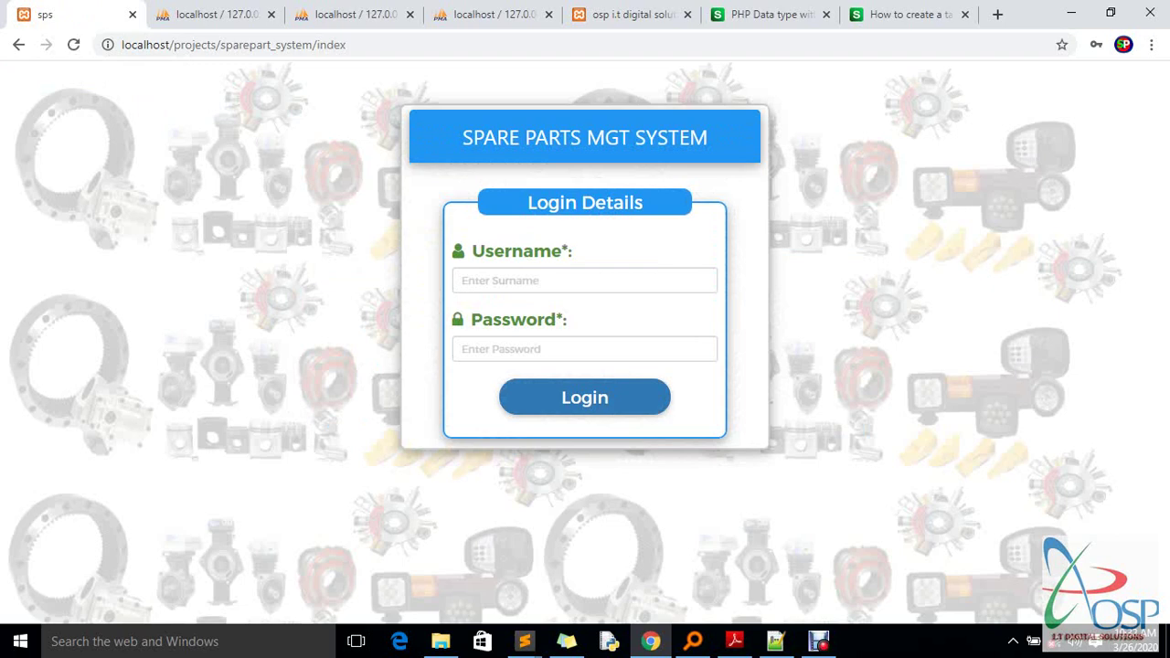
# Submit a second login attempt with another wrong username and password
pyautogui.click(585, 280)
pyautogui.write('jdsfudsjiu')
pyautogui.press('Tab')
pyautogui.write('jdsfudsjiujdsf')
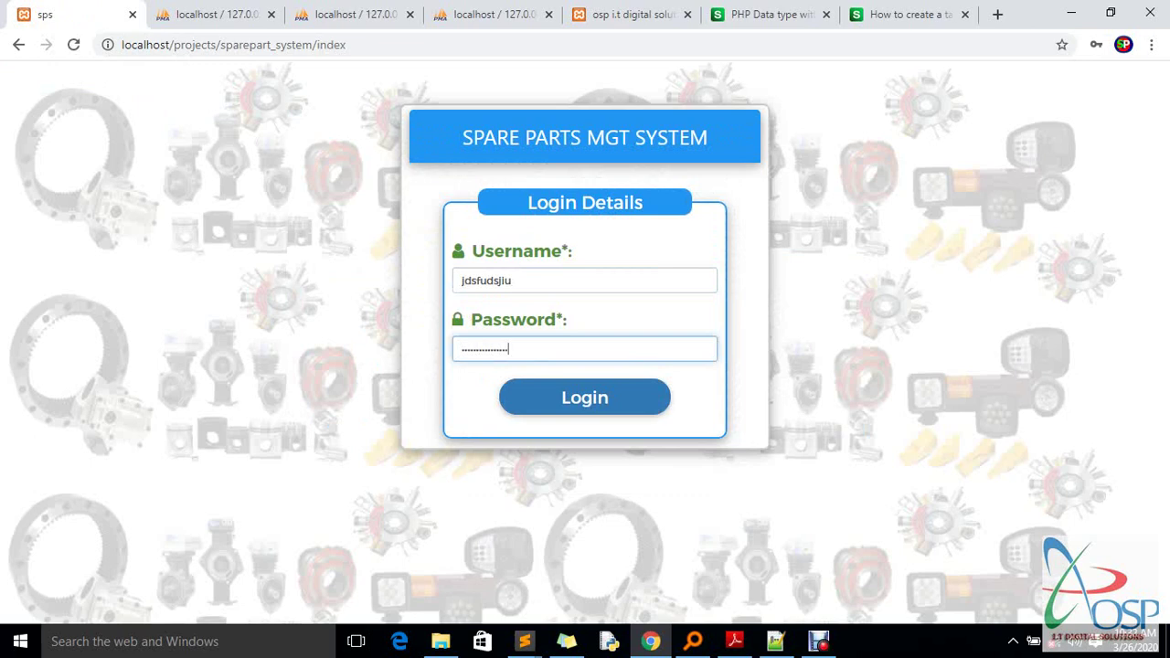
pyautogui.press('Return')
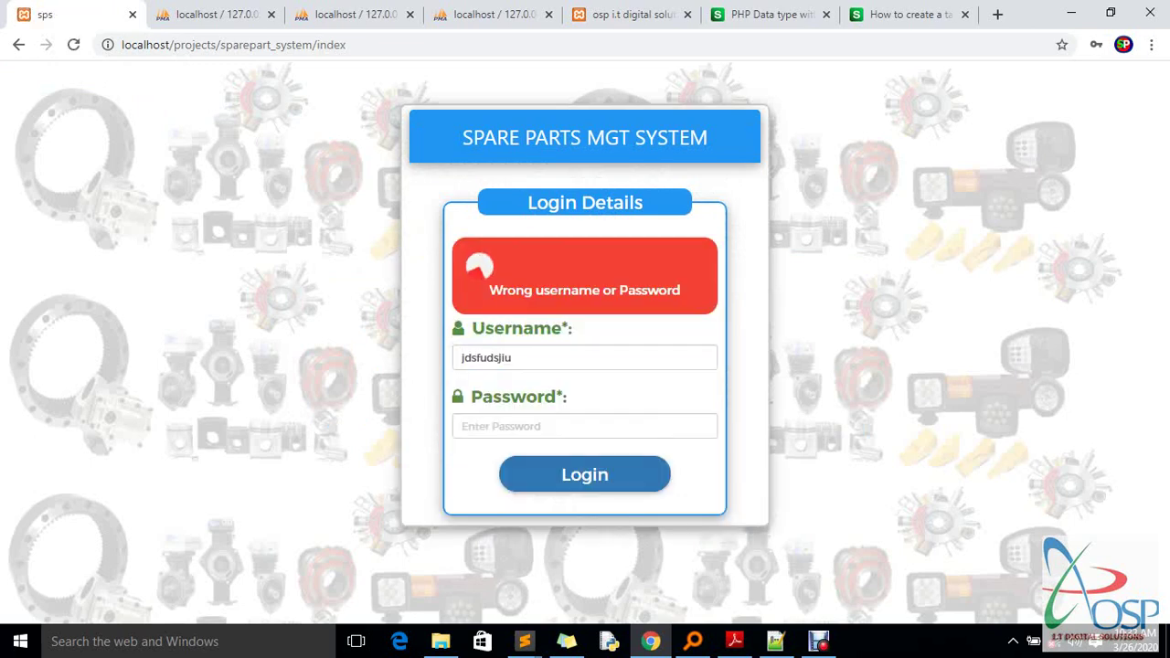
# Log in with the valid username and its password to reach the dashboard
pyautogui.press('Tab')
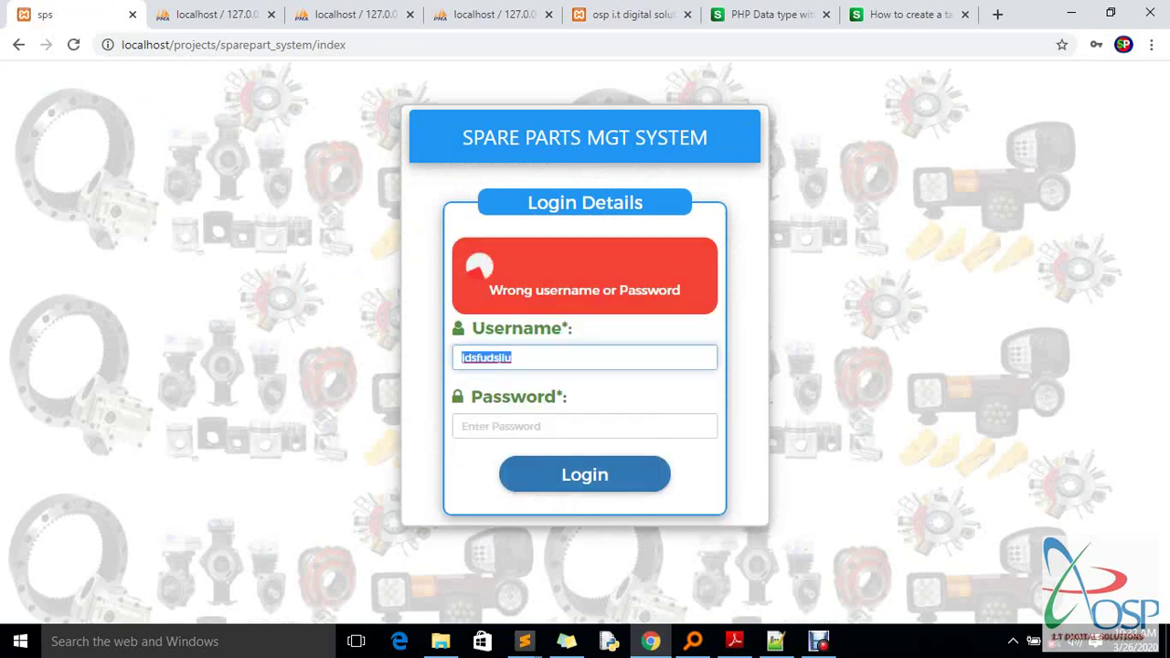
pyautogui.write('osp')
pyautogui.press('Tab')
pyautogui.write('123')
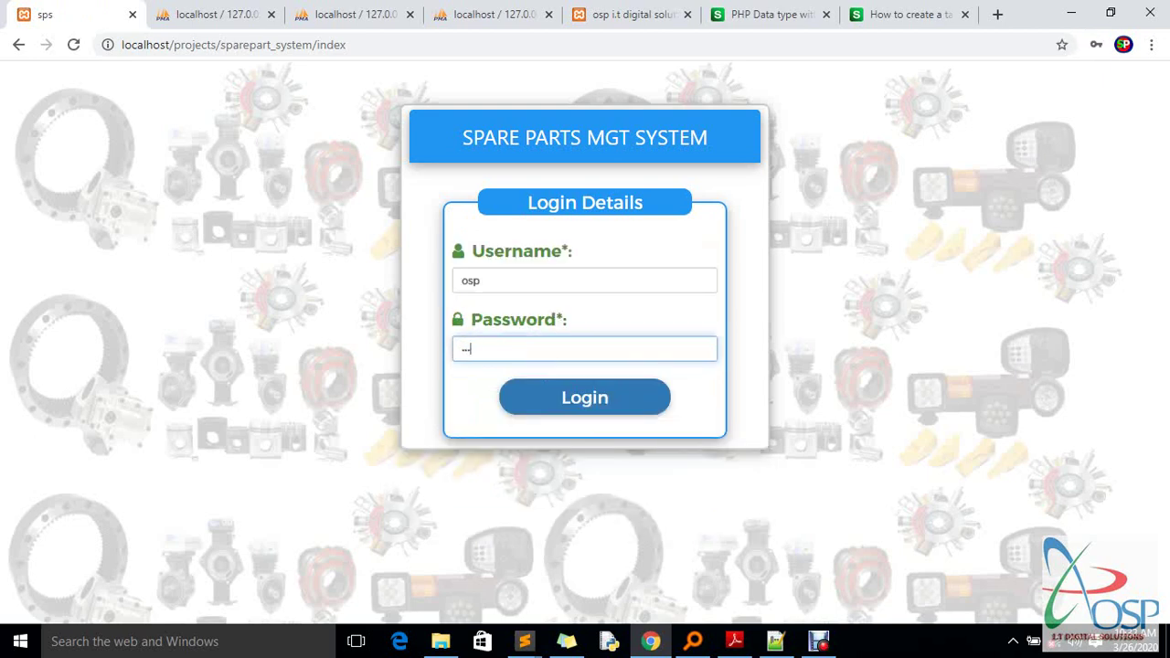
pyautogui.press('Return')
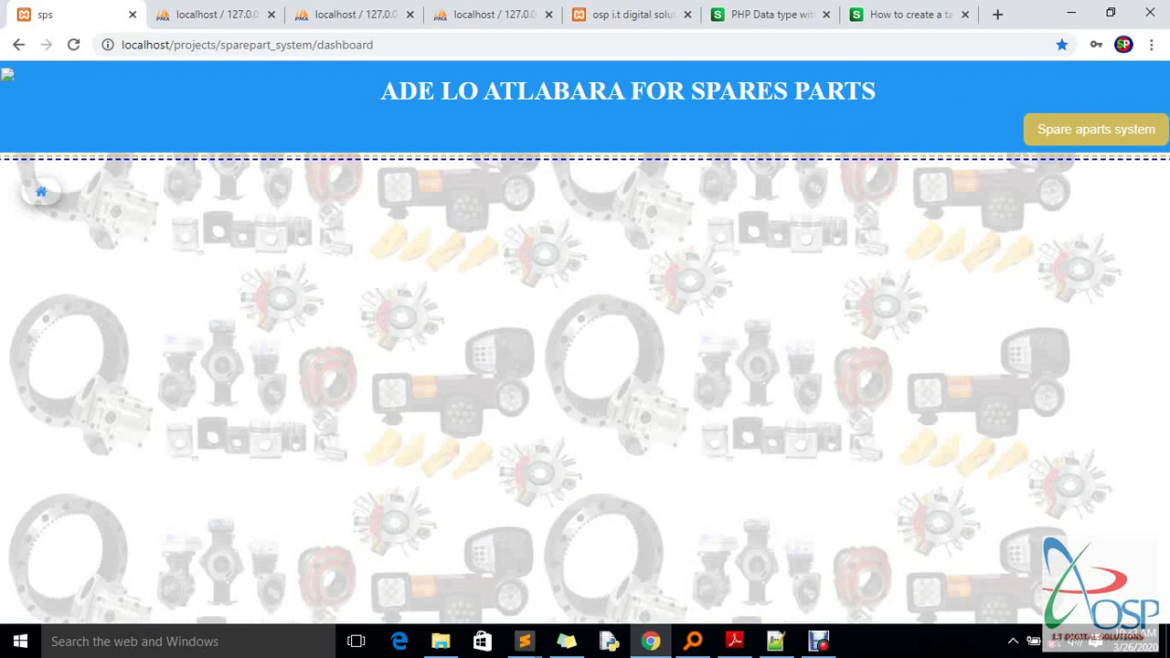
# Open the home-icon sidebar, scroll through its sections, close it with ×, and reopen it
pyautogui.click(40, 191)
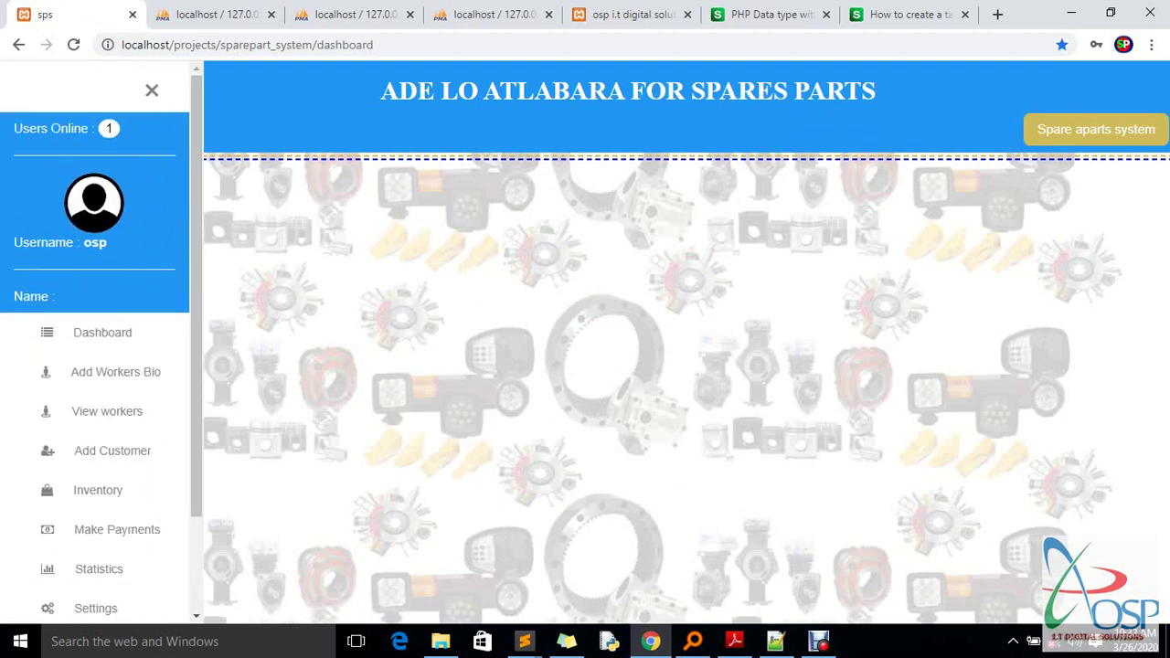
pyautogui.scroll(-2, 100, 365)
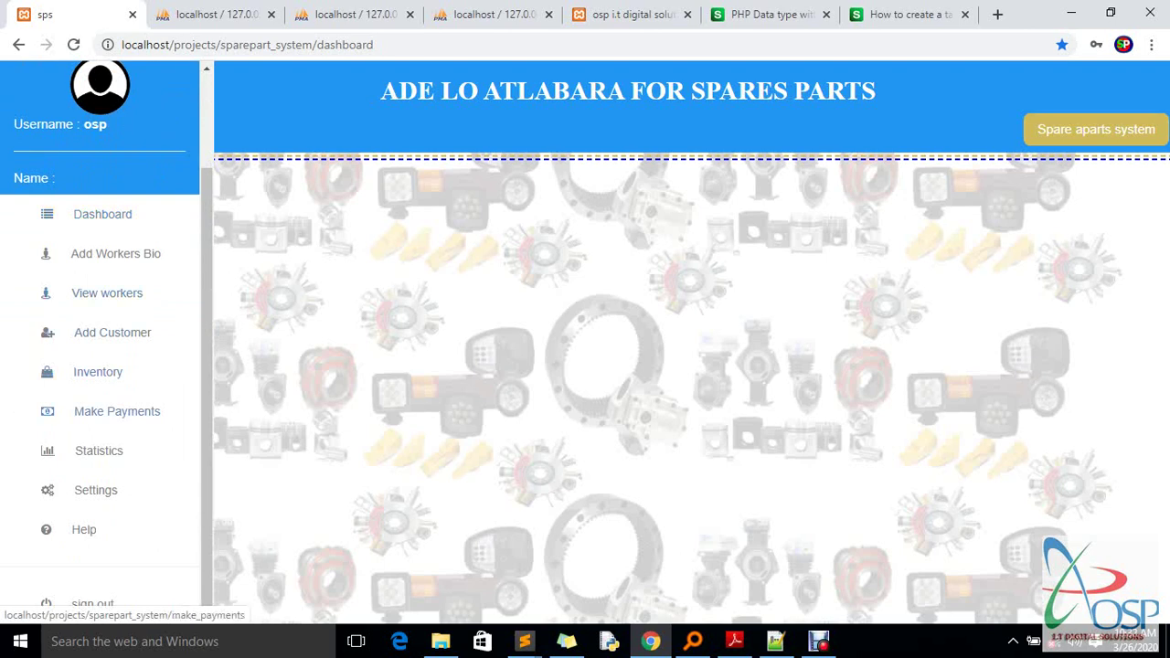
pyautogui.scroll(1, 101, 411)
pyautogui.scroll(-1, 101, 366)
pyautogui.scroll(2, 91, 548)
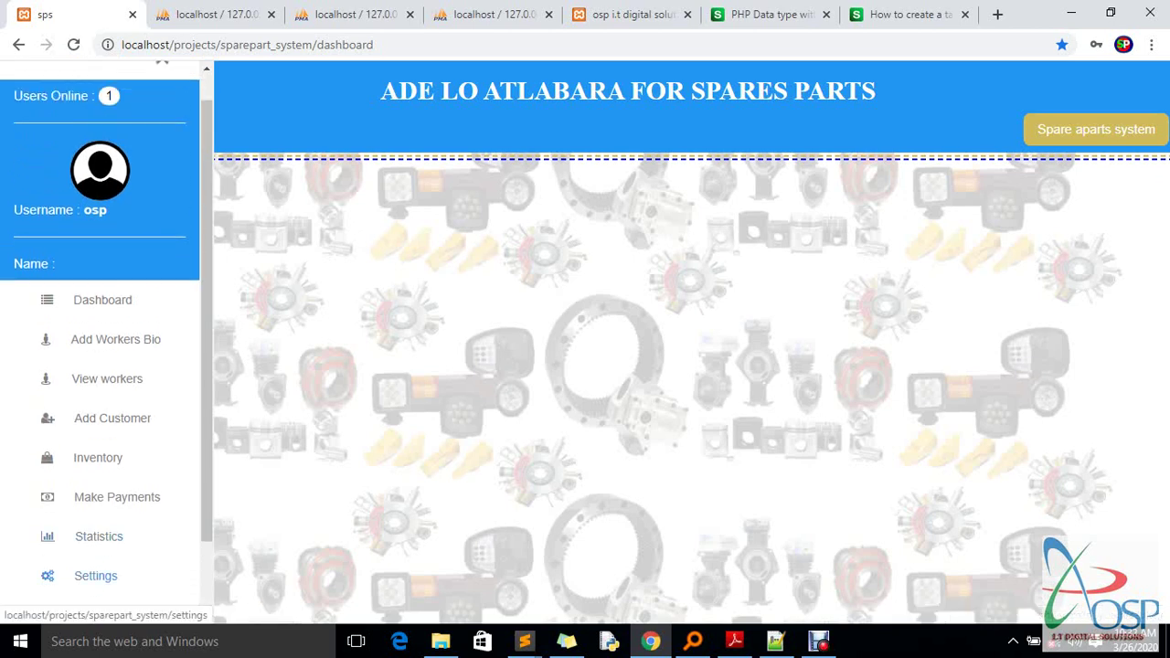
pyautogui.scroll(-2, 95, 575)
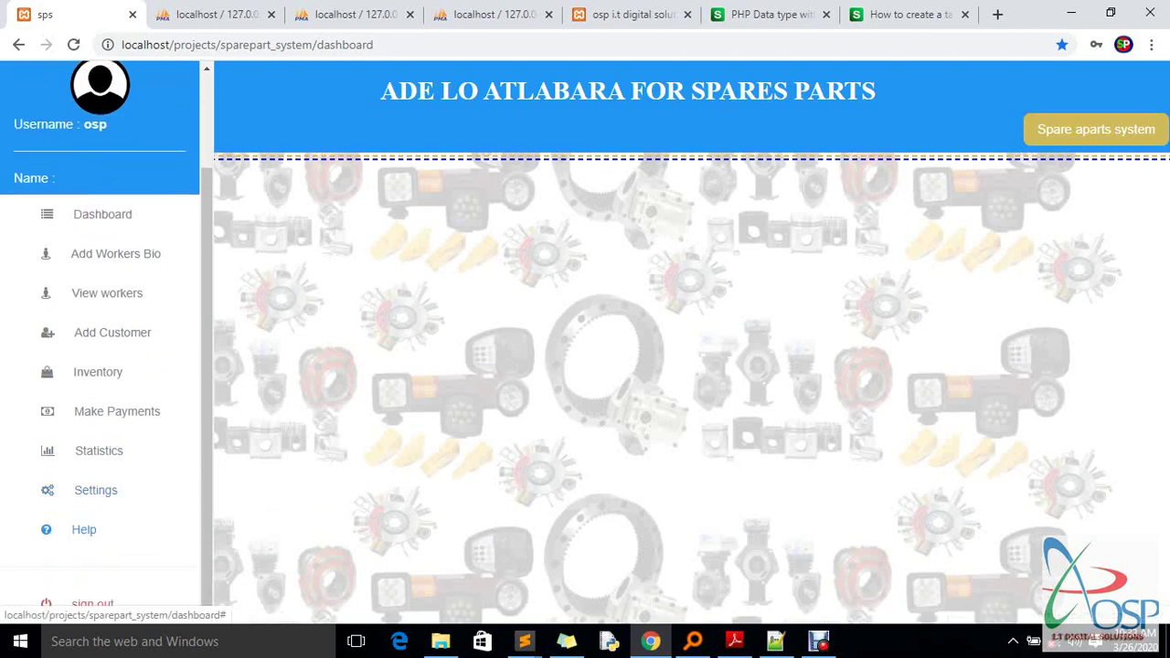
pyautogui.scroll(2, 95, 576)
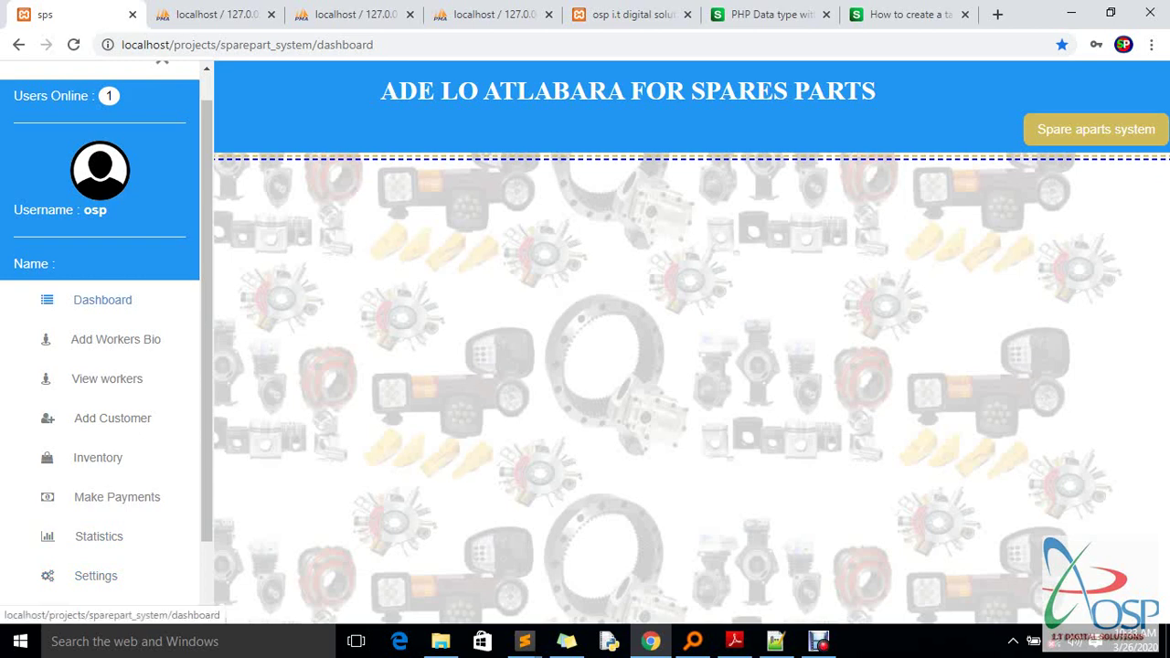
pyautogui.click(162, 60)
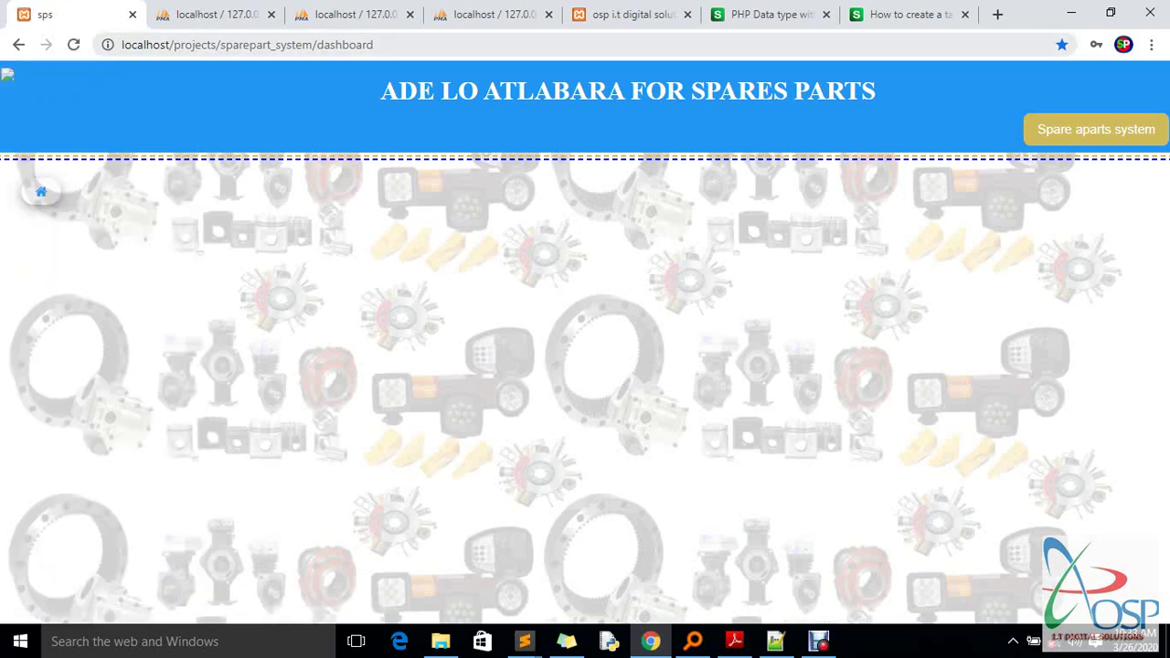
pyautogui.click(41, 191)
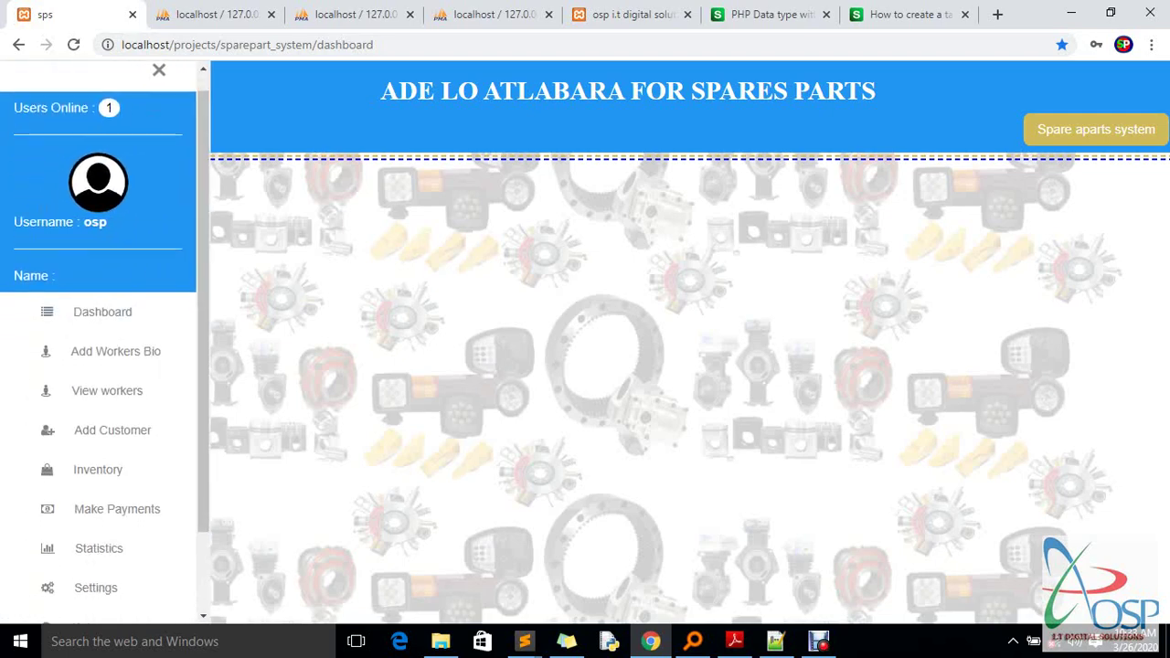
pyautogui.scroll(-1, 110, 274)
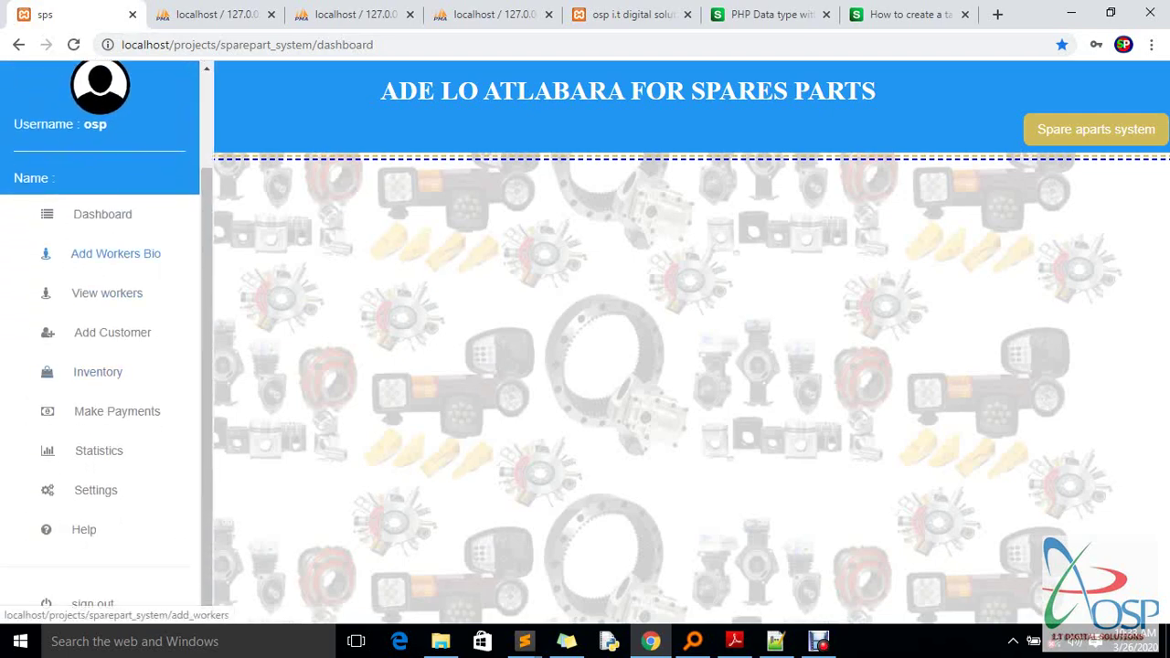
pyautogui.click(215, 13)
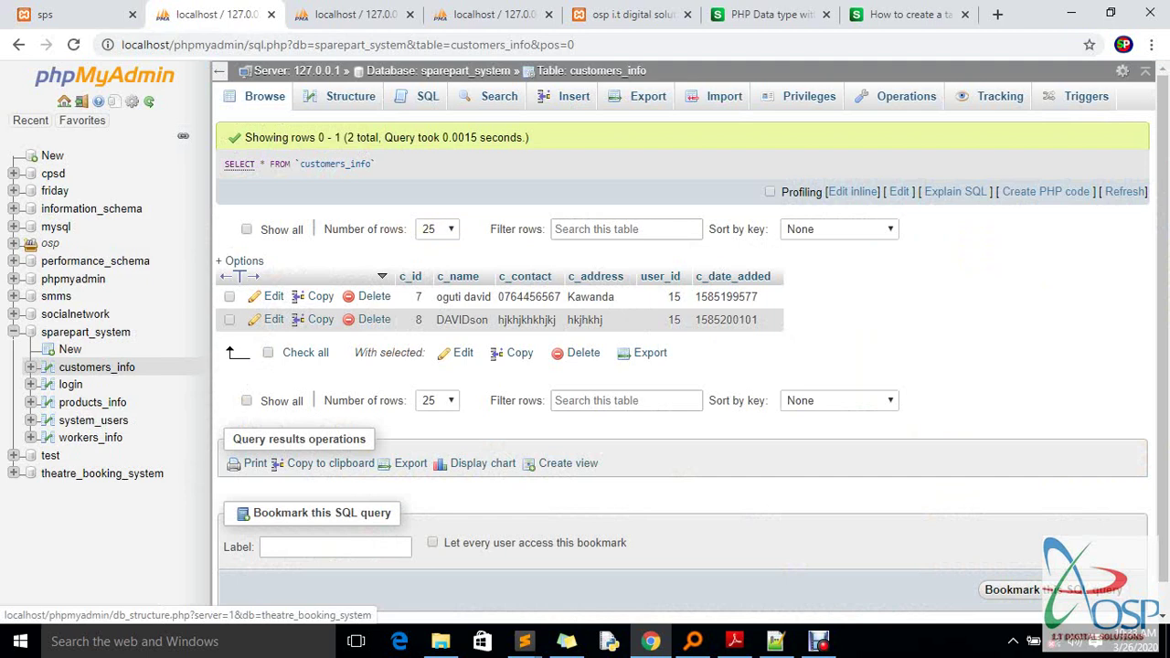
pyautogui.click(85, 331)
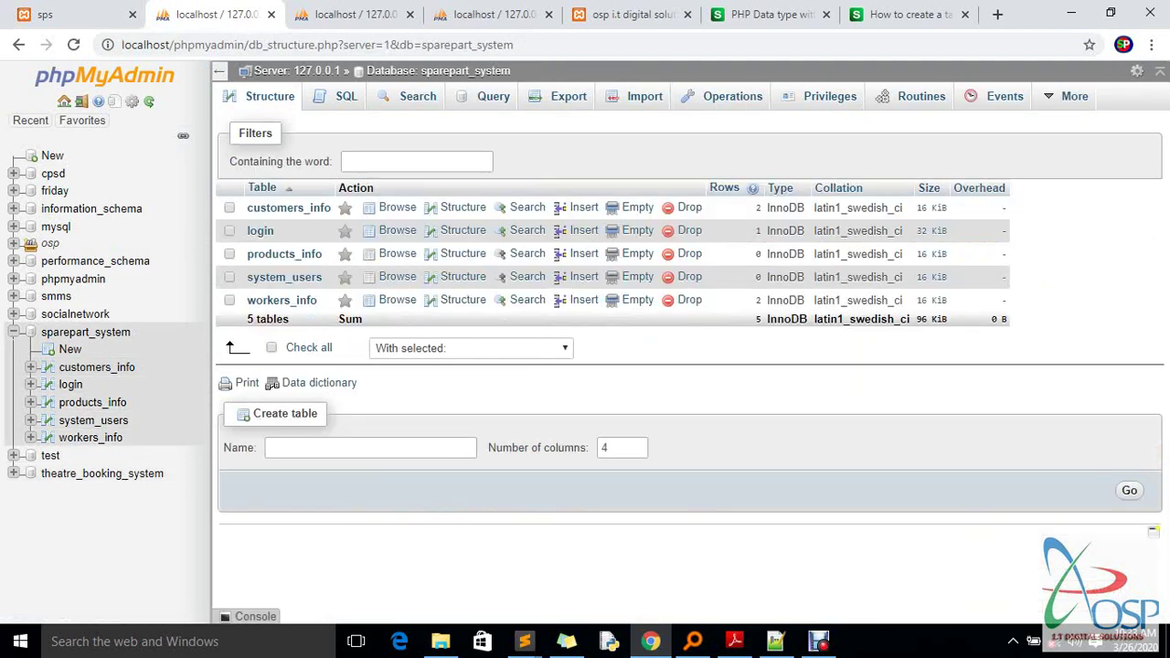
pyautogui.click(281, 301)
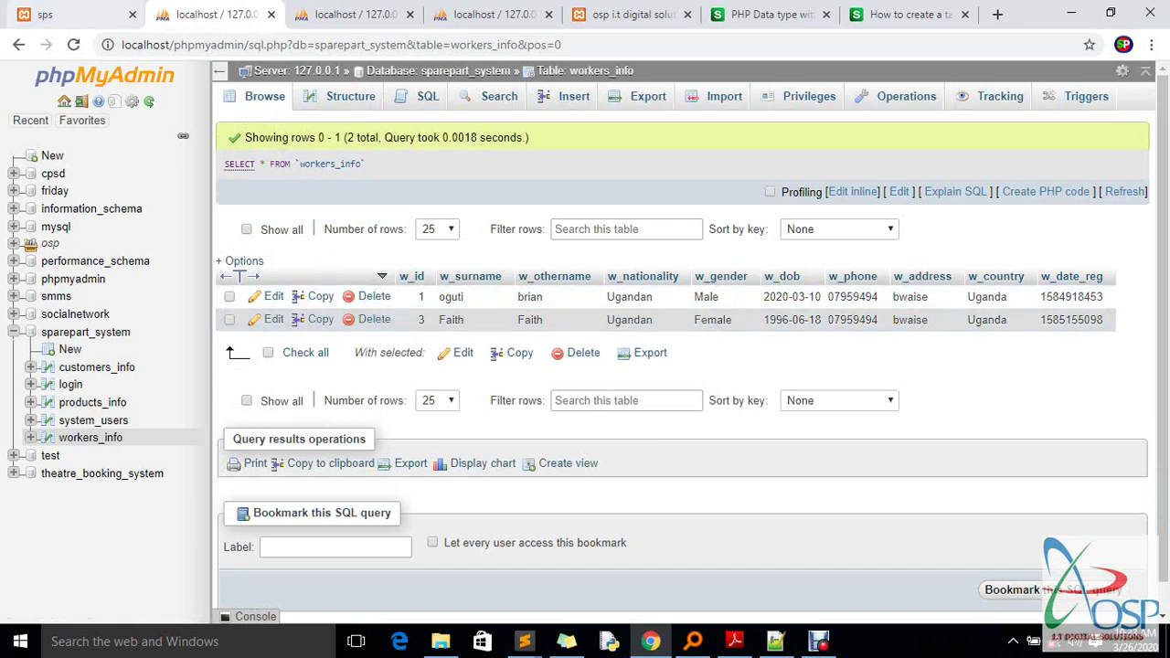
pyautogui.click(44, 13)
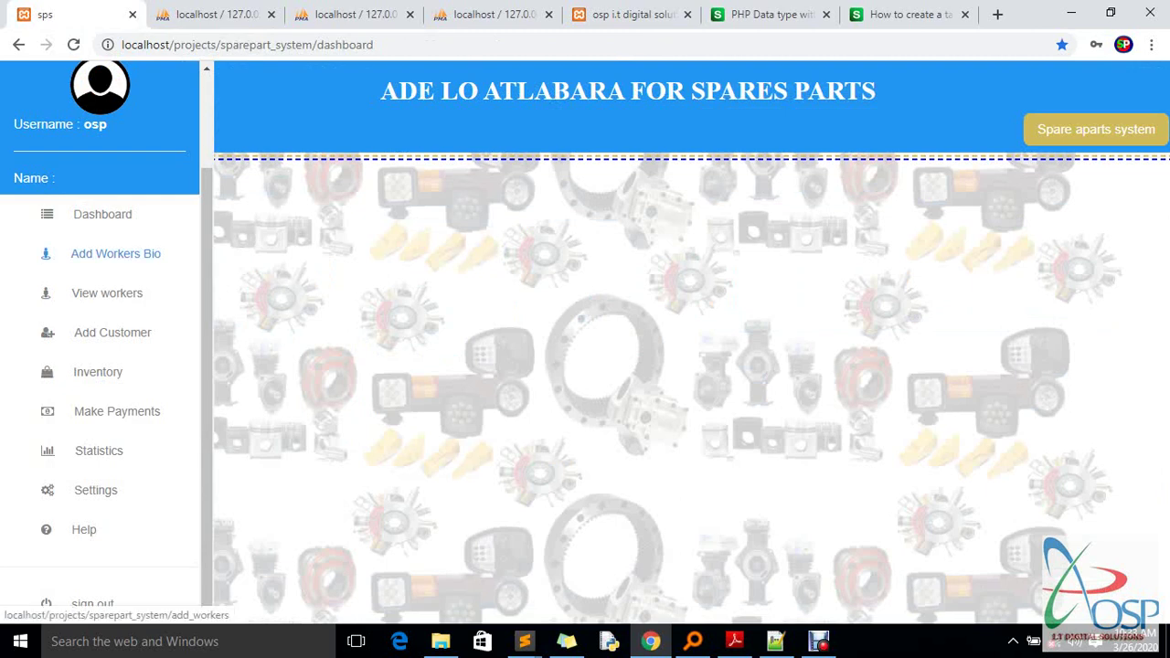
# Open the Add Worker form and enter the worker's surname and other name
pyautogui.click(115, 253)
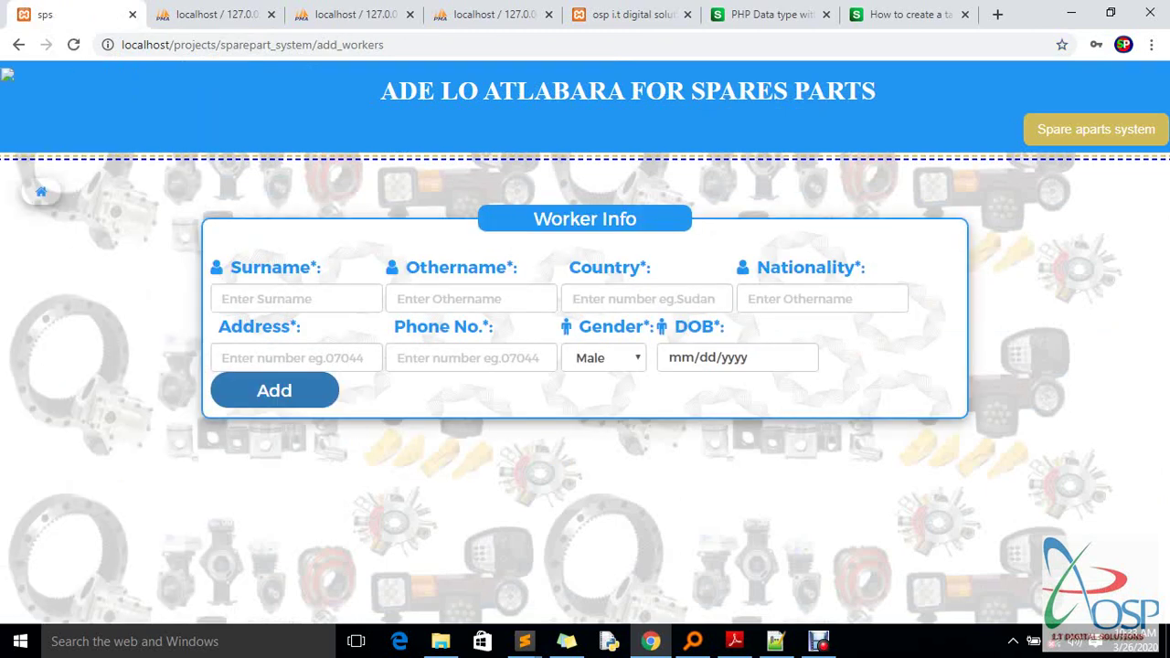
pyautogui.click(274, 298)
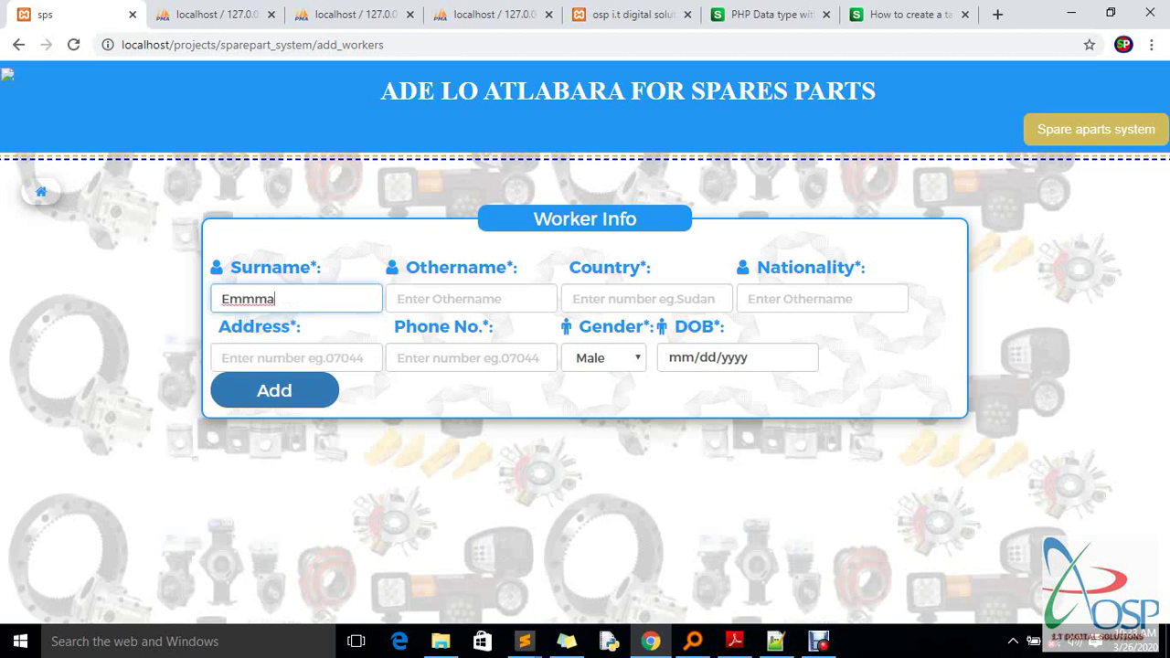
pyautogui.click(470, 299)
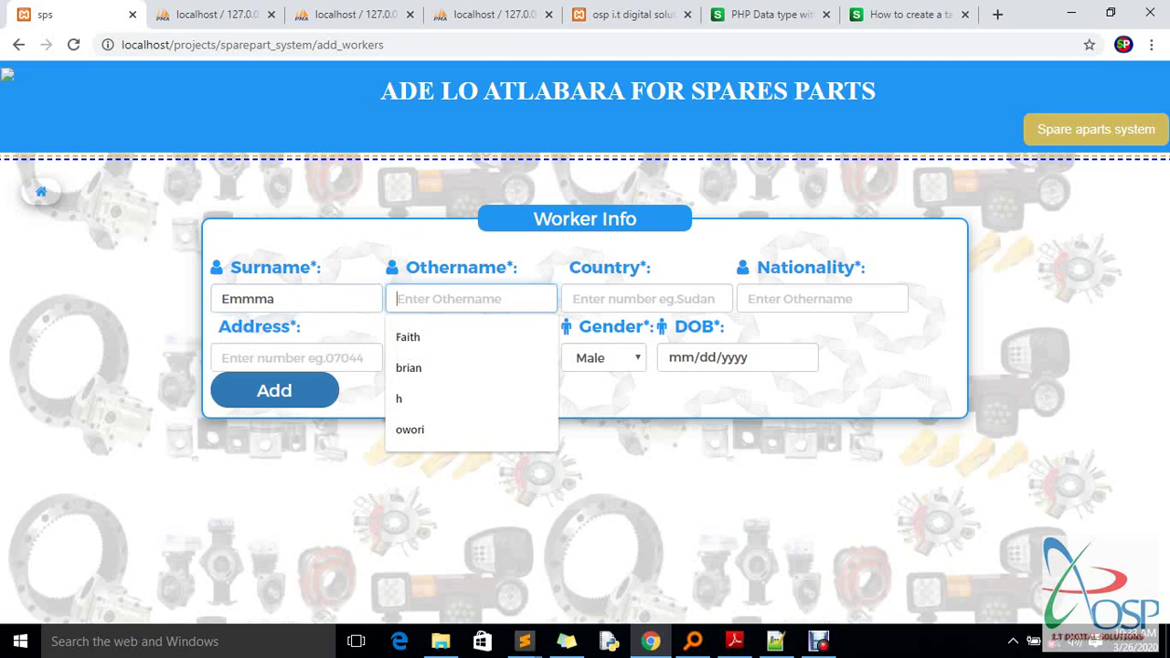
# Set Country to Sudan and pick Ugandan from the Nationality suggestions
pyautogui.press('Tab')
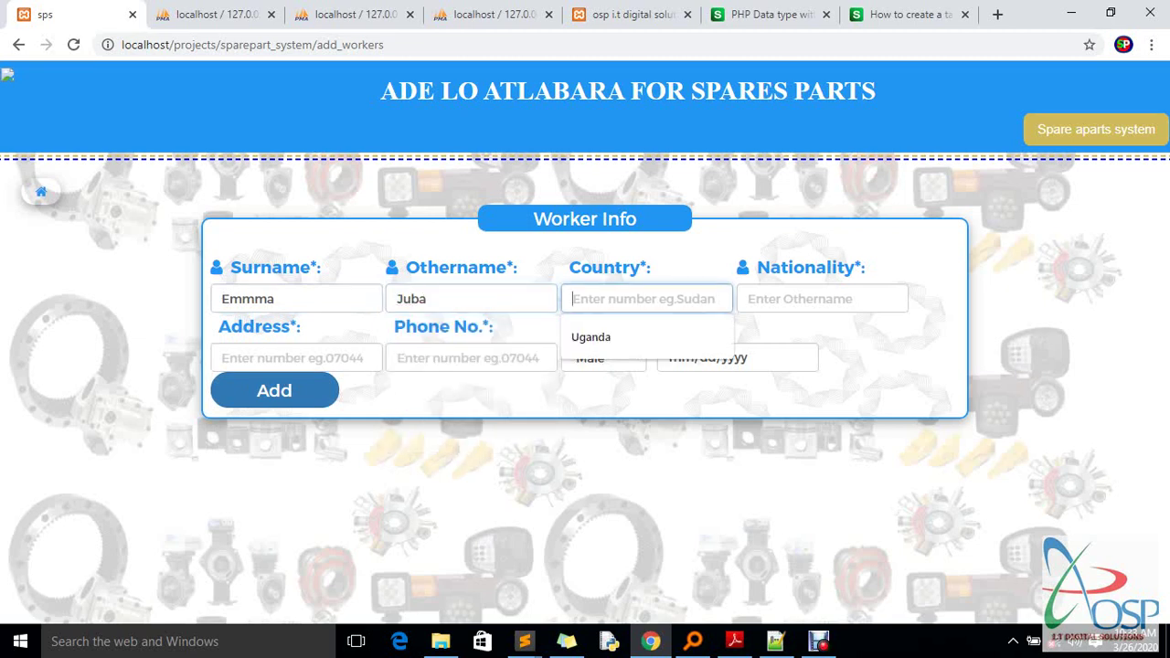
pyautogui.write('Suanda')
pyautogui.press('BackSpace')
pyautogui.press('BackSpace')
pyautogui.press('BackSpace')
pyautogui.press('BackSpace')
pyautogui.write('dana')
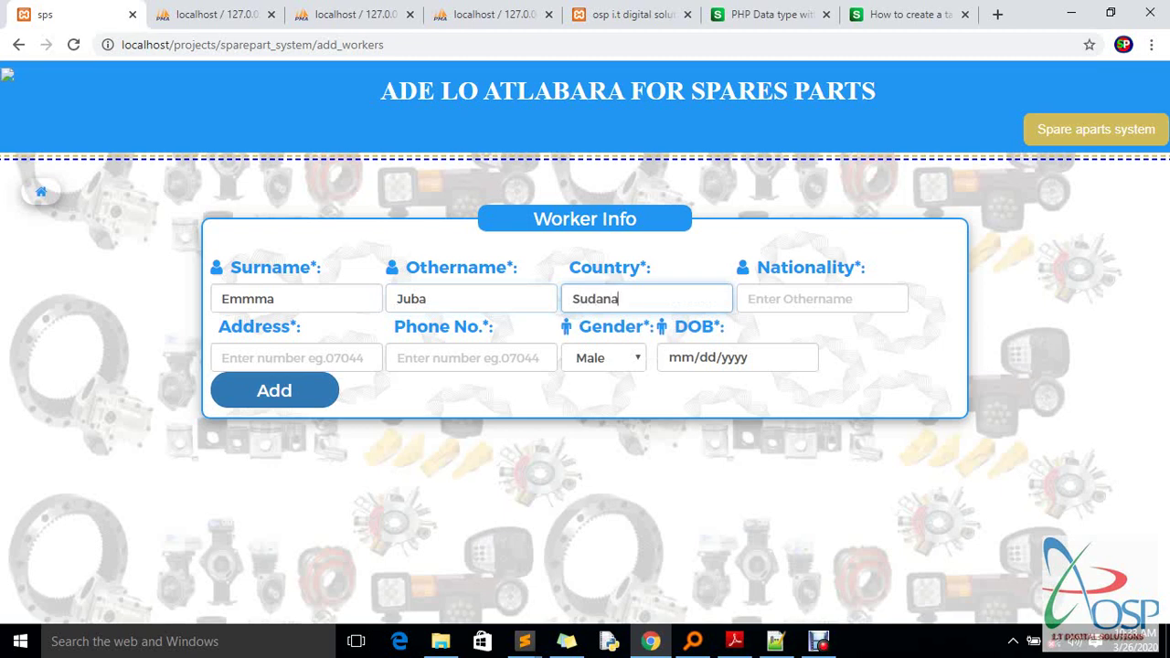
pyautogui.press('Tab')
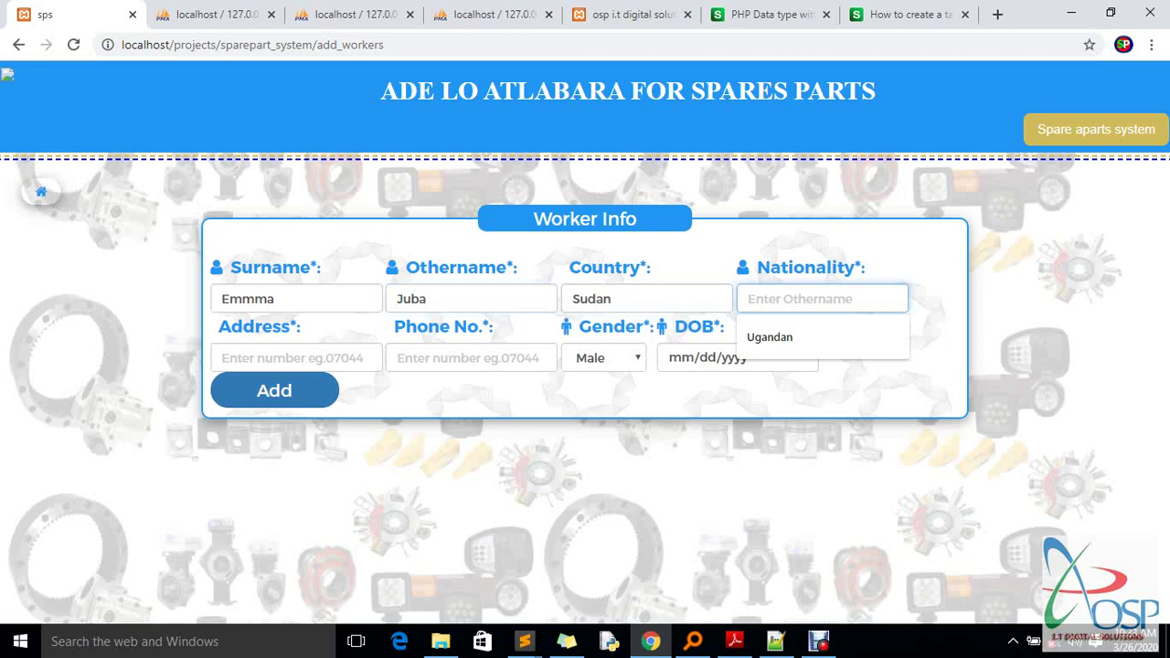
pyautogui.press('Down')
pyautogui.press('Return')
pyautogui.hotkey('ctrl', 'a')
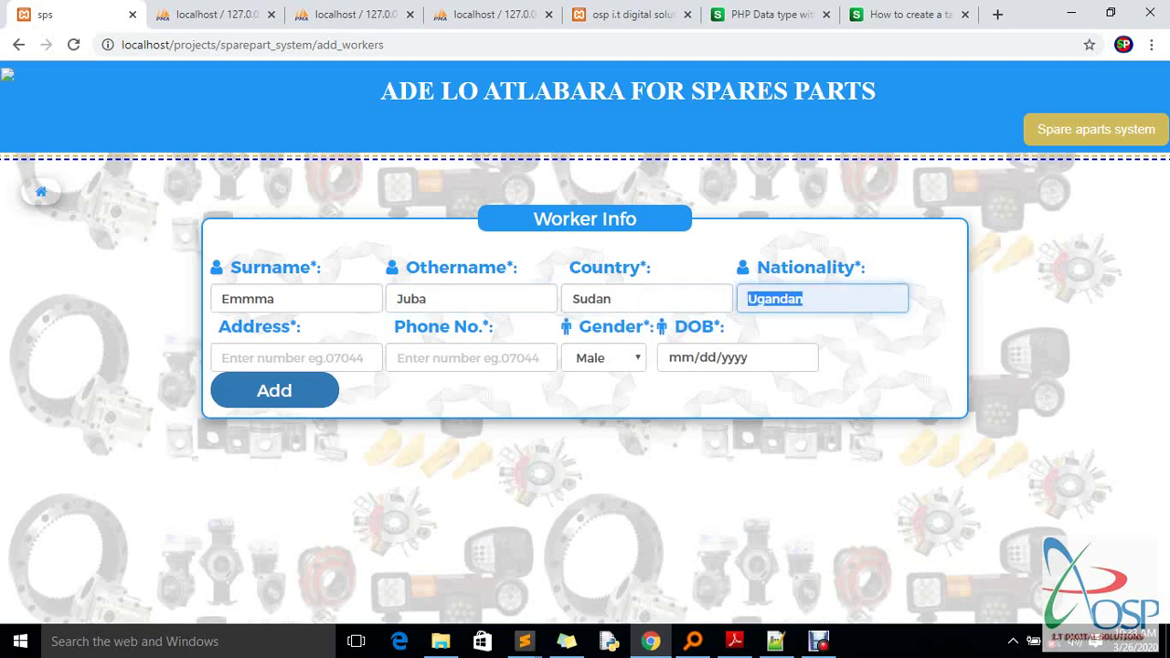
pyautogui.press('Right')
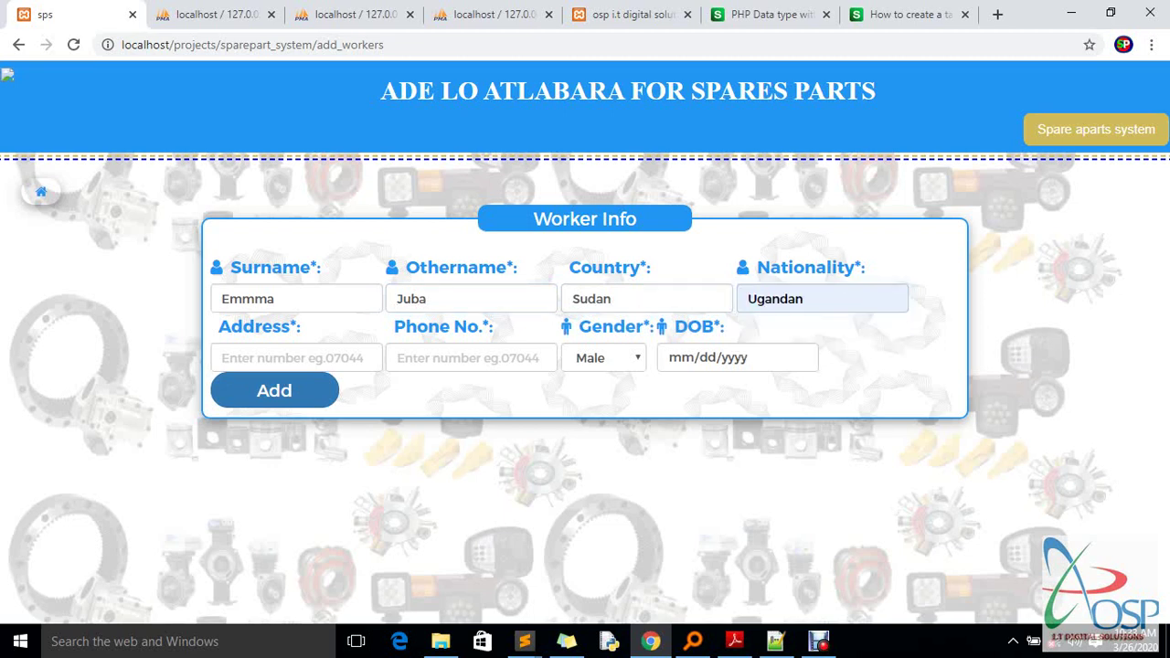
pyautogui.hotkey('ctrl', 'a')
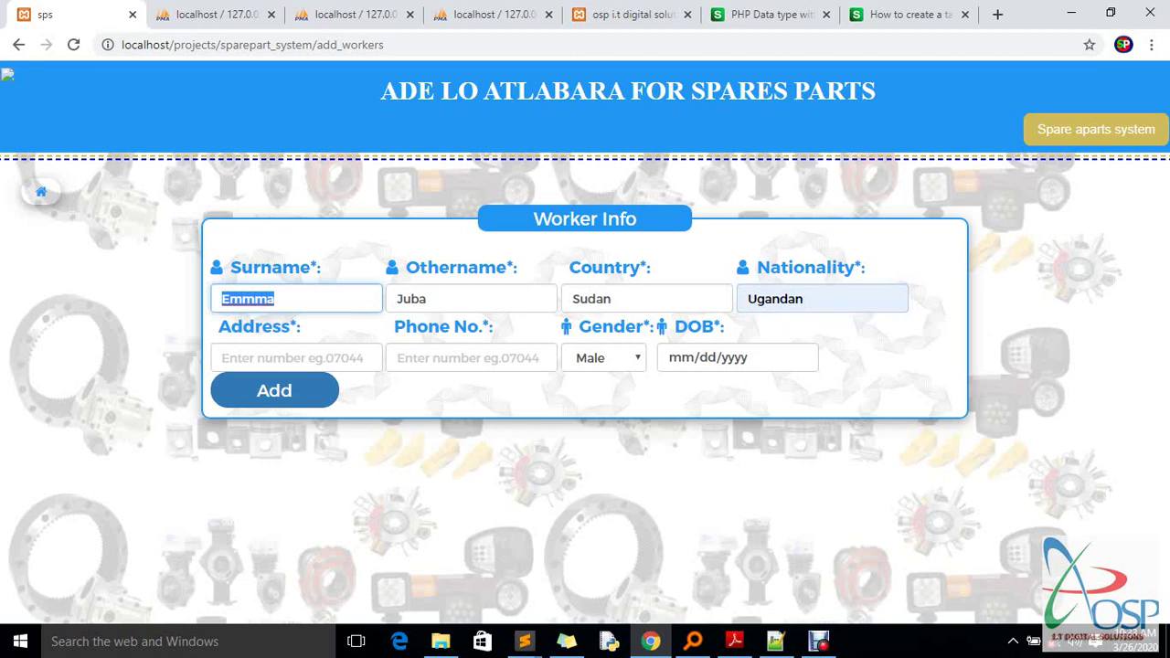
pyautogui.moveTo(802, 299); pyautogui.dragTo(748, 299)
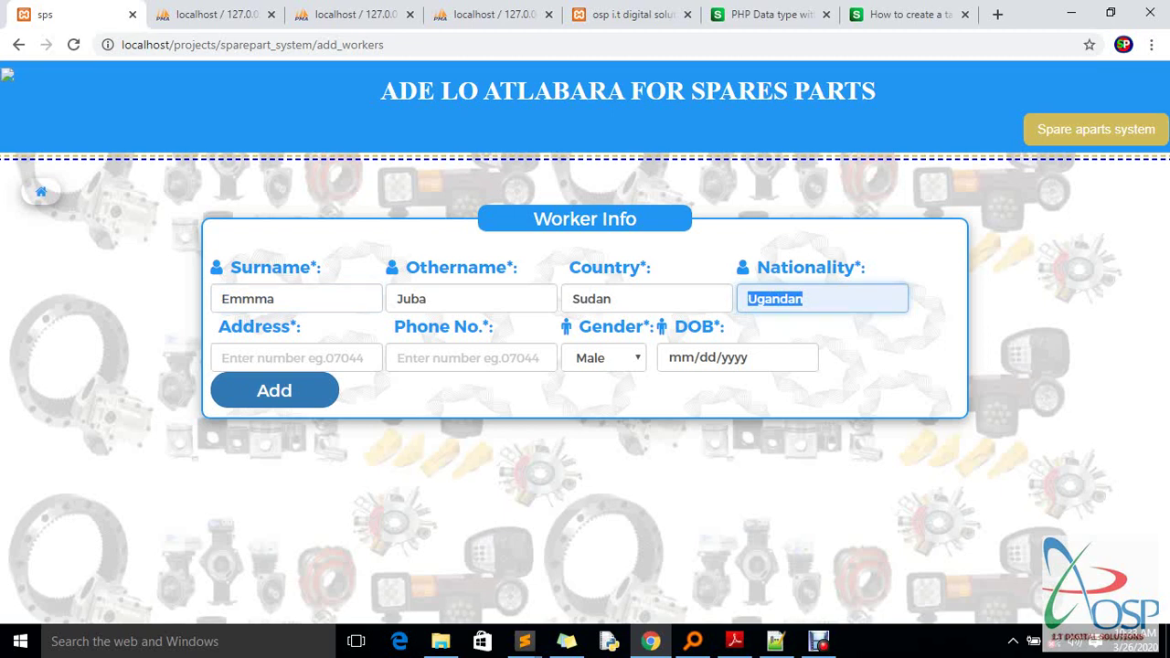
# Enter Juba as the address and fill in the worker's phone number
pyautogui.click(296, 357)
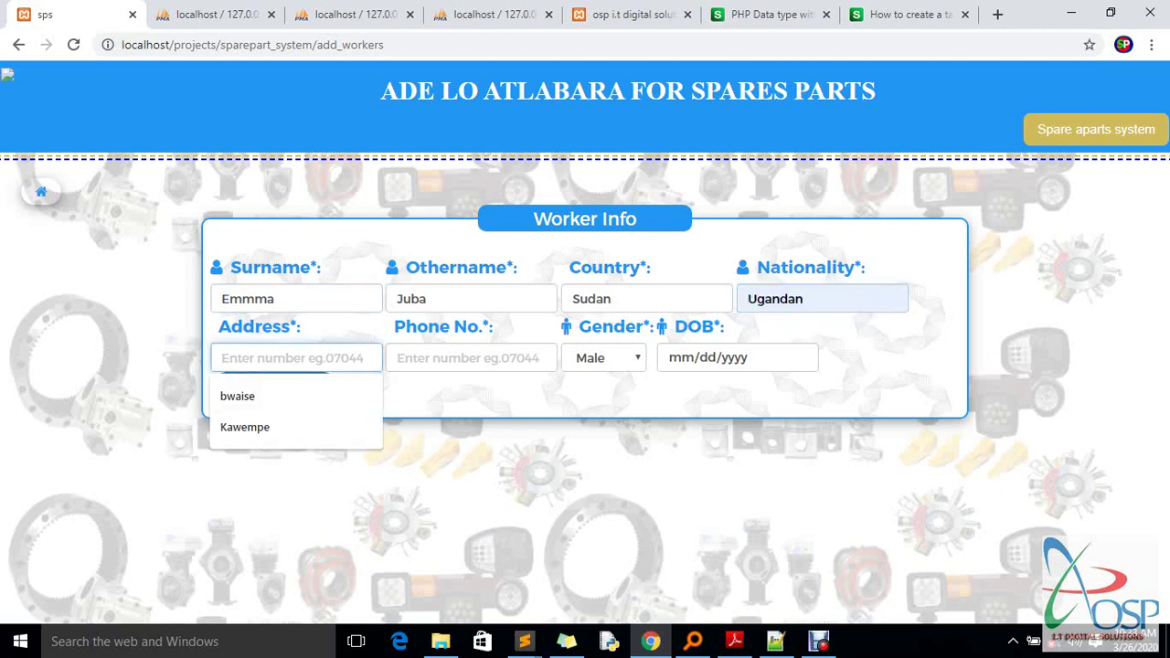
pyautogui.write('Juba')
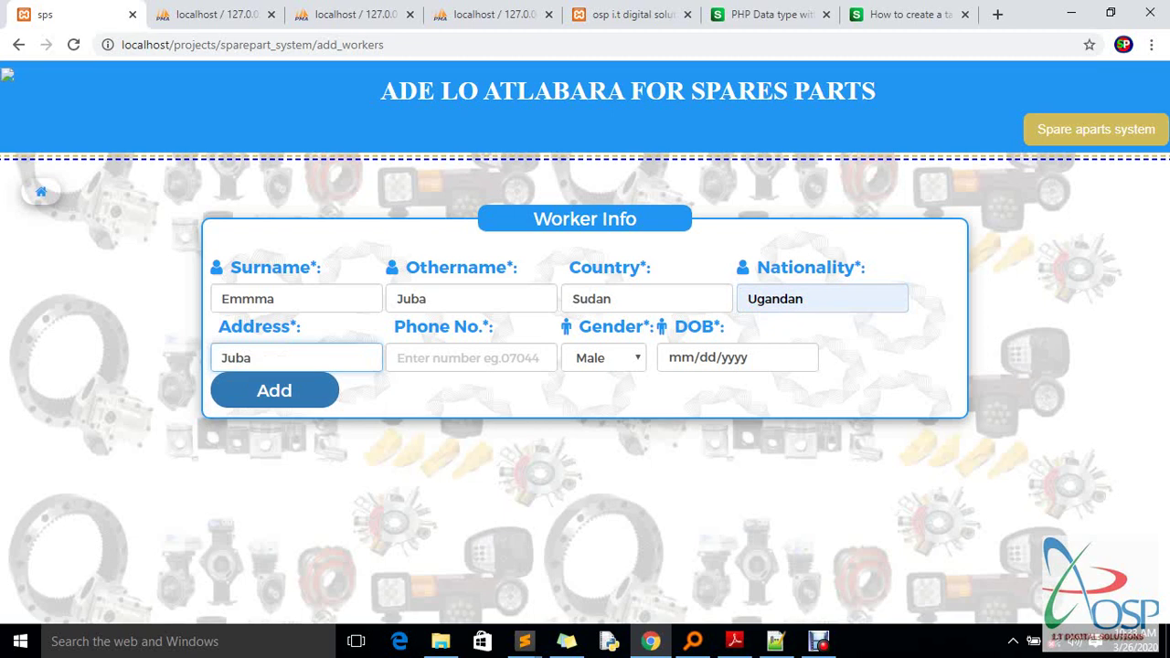
pyautogui.click(471, 358)
pyautogui.press('Down')
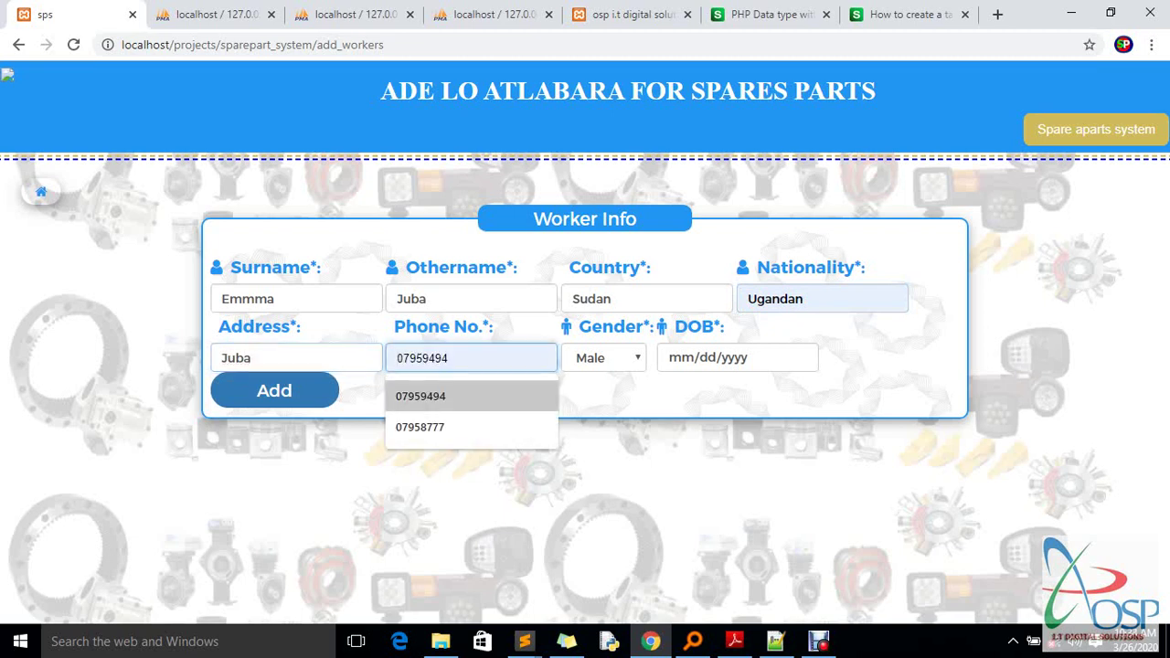
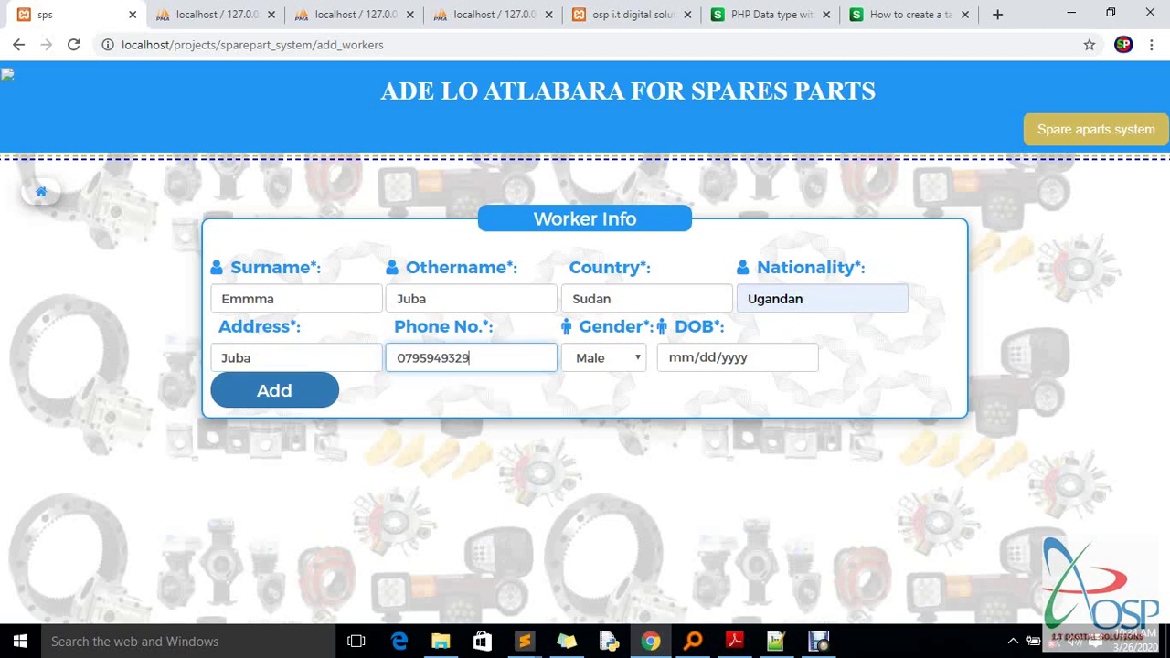
# Set the date of birth to 08/21/2000, submit the worker with Add, and switch to phpMyAdmin
pyautogui.click(681, 357)
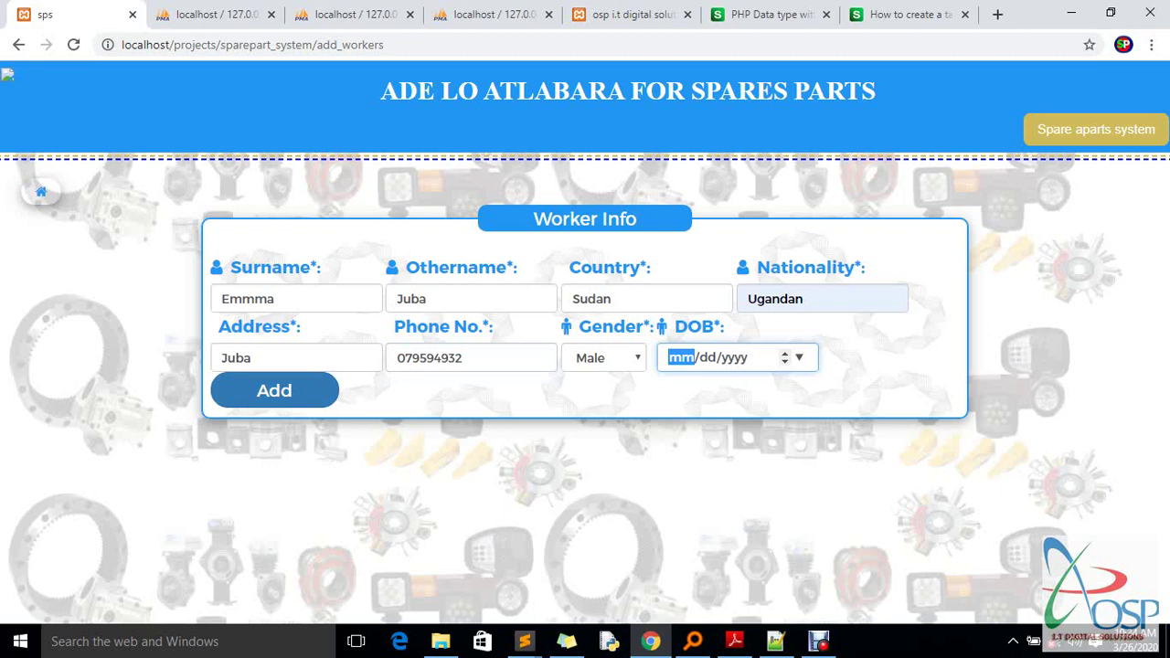
pyautogui.write('08/')
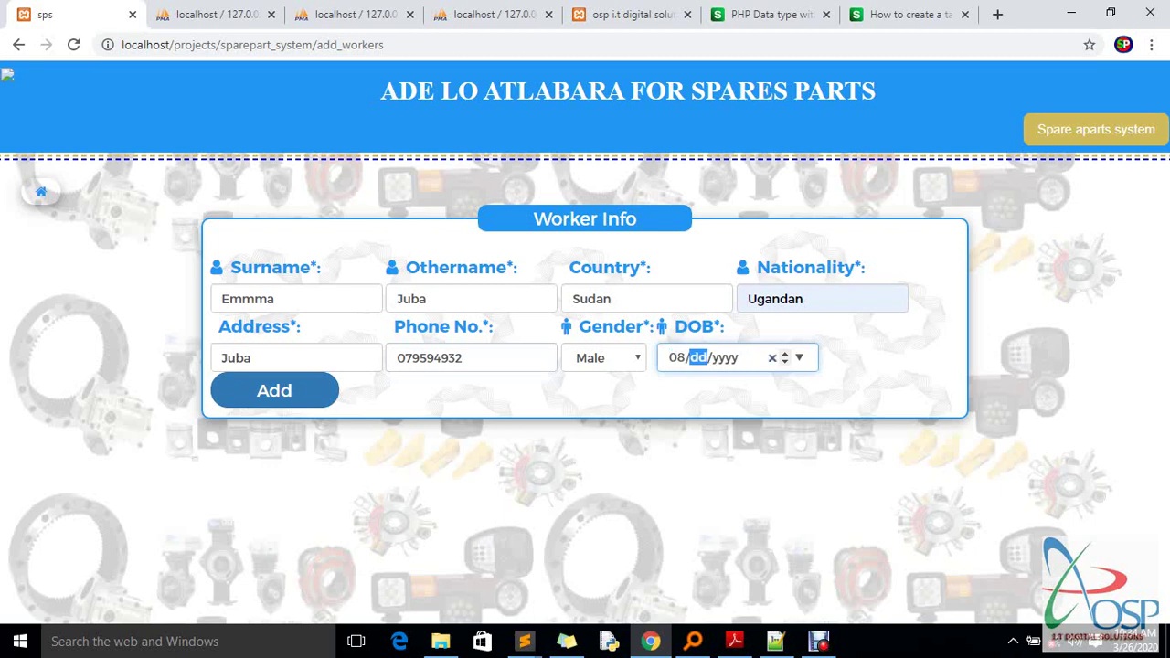
pyautogui.write('21/')
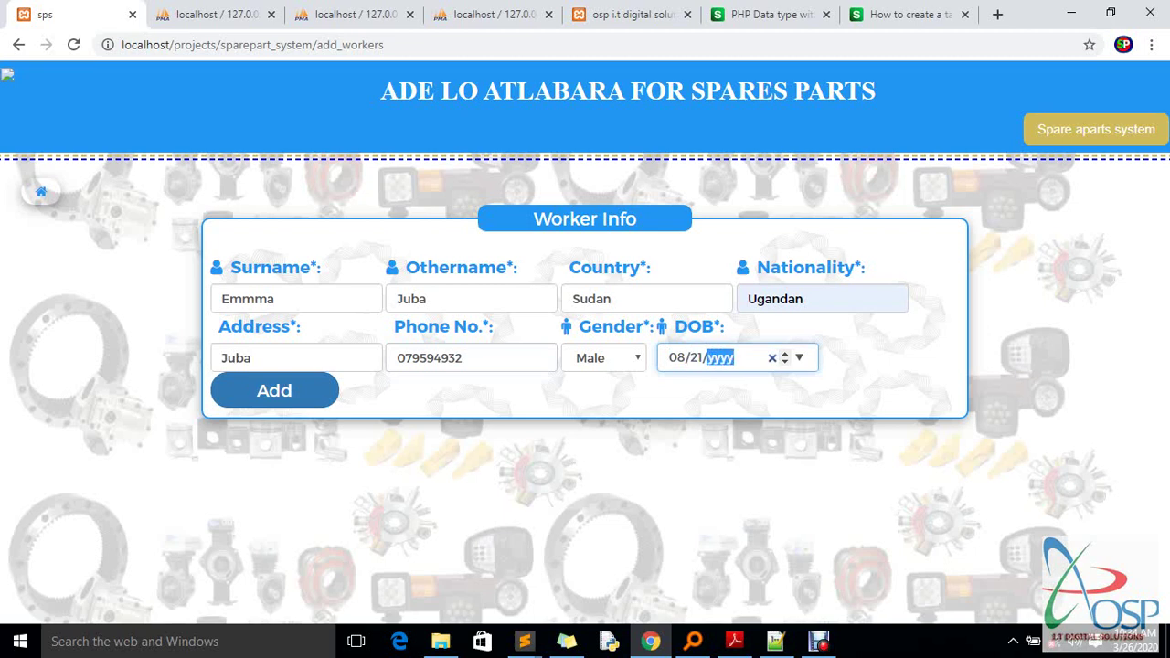
pyautogui.write('189920')
pyautogui.press('BackSpace')
pyautogui.write('2000')
pyautogui.click(274, 390)
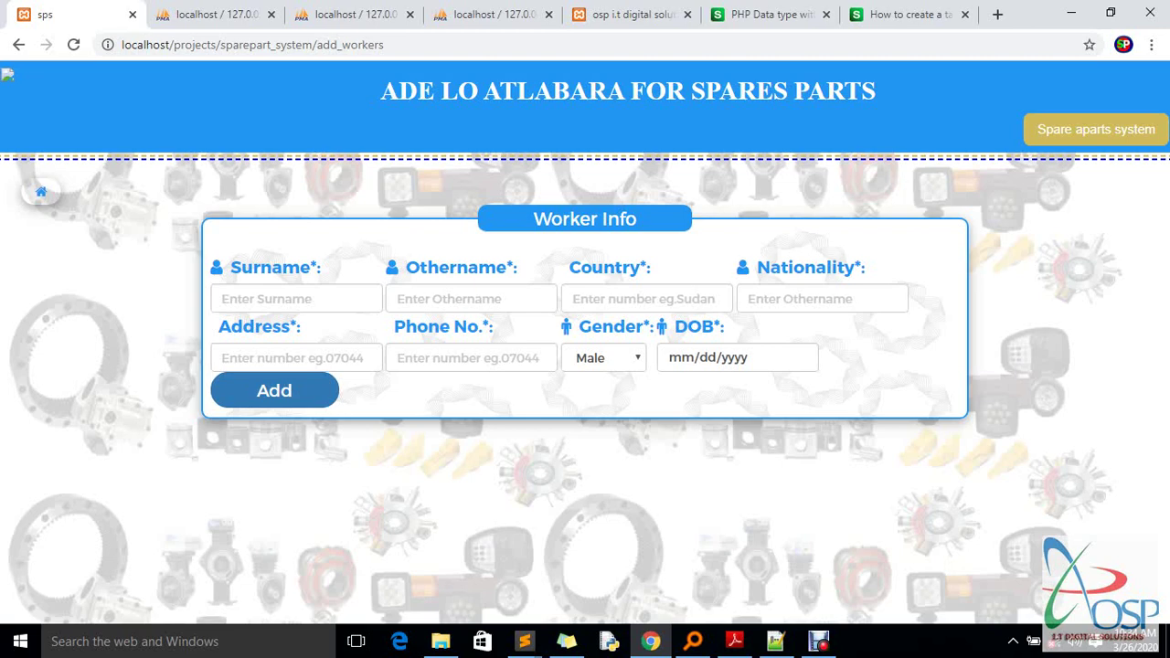
pyautogui.click(215, 14)
# Reload the phpMyAdmin workers_info table to show the new worker, then return to the sps tab
pyautogui.click(341, 43)
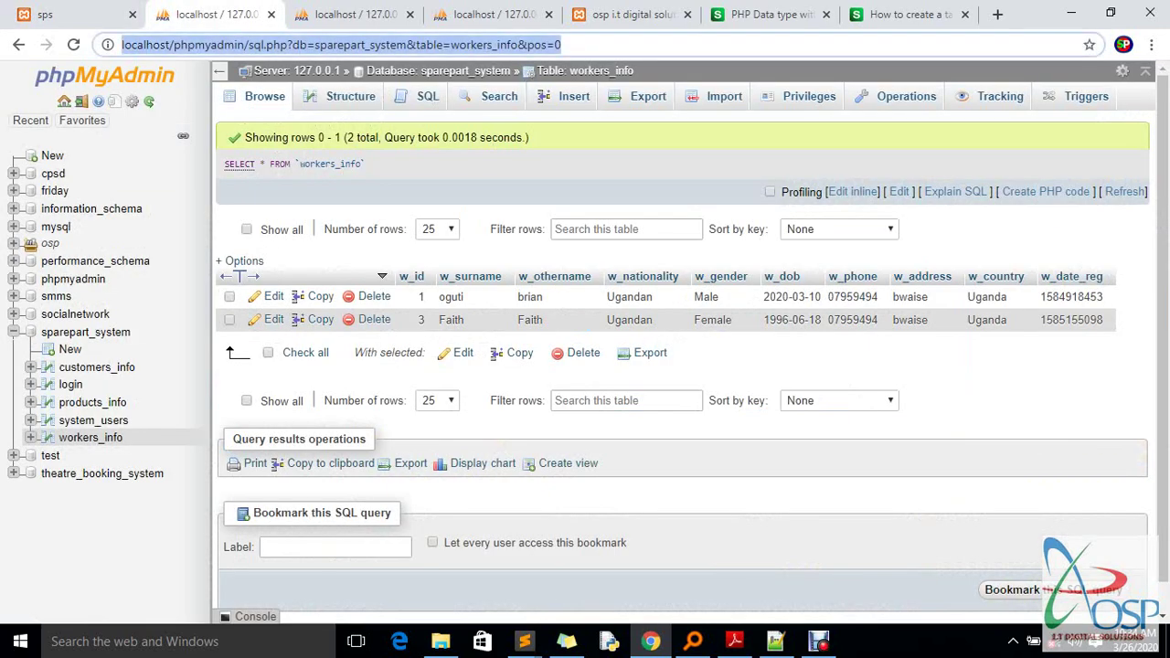
pyautogui.press('Return')
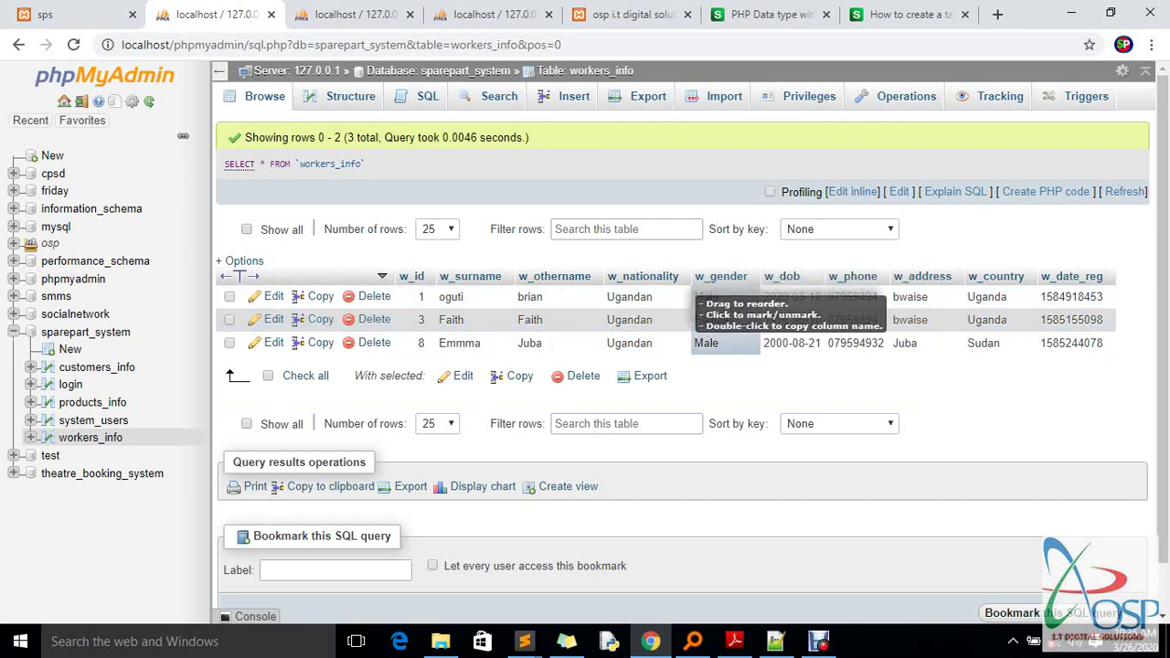
pyautogui.click(83, 14)
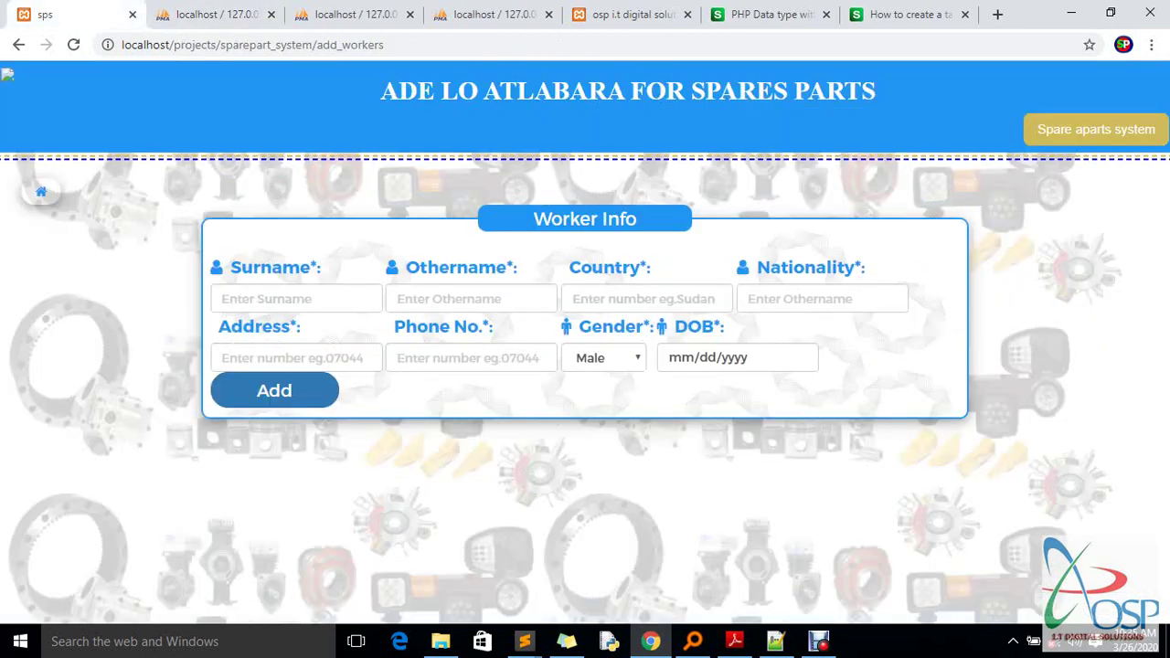
# Open View workers from the sidebar, zoom the page to 90%, and print the list
pyautogui.click(40, 191)
pyautogui.scroll(-1, 101, 292)
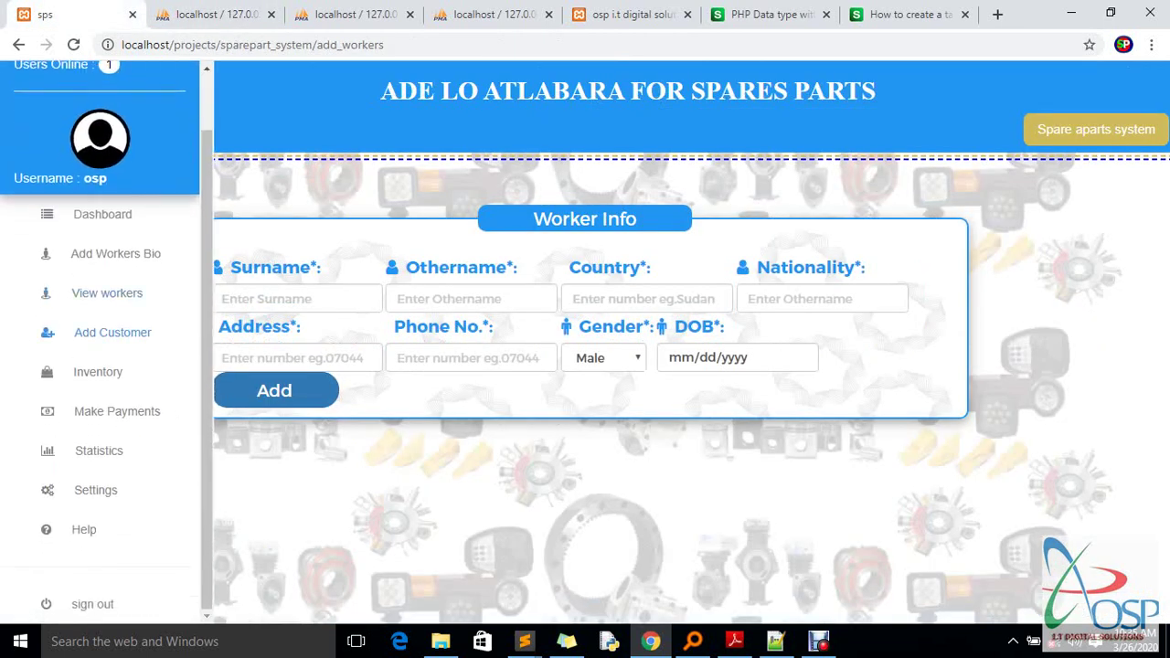
pyautogui.click(107, 293)
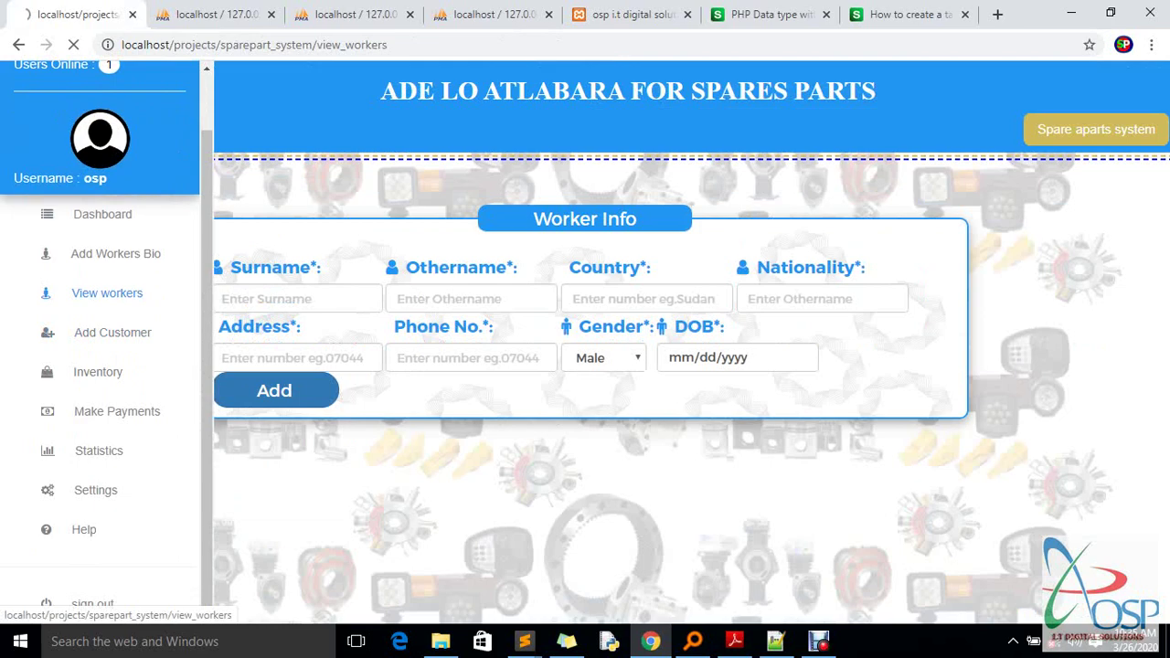
pyautogui.scroll(-1, 584, 366)
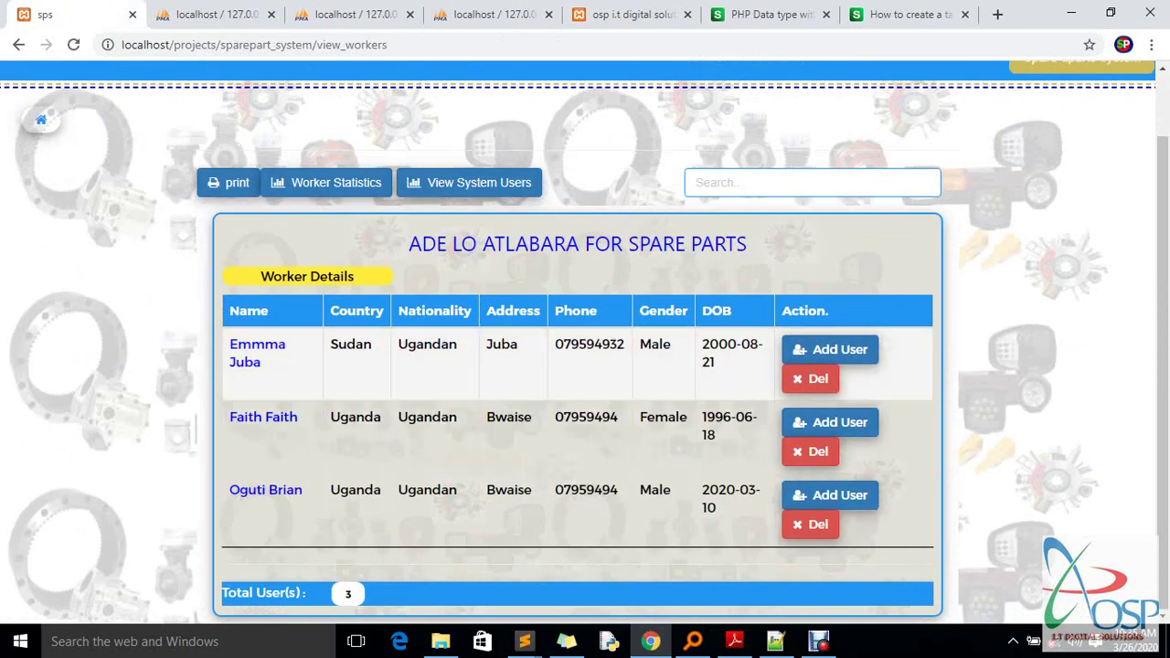
pyautogui.hotkey('ctrl', '-')
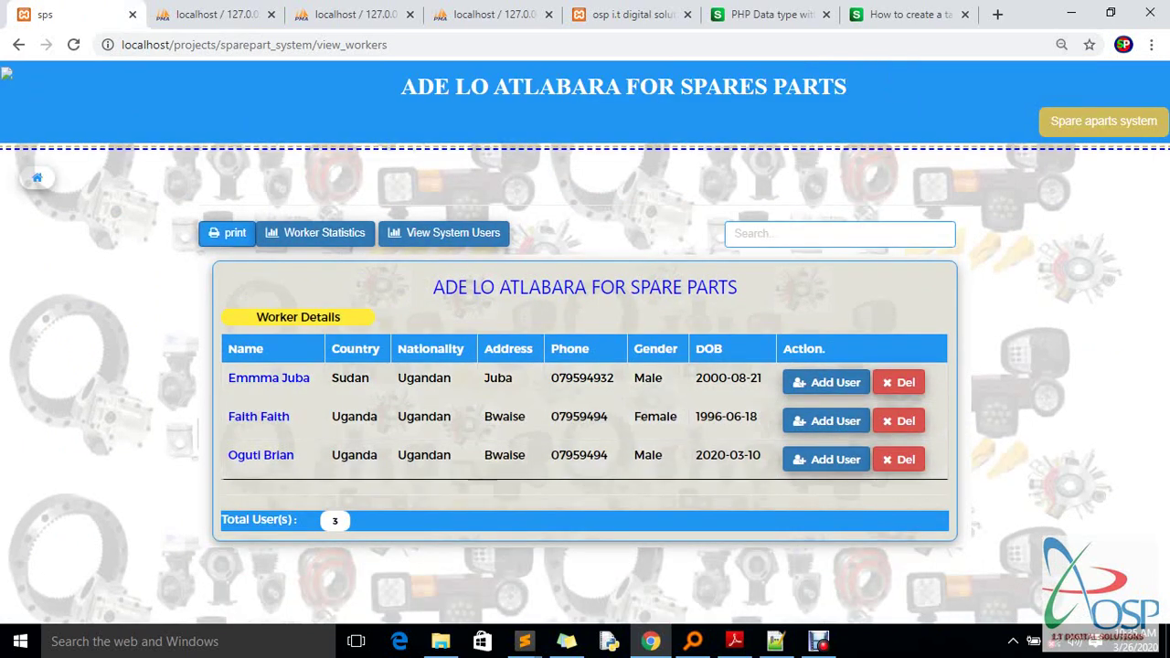
pyautogui.click(228, 232)
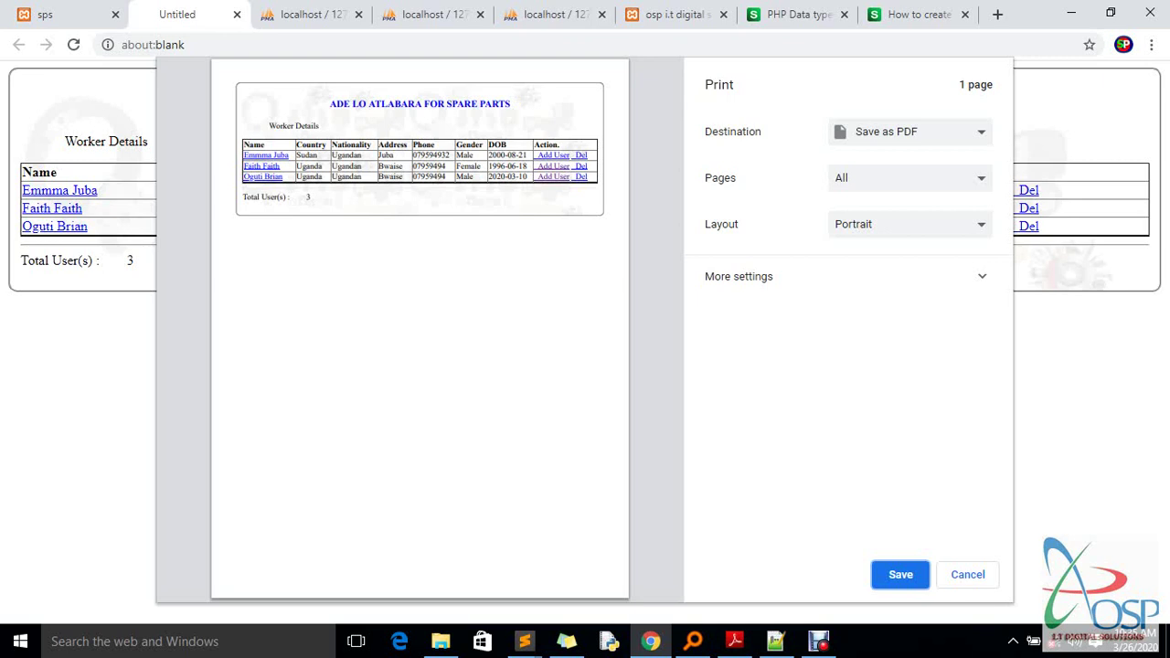
# Keep Save as PDF as destination and save the worker list as 'workerd' on the Desktop
pyautogui.click(909, 131)
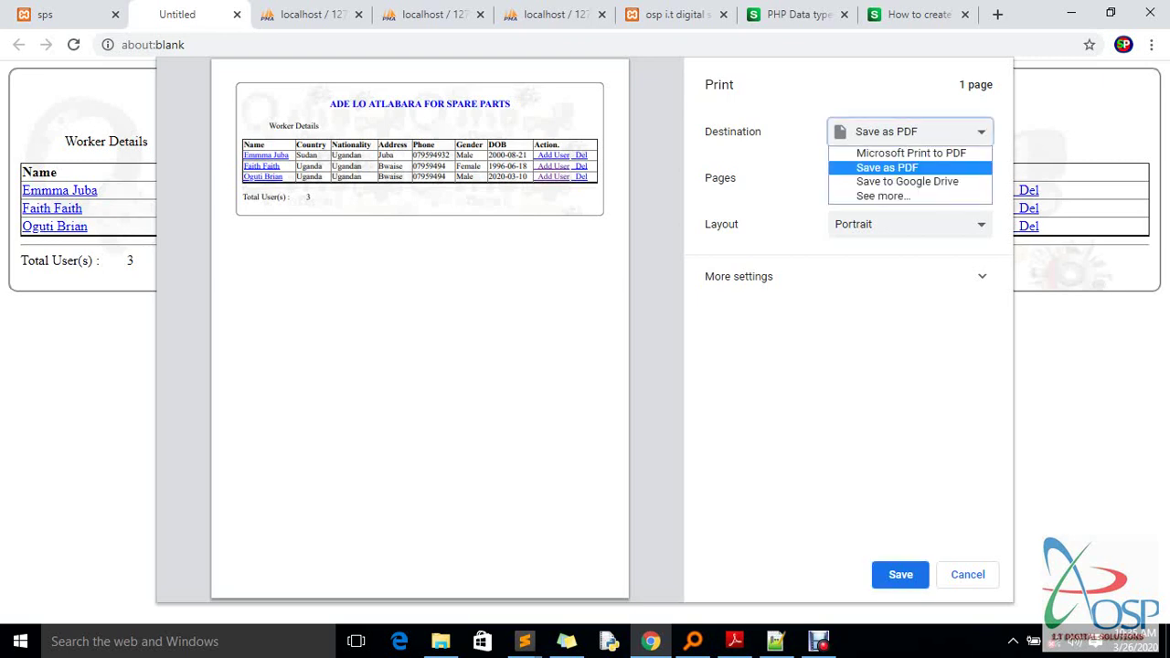
pyautogui.press('Escape')
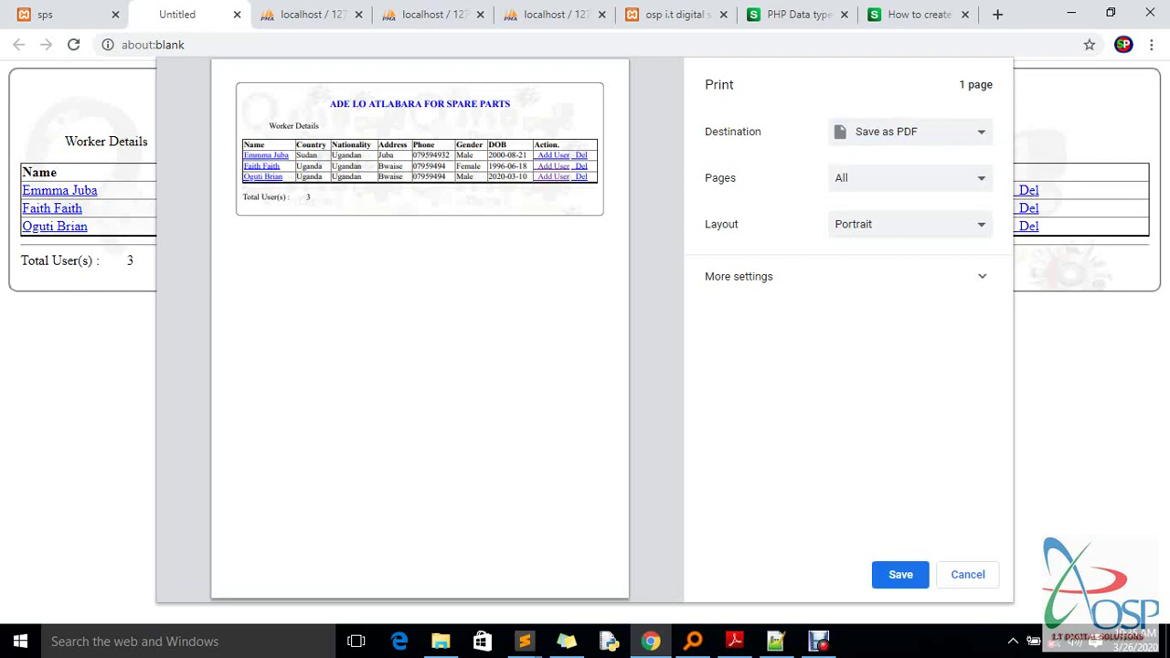
pyautogui.press('Return')
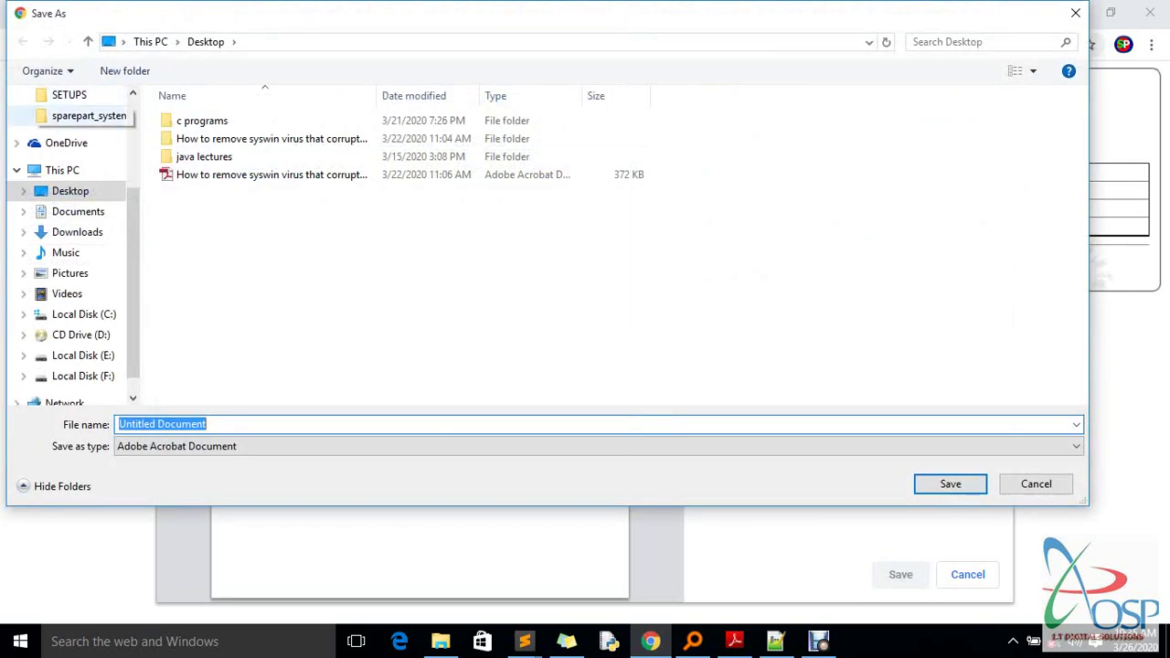
pyautogui.write('d')
pyautogui.press('BackSpace')
pyautogui.write('worker')
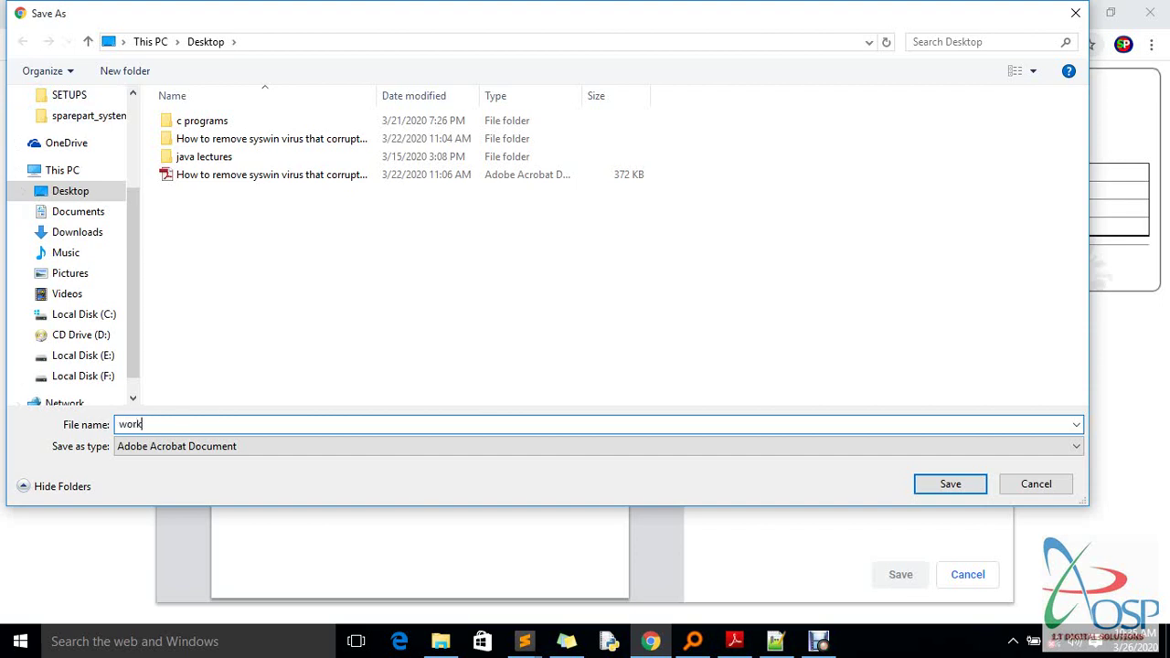
pyautogui.write('d')
pyautogui.press('Return')
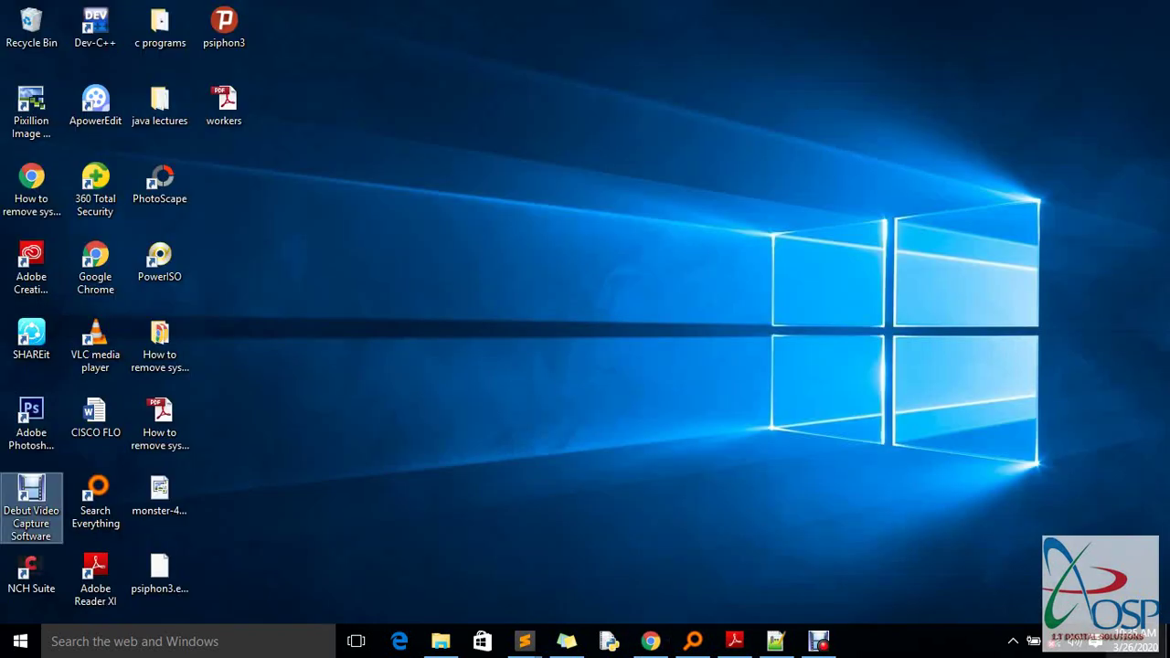
# Open workers.pdf in Adobe Reader at 100%, check the total of 3, then return to Chrome
pyautogui.doubleClick(224, 105)
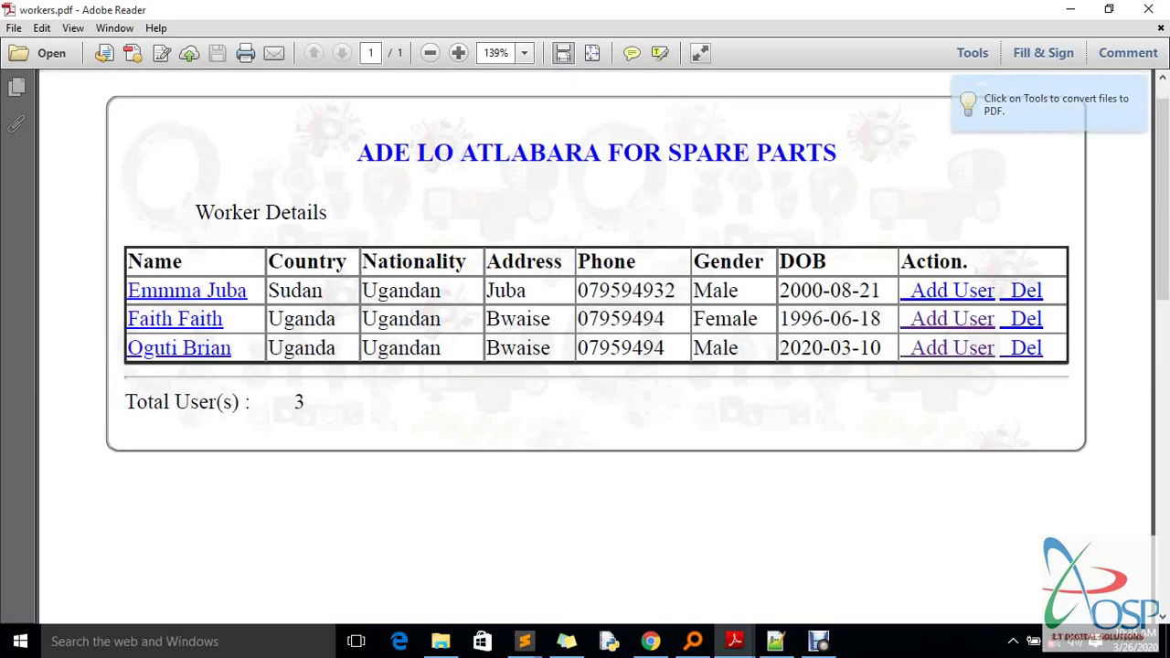
pyautogui.click(430, 53)
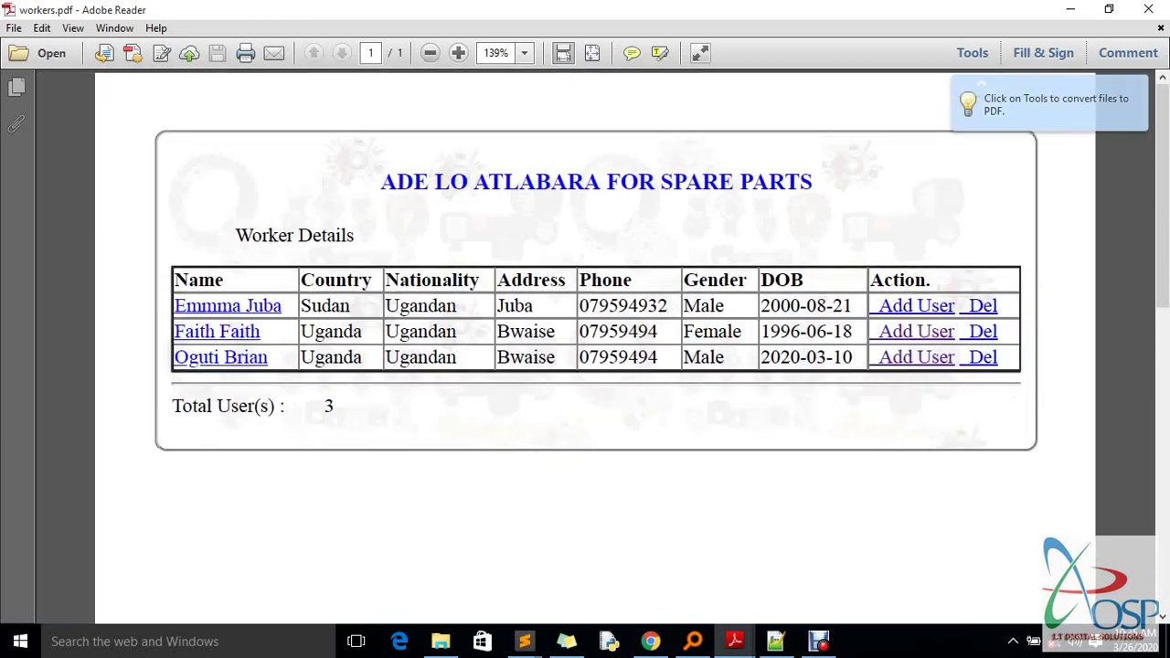
pyautogui.hotkey('ctrl', '-')
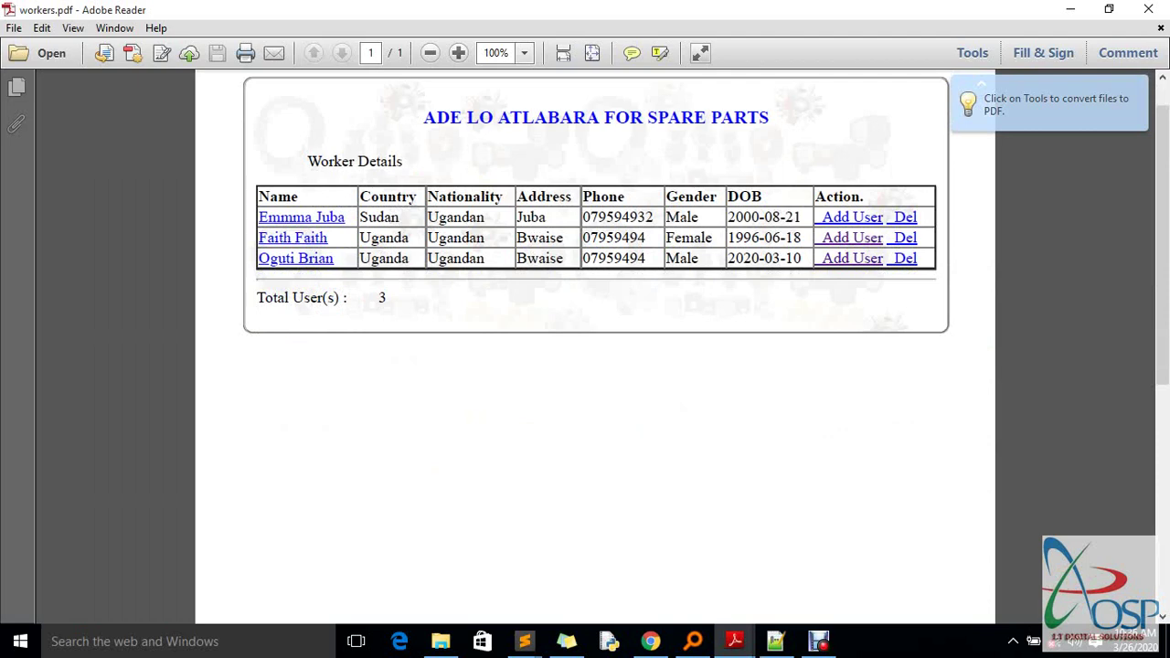
pyautogui.doubleClick(382, 297)
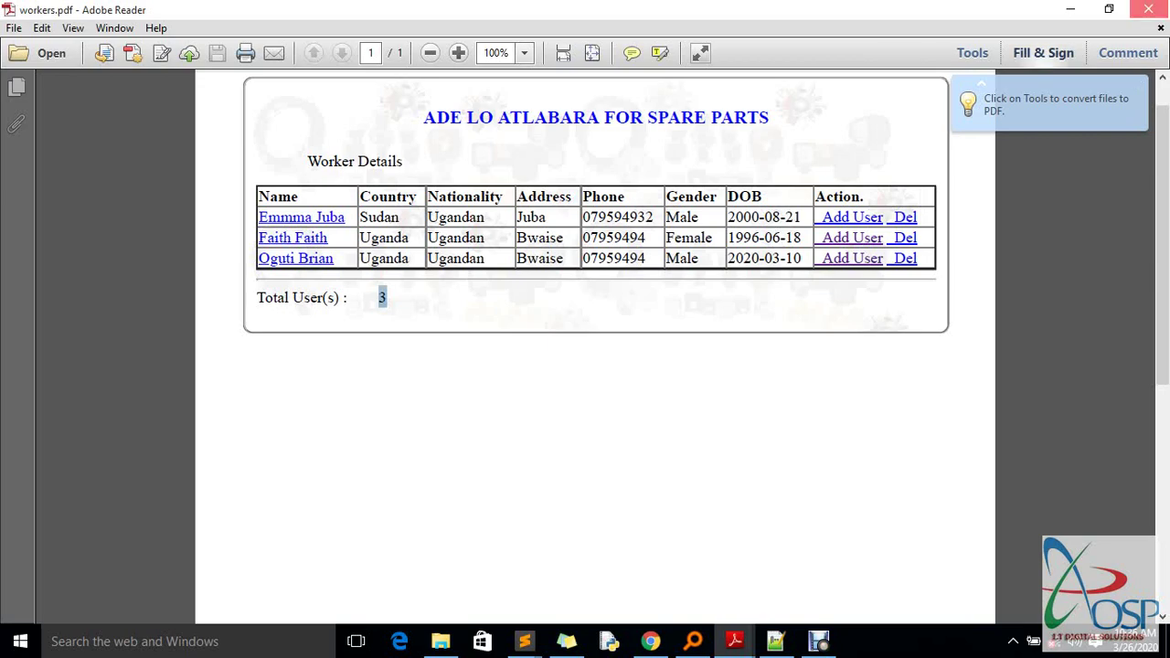
pyautogui.click(1070, 9)
pyautogui.click(650, 640)
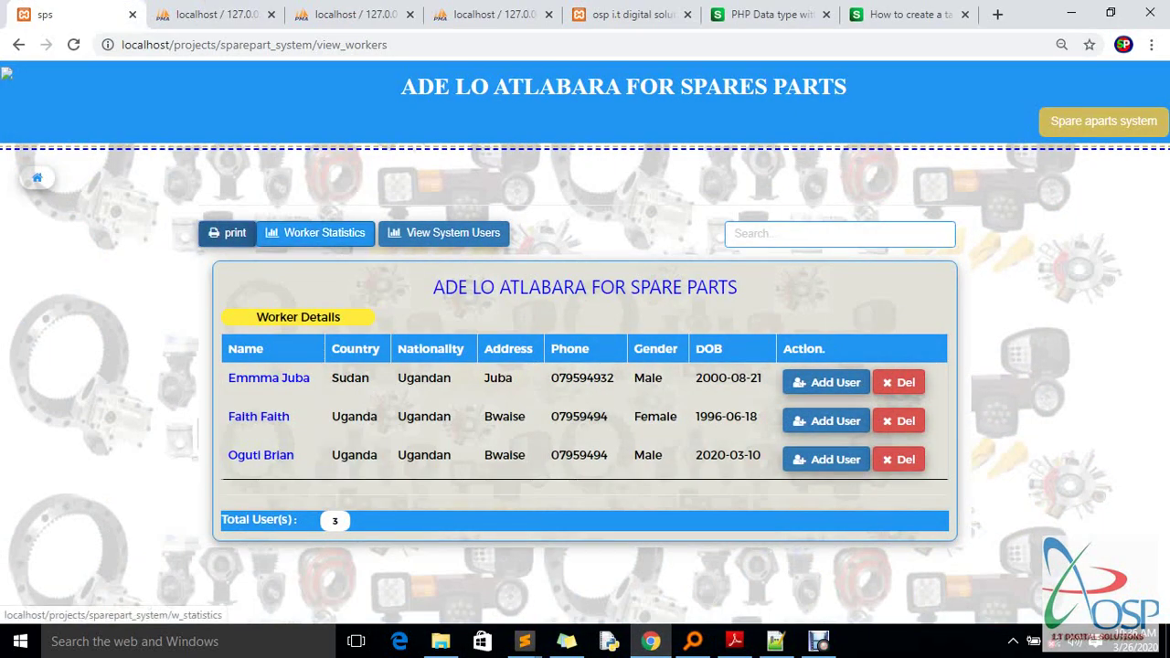
pyautogui.click(325, 232)
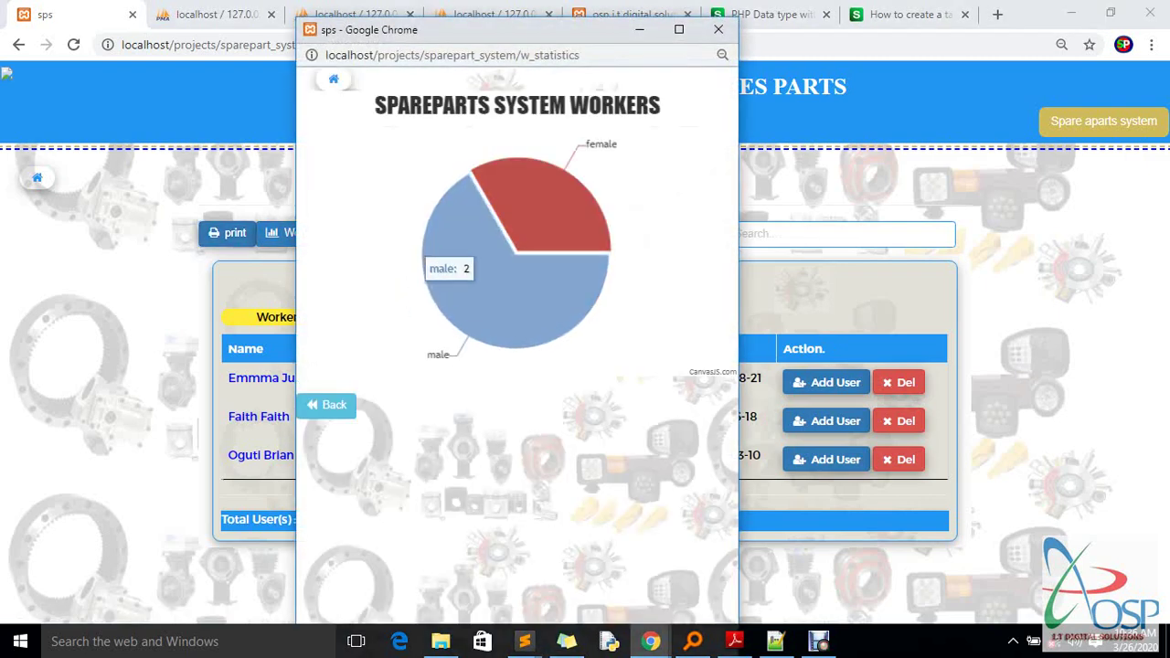
pyautogui.moveTo(535, 302)
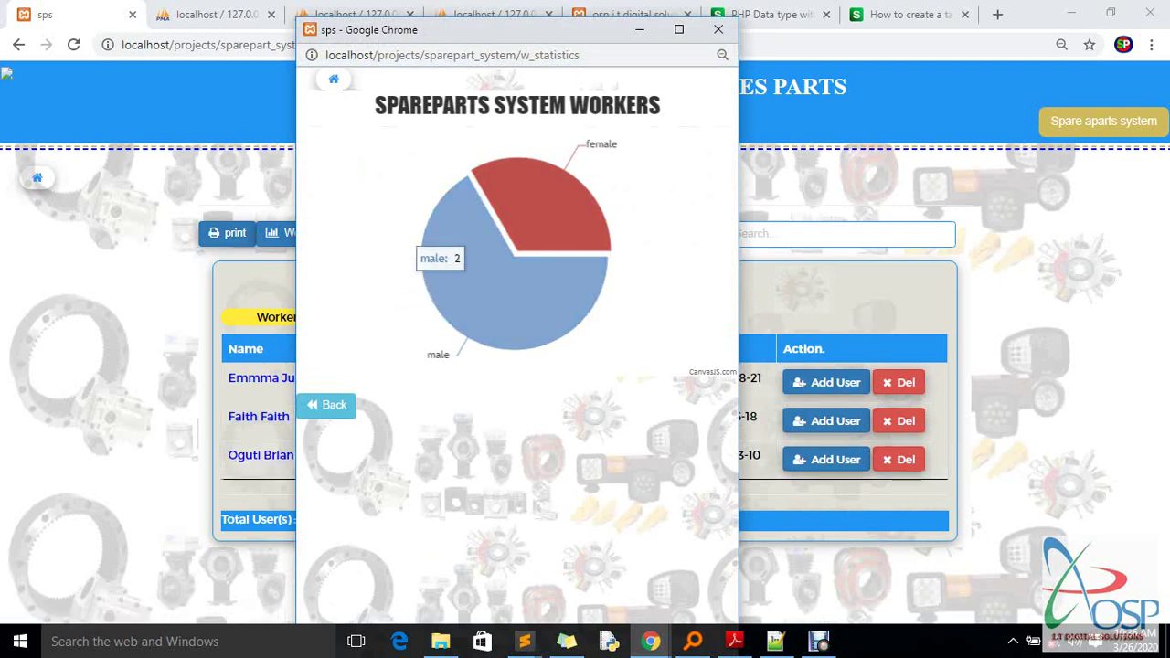
pyautogui.click(539, 197)
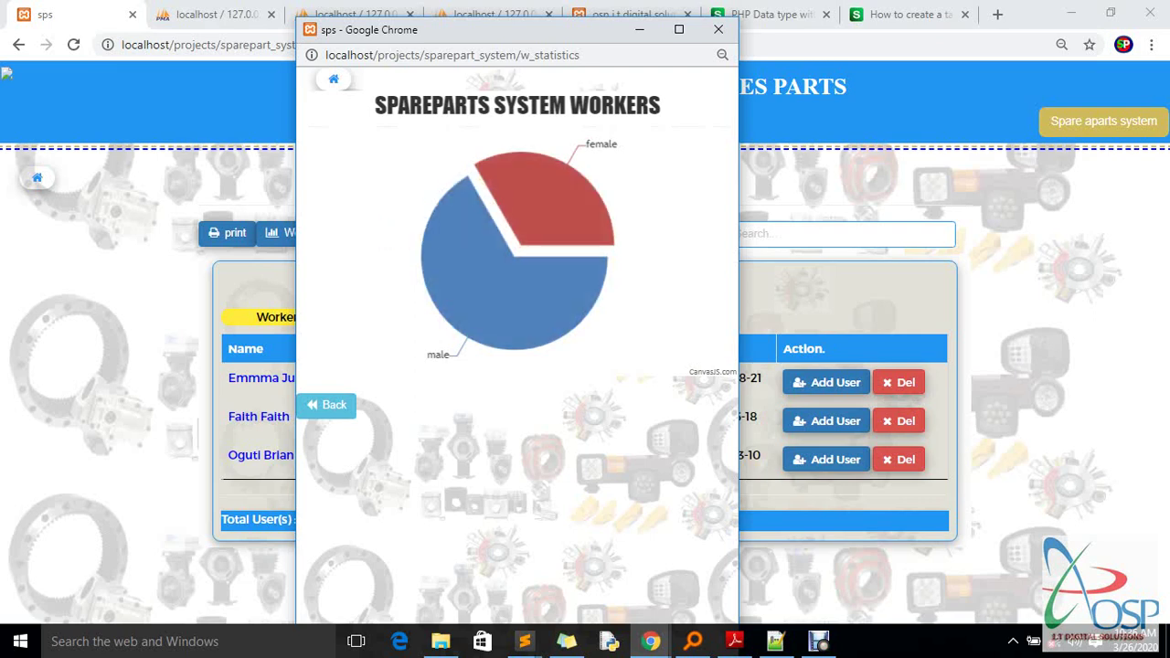
pyautogui.click(537, 197)
pyautogui.moveTo(468, 265)
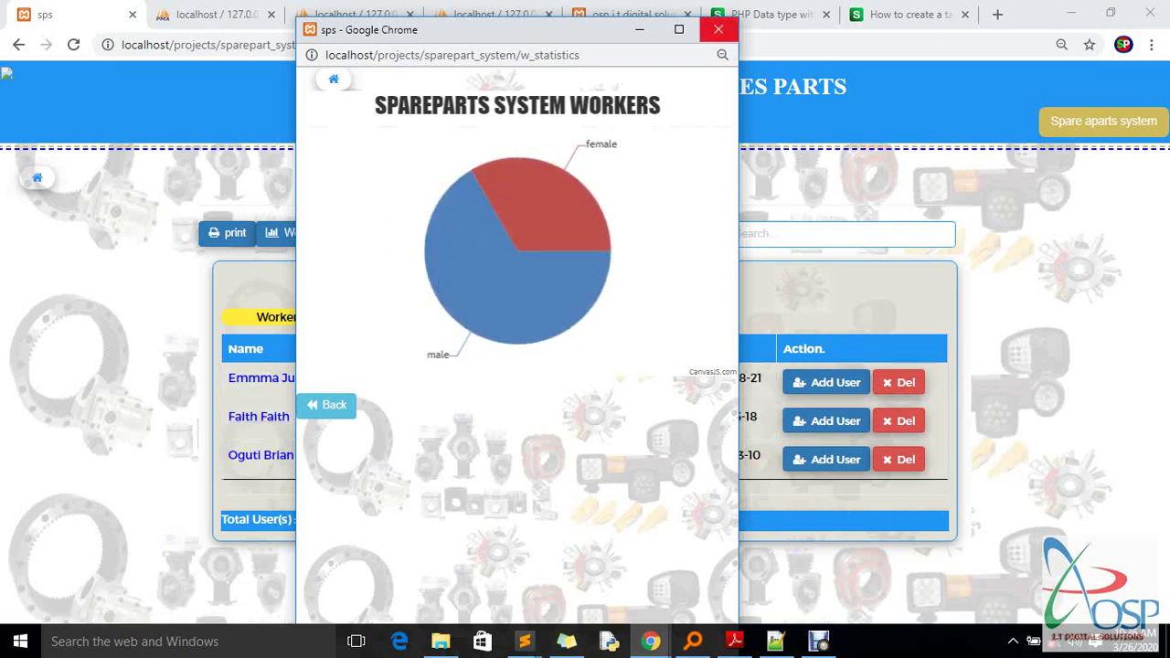
pyautogui.click(679, 29)
pyautogui.click(549, 248)
pyautogui.click(599, 160)
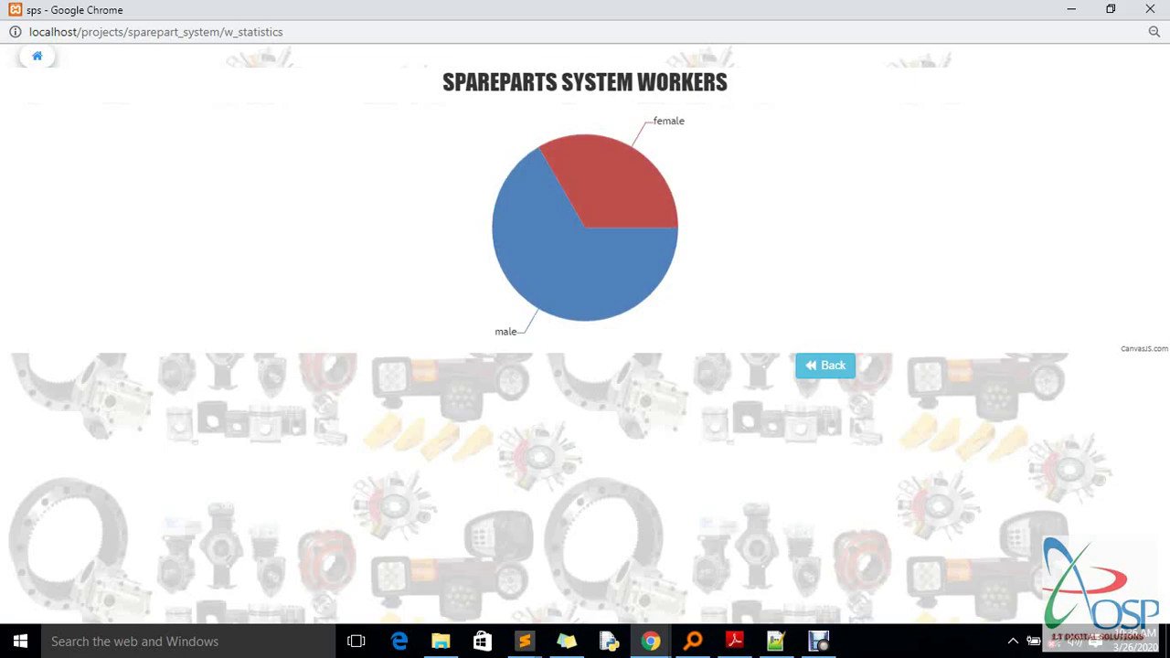
pyautogui.click(1149, 9)
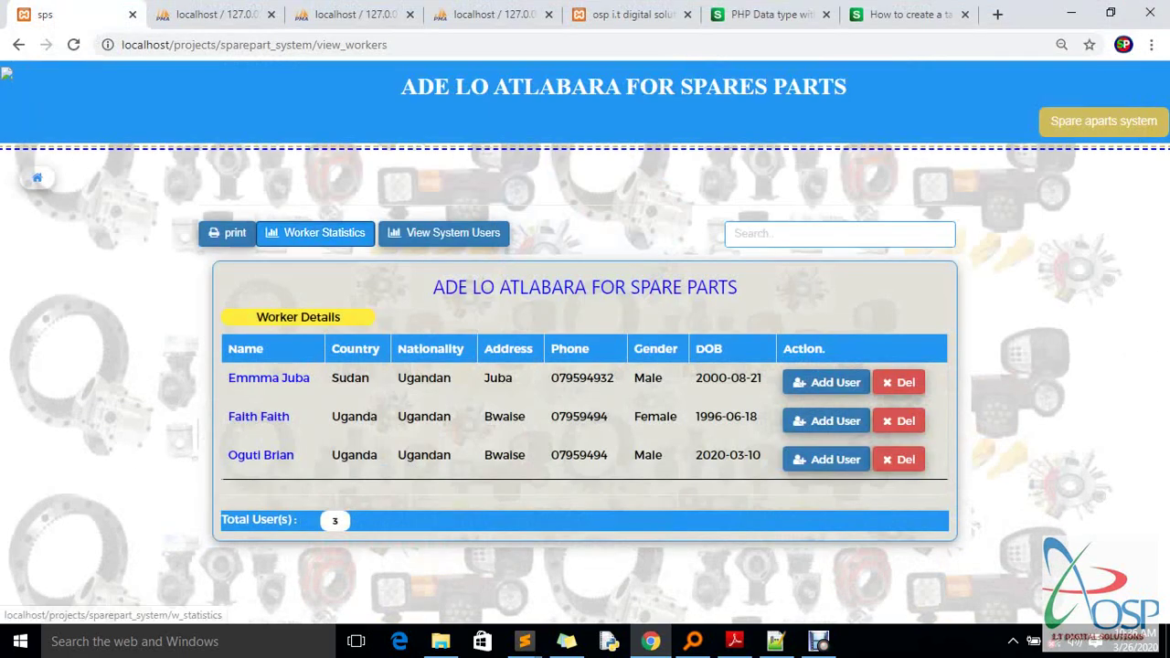
pyautogui.click(316, 233)
pyautogui.click(682, 18)
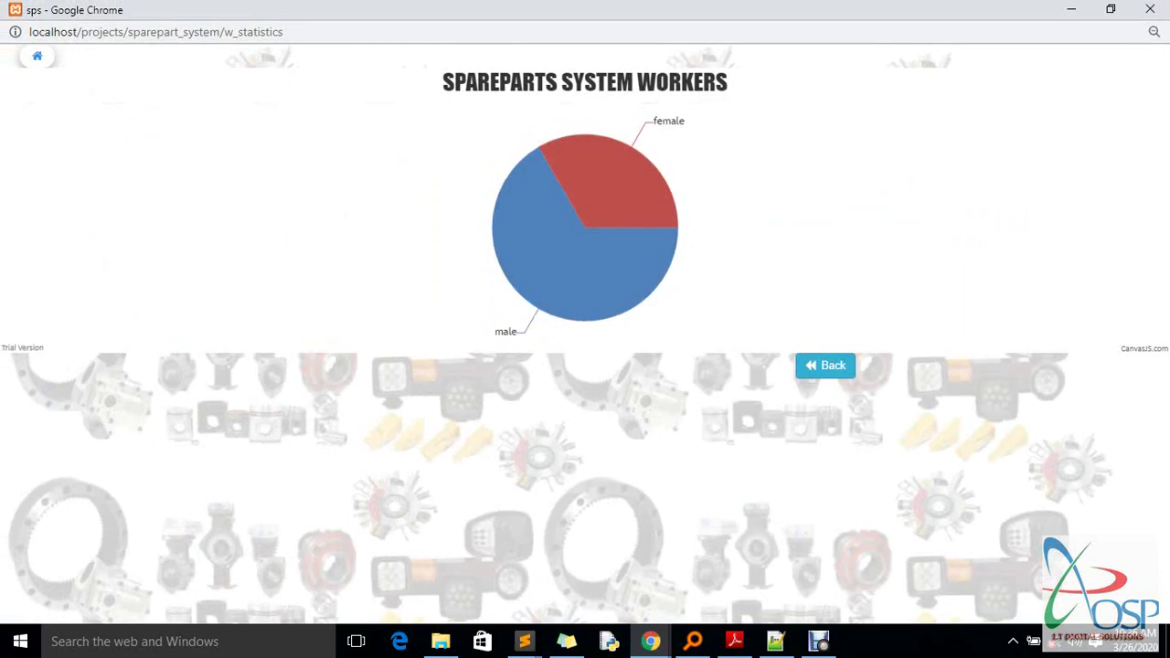
pyautogui.click(826, 365)
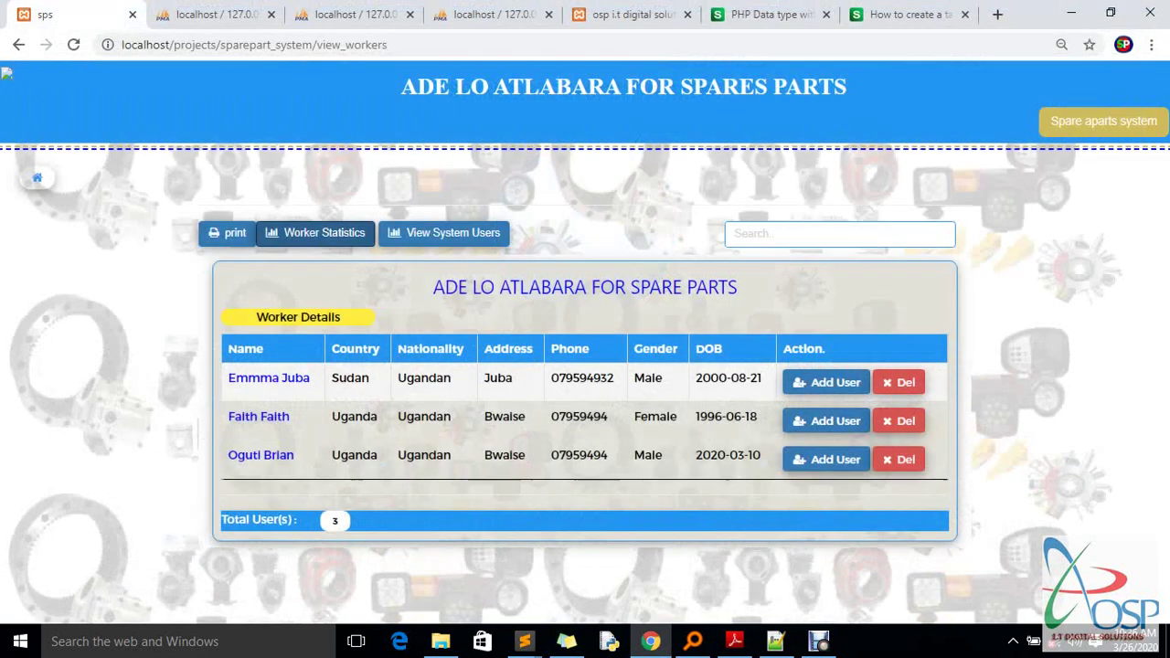
pyautogui.click(316, 233)
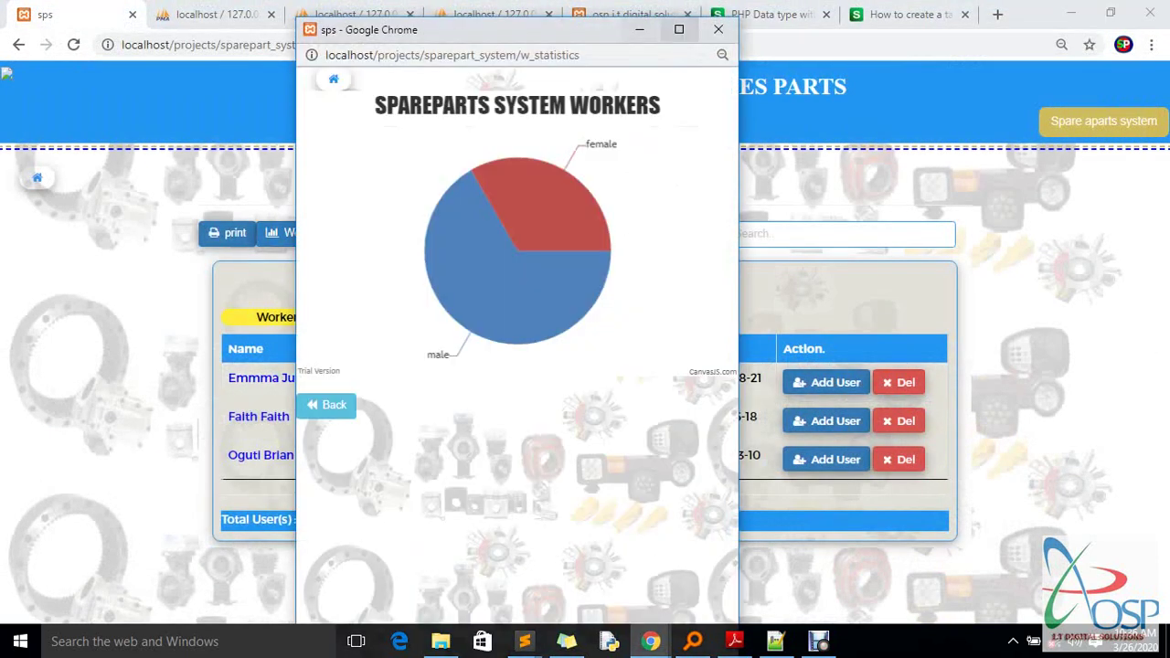
pyautogui.click(676, 20)
pyautogui.click(825, 365)
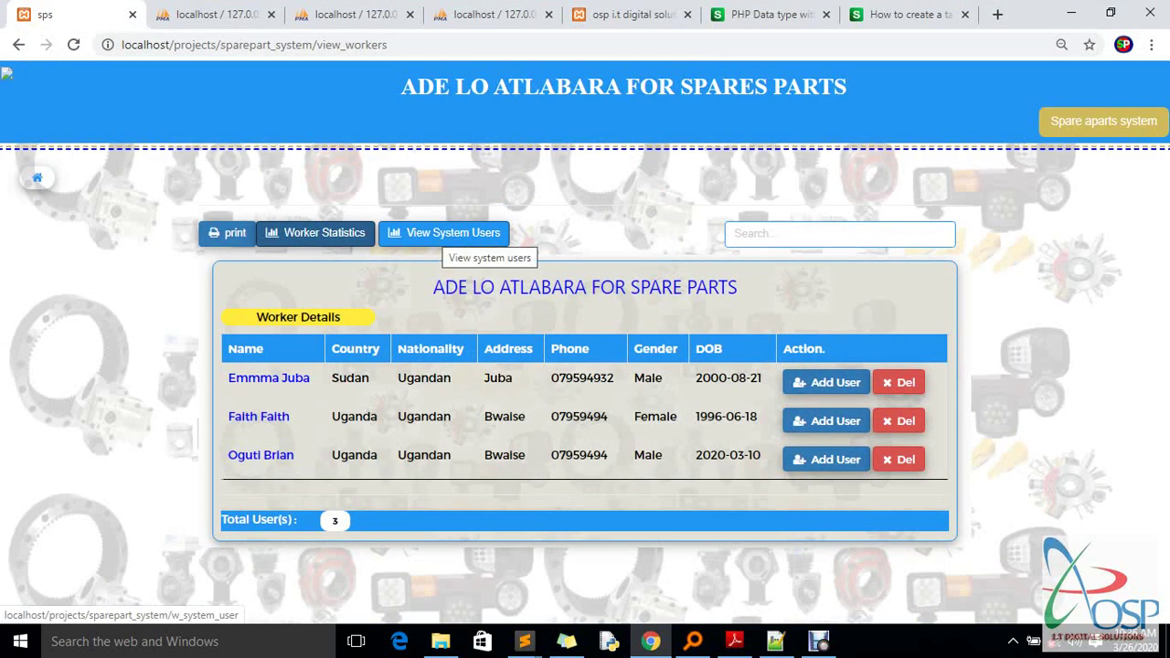
# View the maximized System Users list with its single admin, then switch to phpMyAdmin workers_info
pyautogui.click(446, 234)
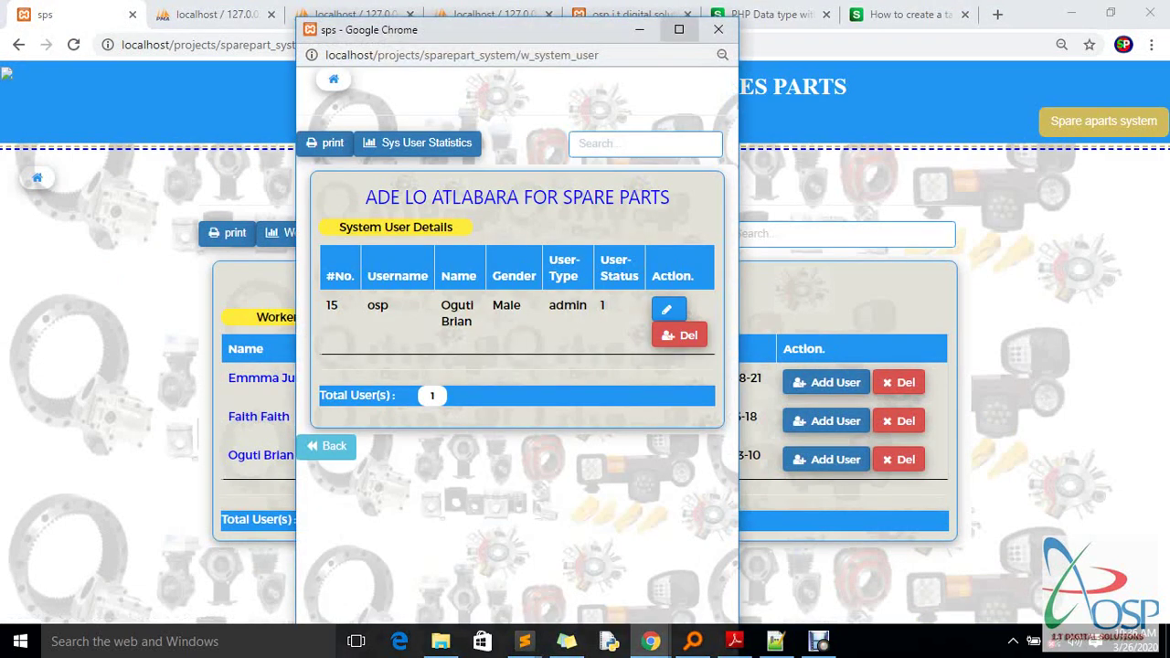
pyautogui.press('super+Up')
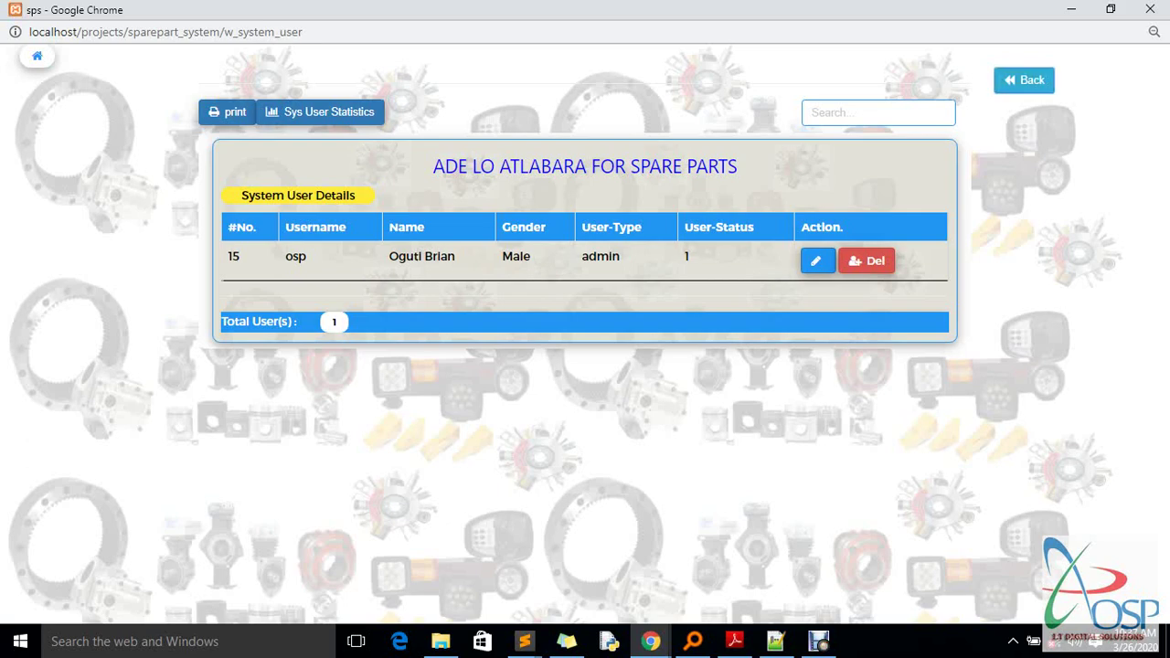
pyautogui.hotkey('alt', 'Tab')
pyautogui.hotkey('ctrl', 'Tab')
pyautogui.hotkey('ctrl', '-')
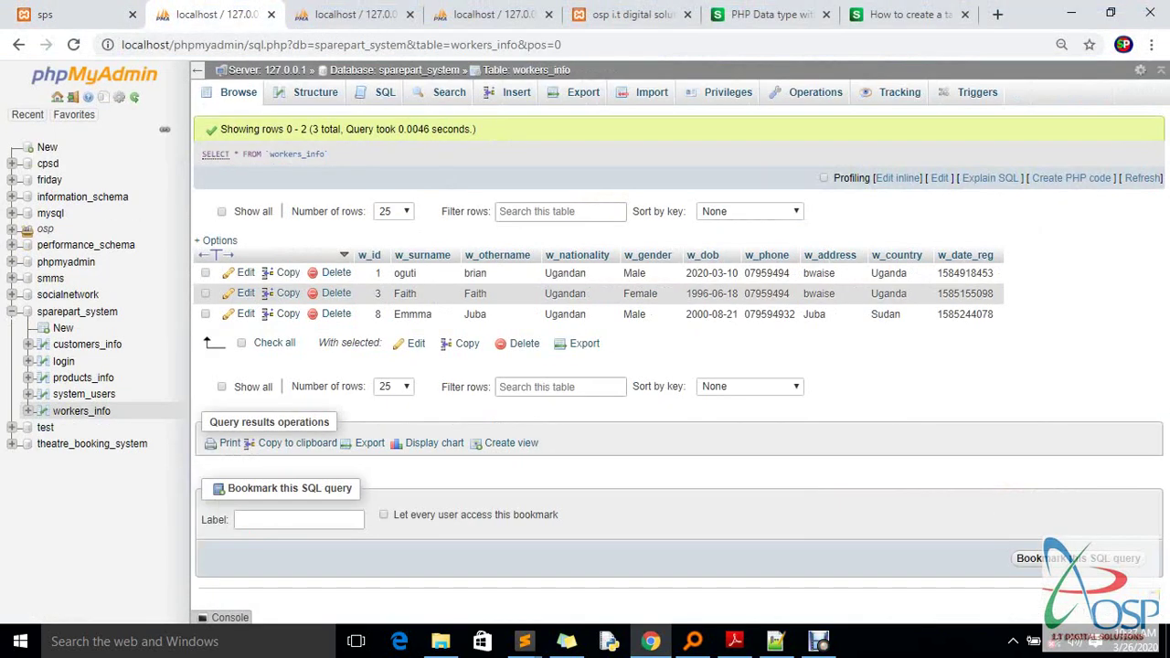
# Reload the phpMyAdmin login table, which now shows one login row
pyautogui.hotkey('ctrl', 'Tab')
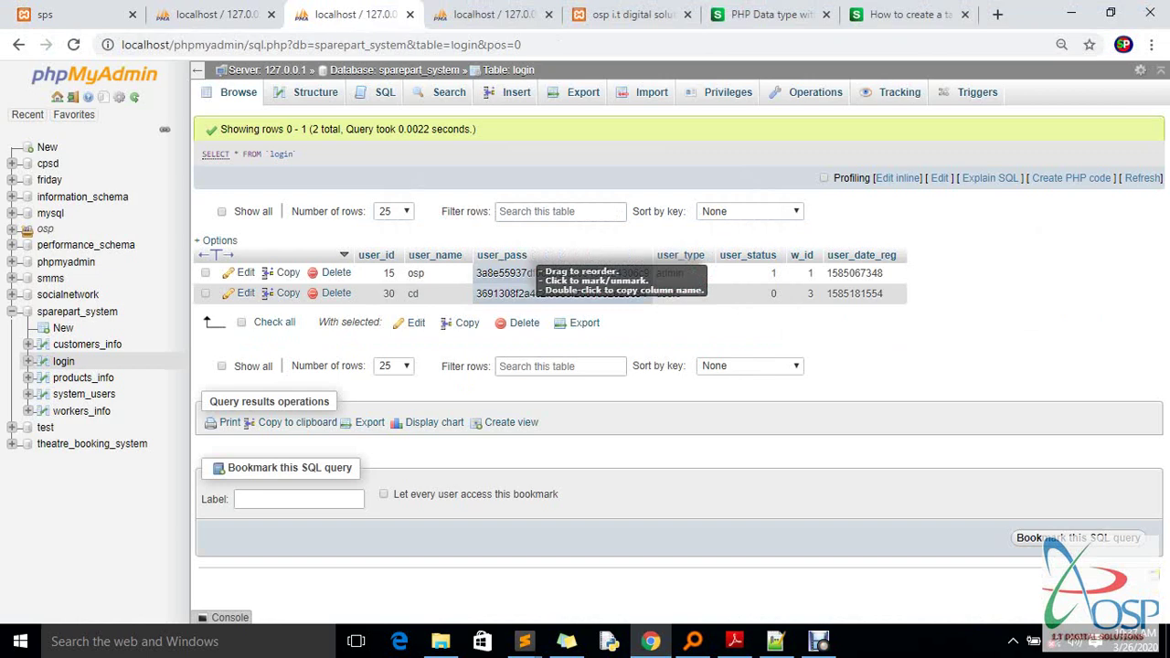
pyautogui.rightClick(548, 187)
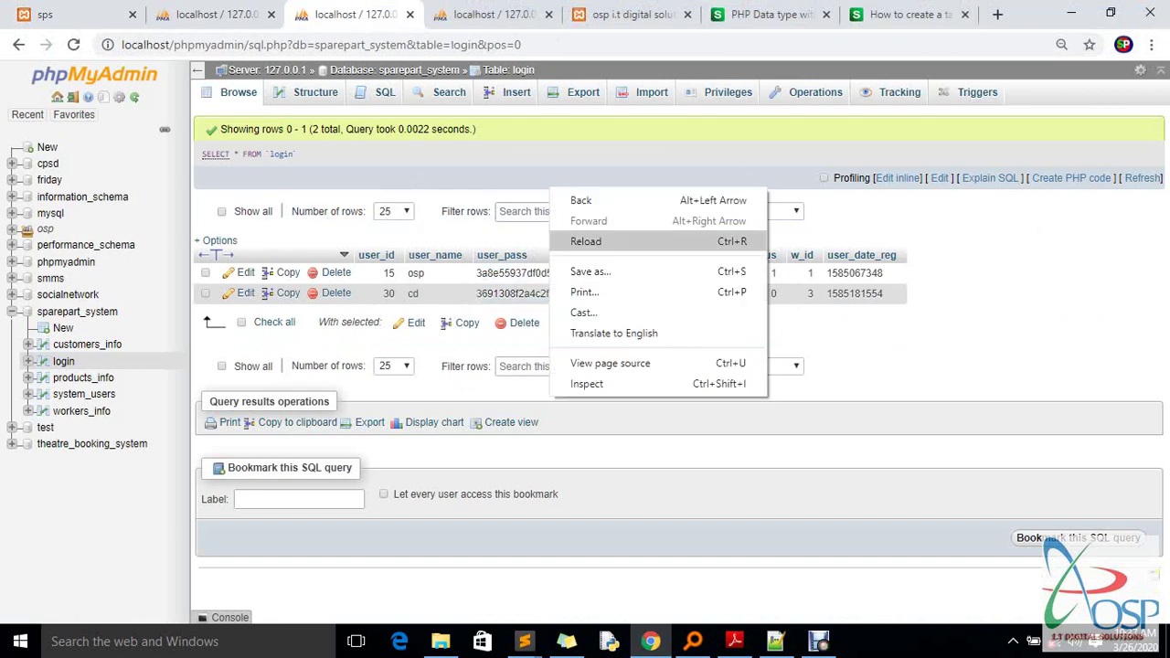
pyautogui.click(585, 241)
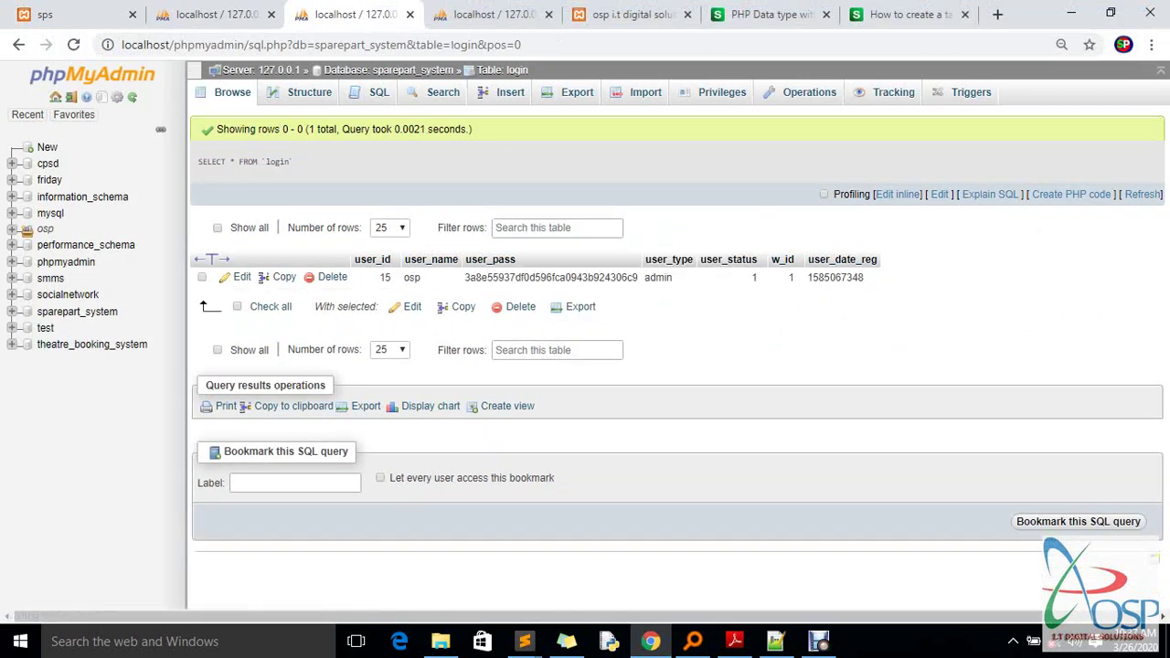
# Return to the spare parts Worker Details page and reload it, showing 3 workers
pyautogui.click(210, 14)
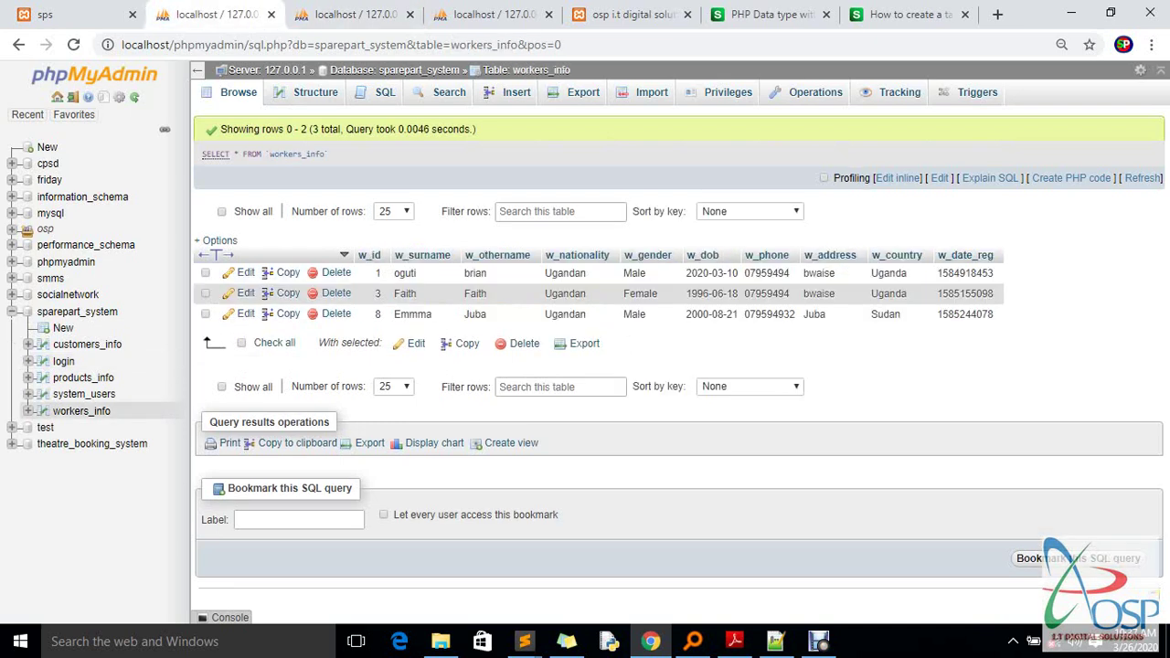
pyautogui.click(73, 13)
pyautogui.rightClick(630, 209)
pyautogui.click(654, 261)
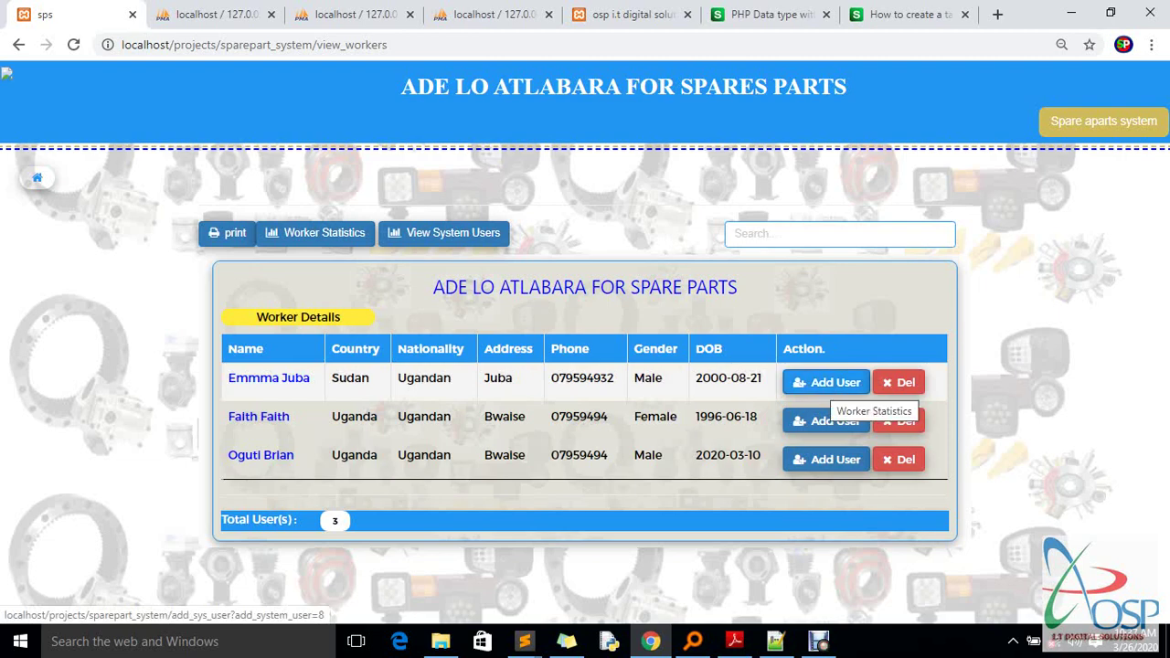
# Open the Add User form for the first worker (from Sudan) and maximize its window
pyautogui.click(827, 383)
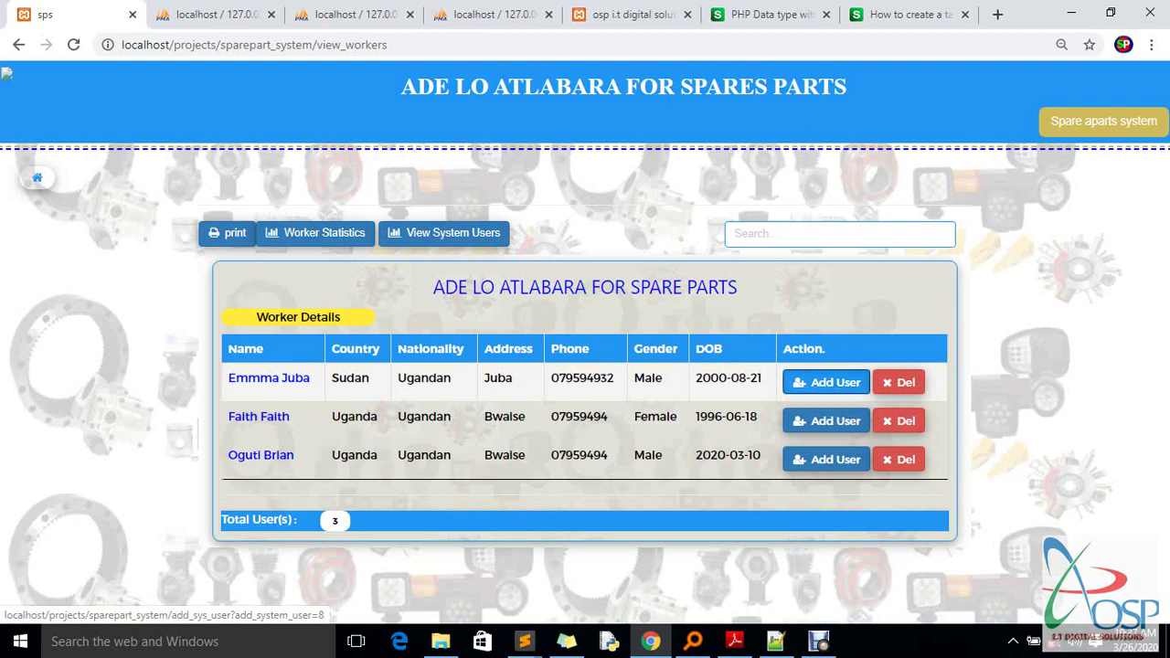
pyautogui.click(678, 29)
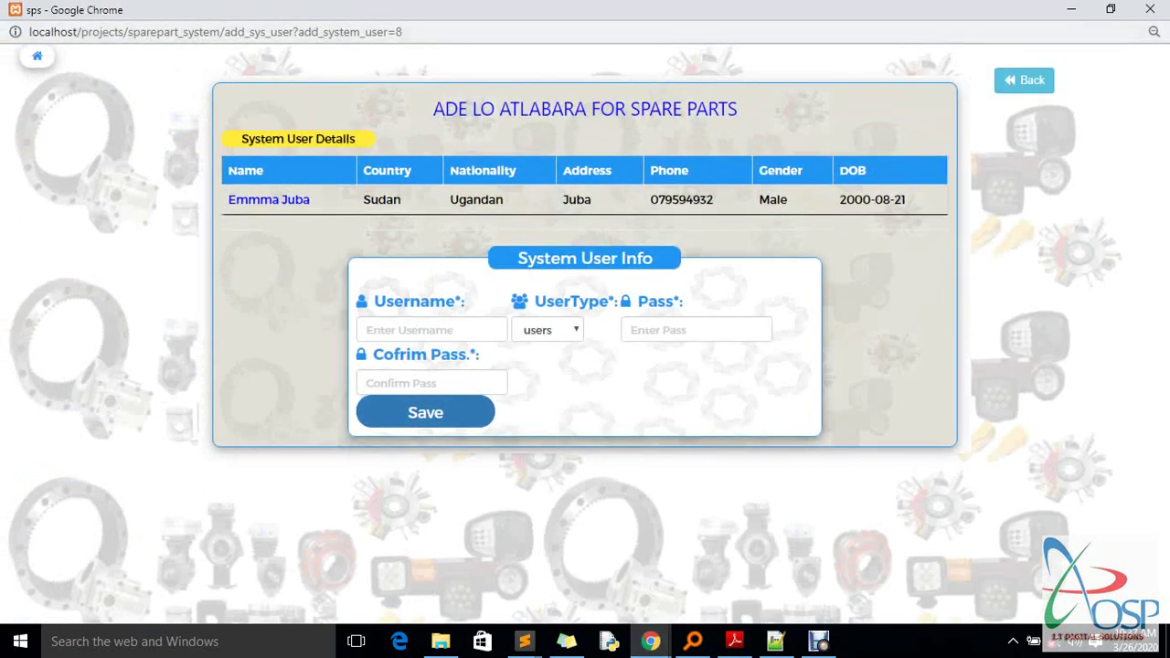
pyautogui.click(1024, 79)
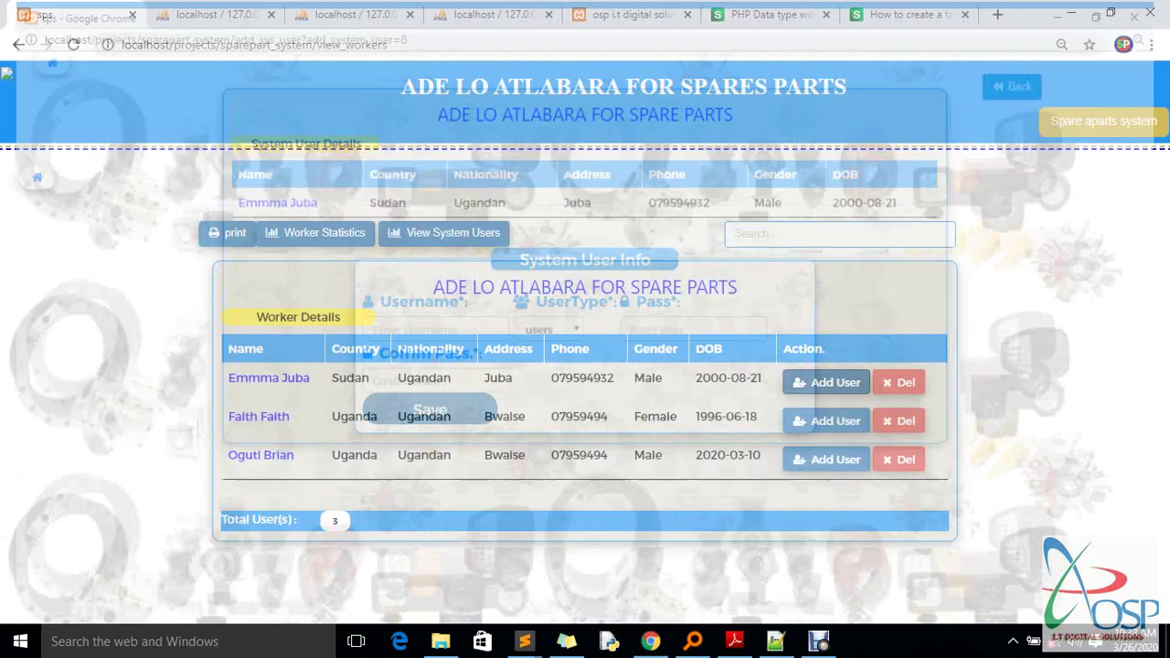
pyautogui.click(826, 382)
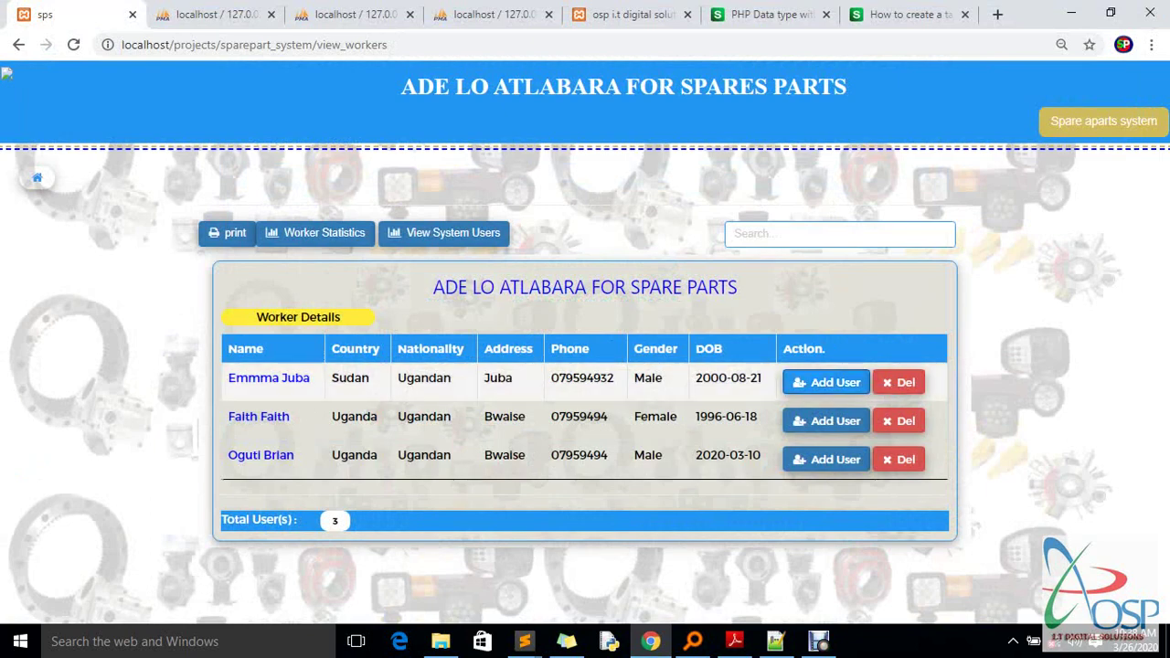
pyautogui.click(679, 30)
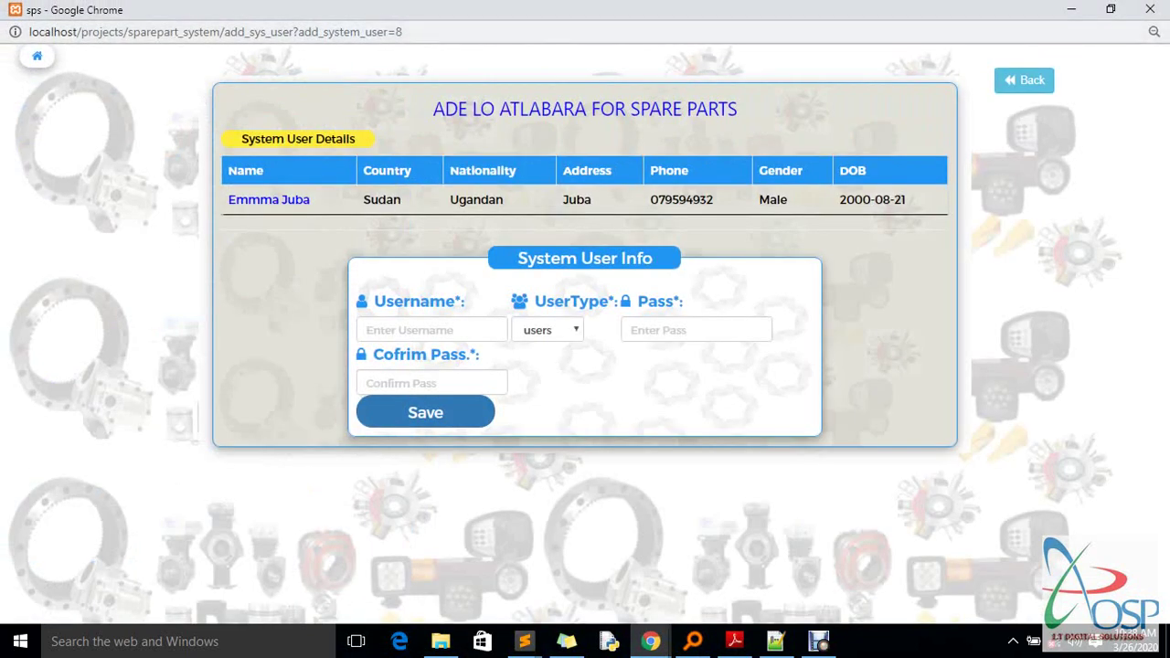
pyautogui.click(1023, 80)
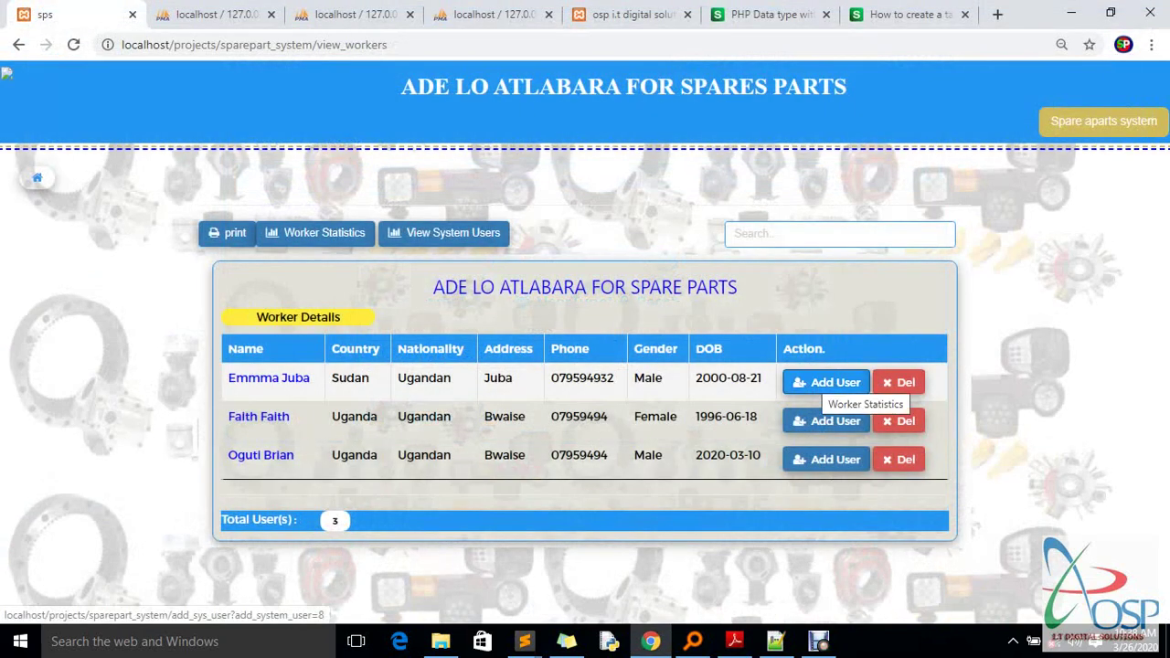
pyautogui.click(825, 382)
pyautogui.click(685, 23)
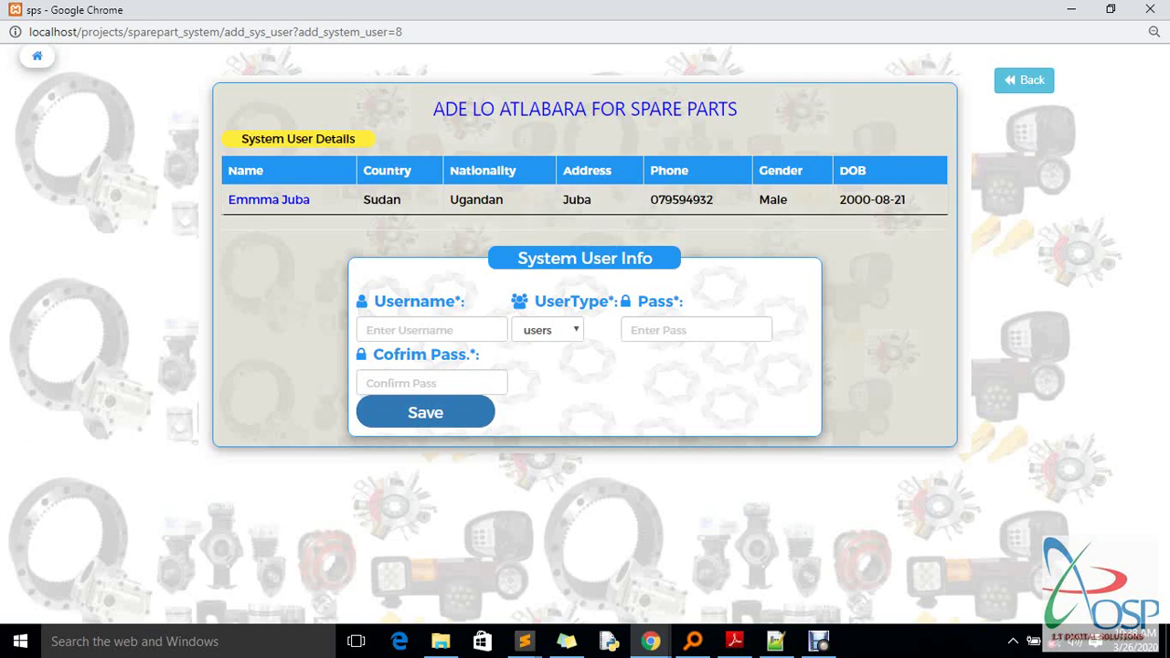
# Enter a username, keep user type 'users', fill both password fields, and submit
pyautogui.click(429, 330)
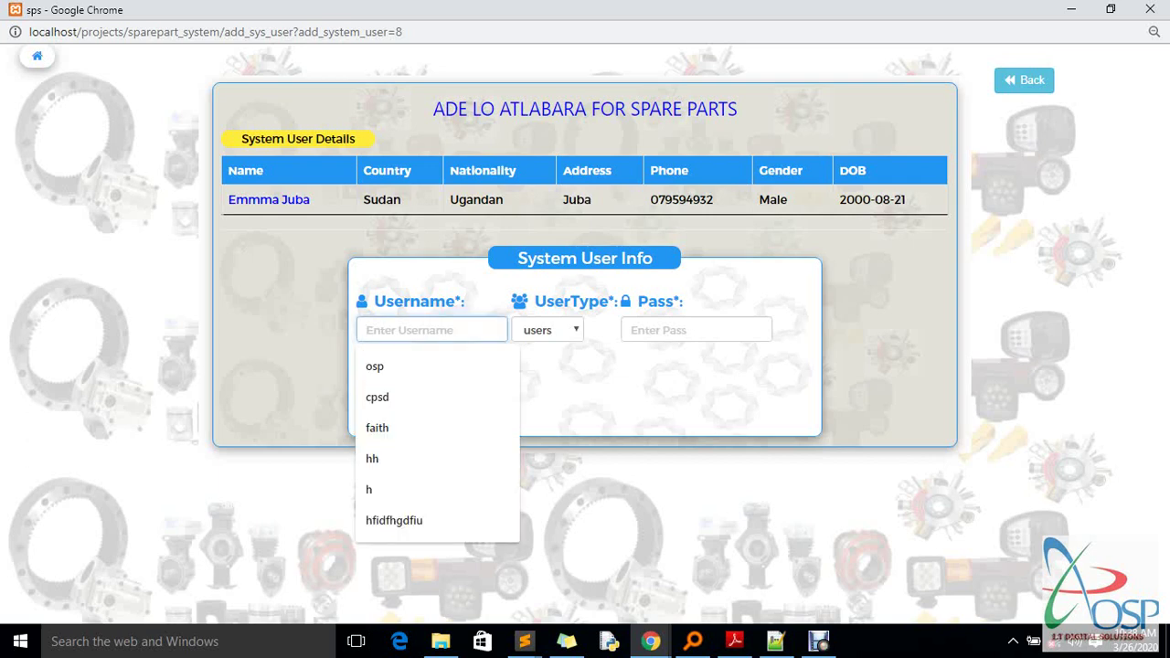
pyautogui.write('emma')
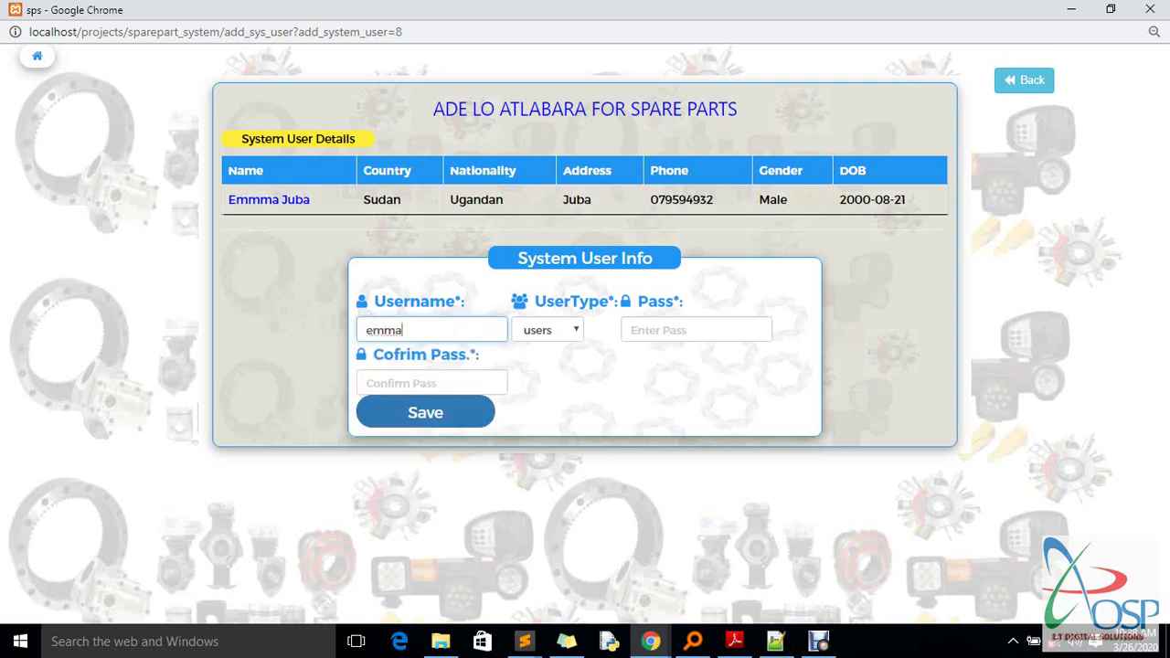
pyautogui.click(547, 330)
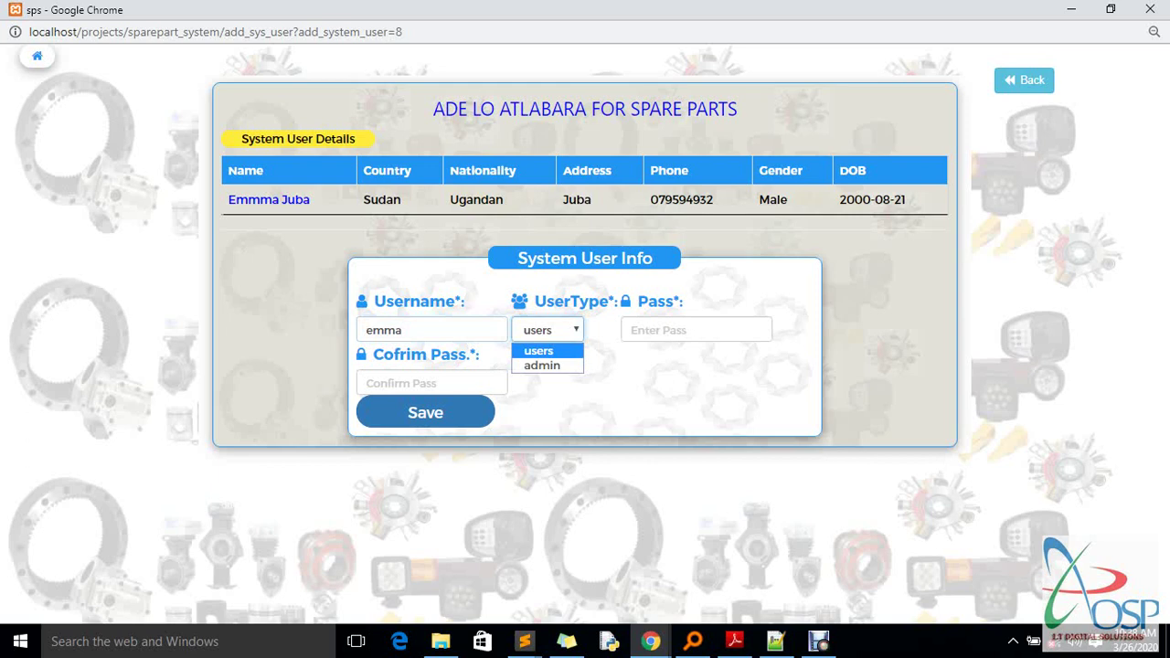
pyautogui.click(696, 330)
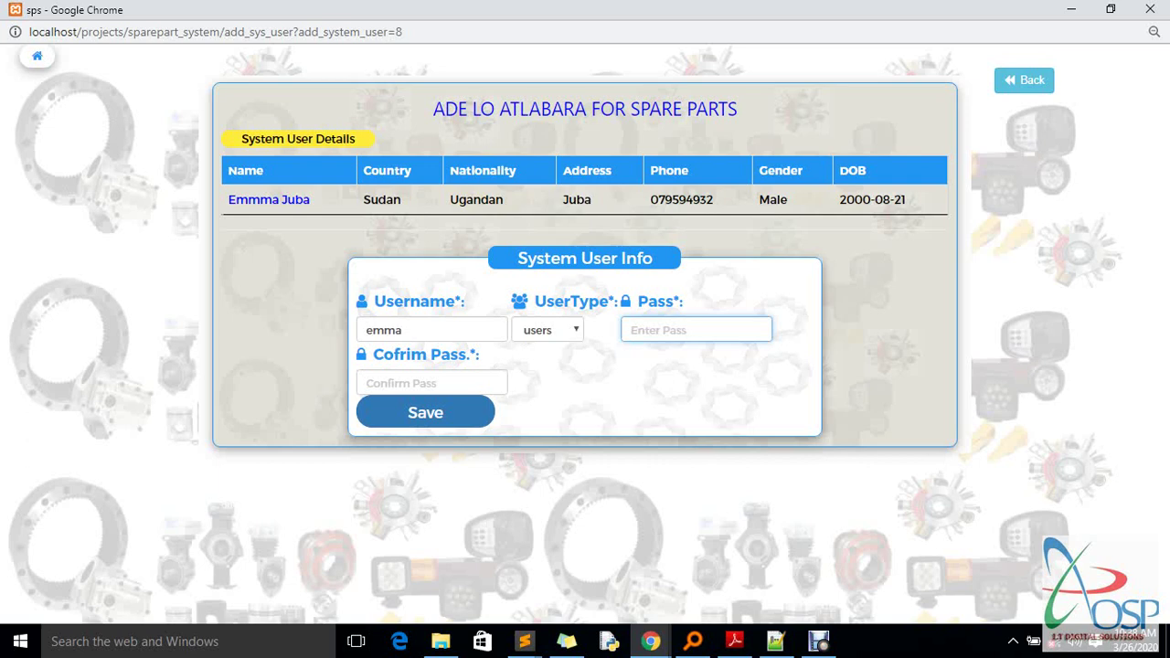
pyautogui.write('1')
pyautogui.click(432, 383)
pyautogui.write('1234567')
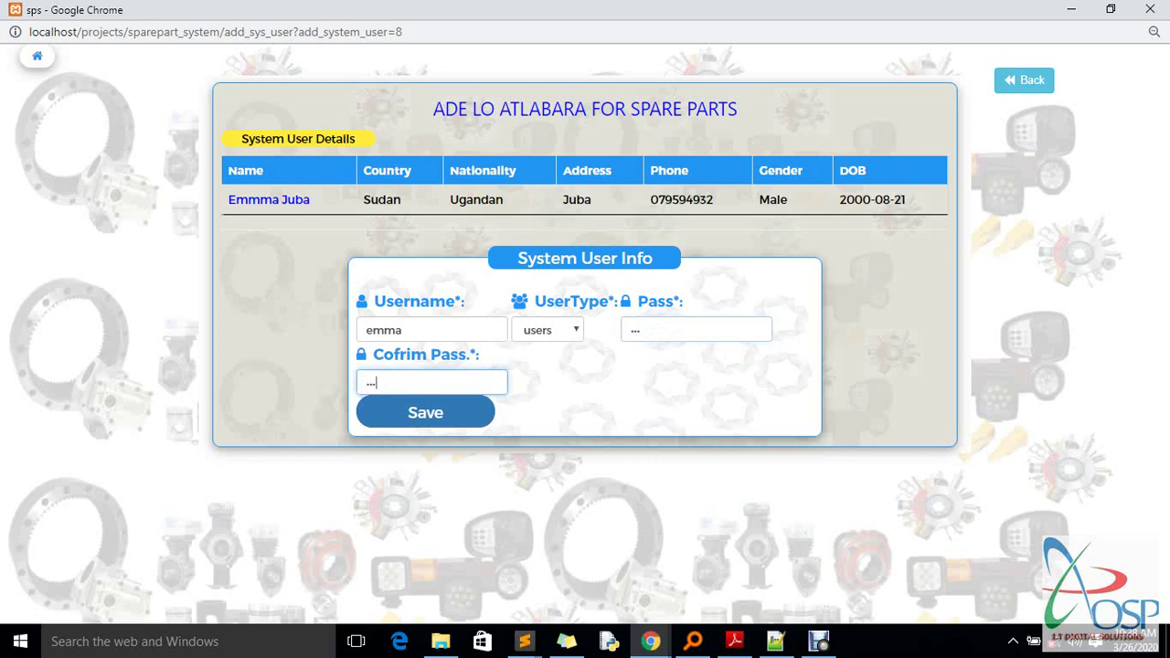
pyautogui.write('8')
pyautogui.press('Tab')
pyautogui.press('Return')
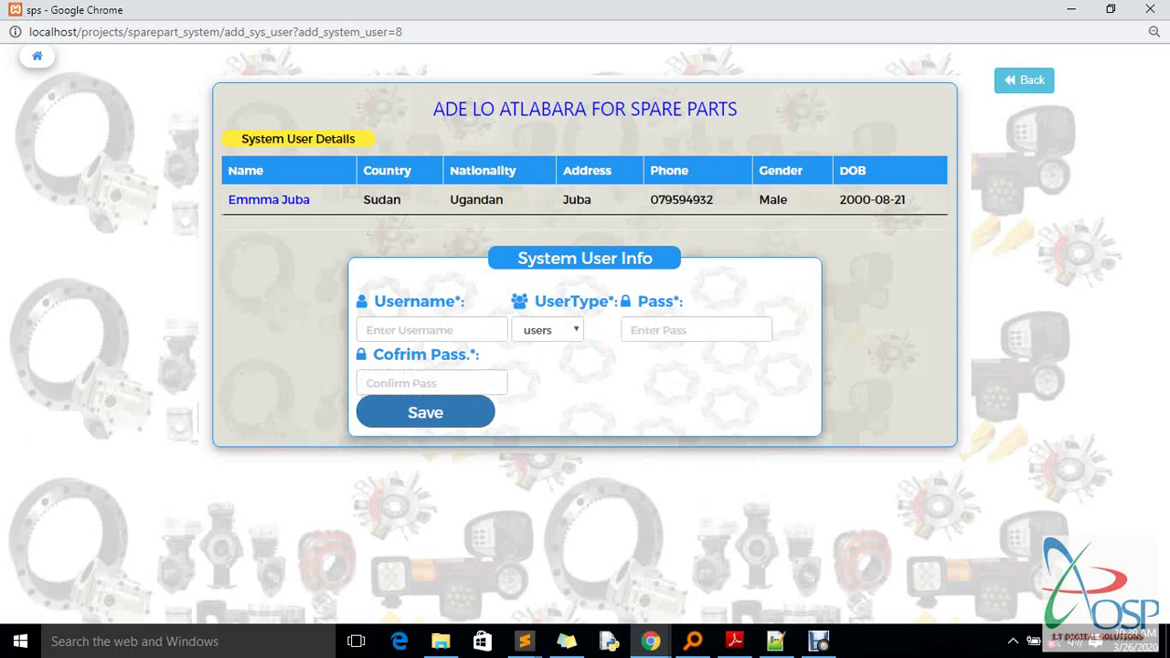
# After the password mismatch, re-enter the username with matching passwords, save, and go back to the workers list
pyautogui.click(431, 330)
pyautogui.write('e')
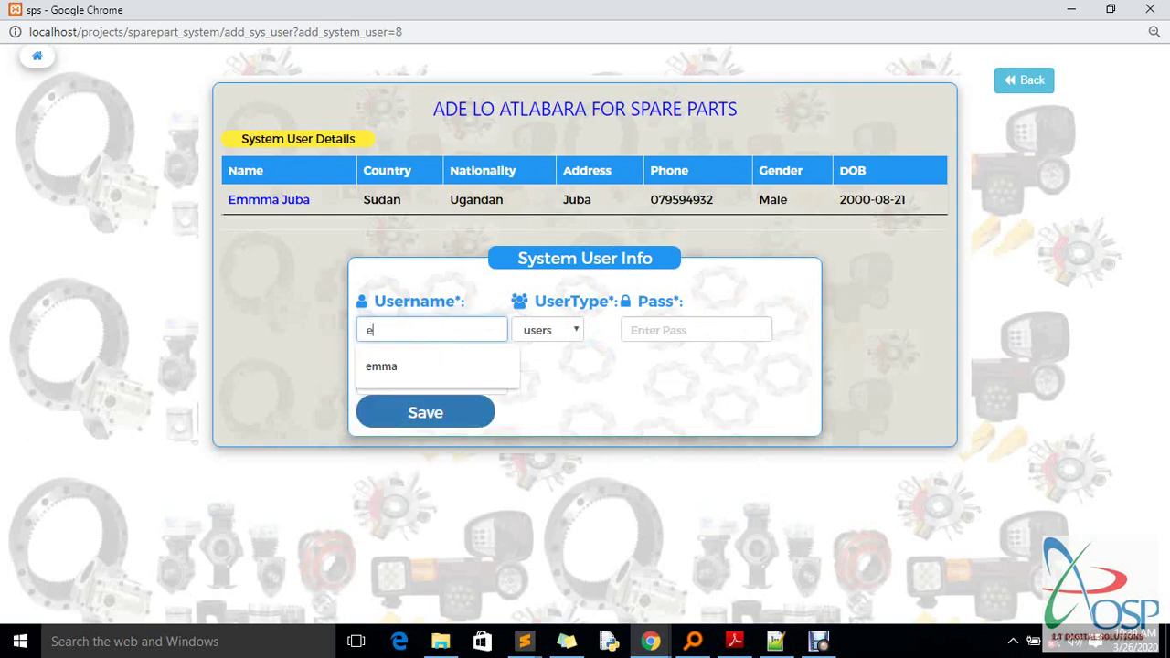
pyautogui.press('Down')
pyautogui.press('Return')
pyautogui.press('Tab')
pyautogui.press('Tab')
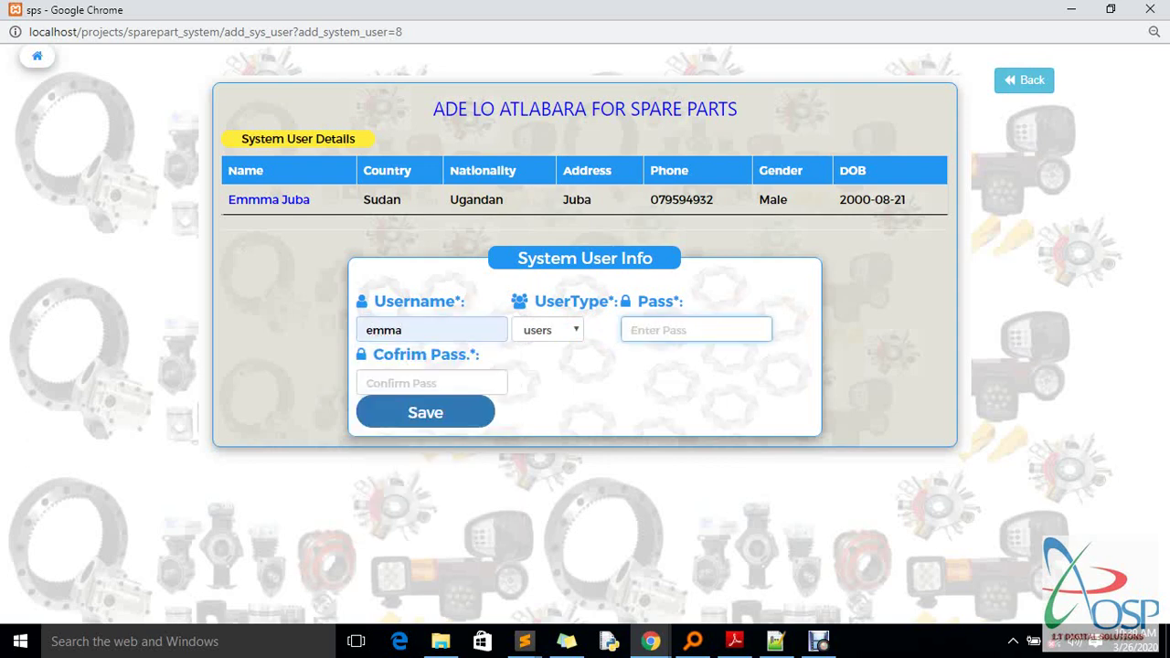
pyautogui.write('123123')
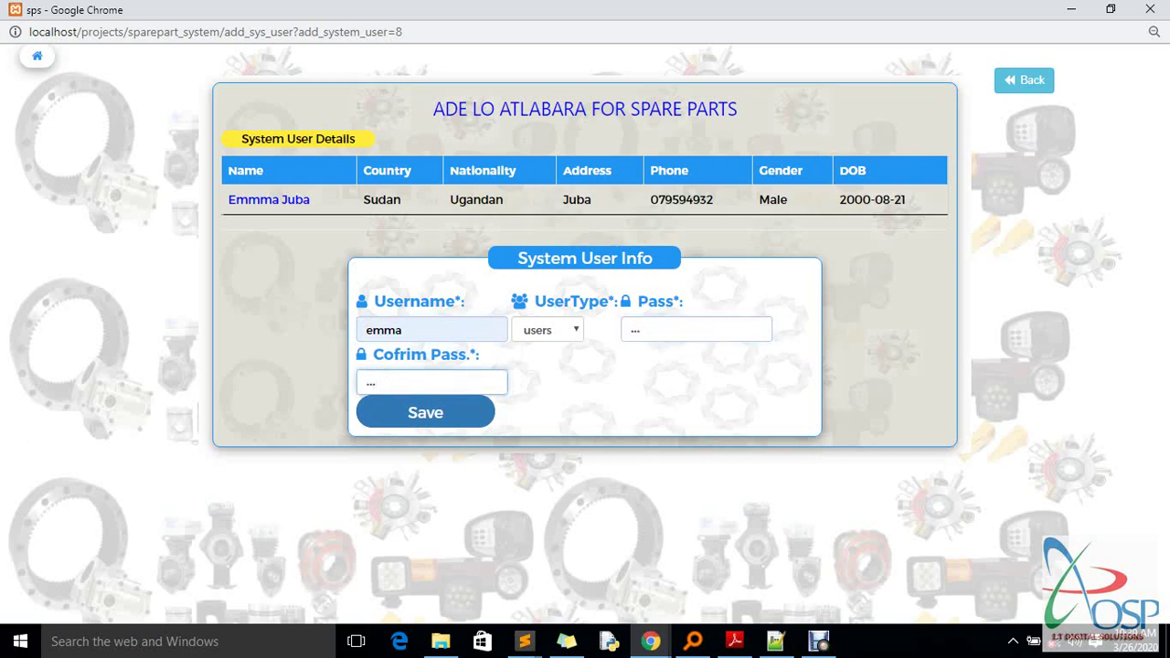
pyautogui.click(425, 412)
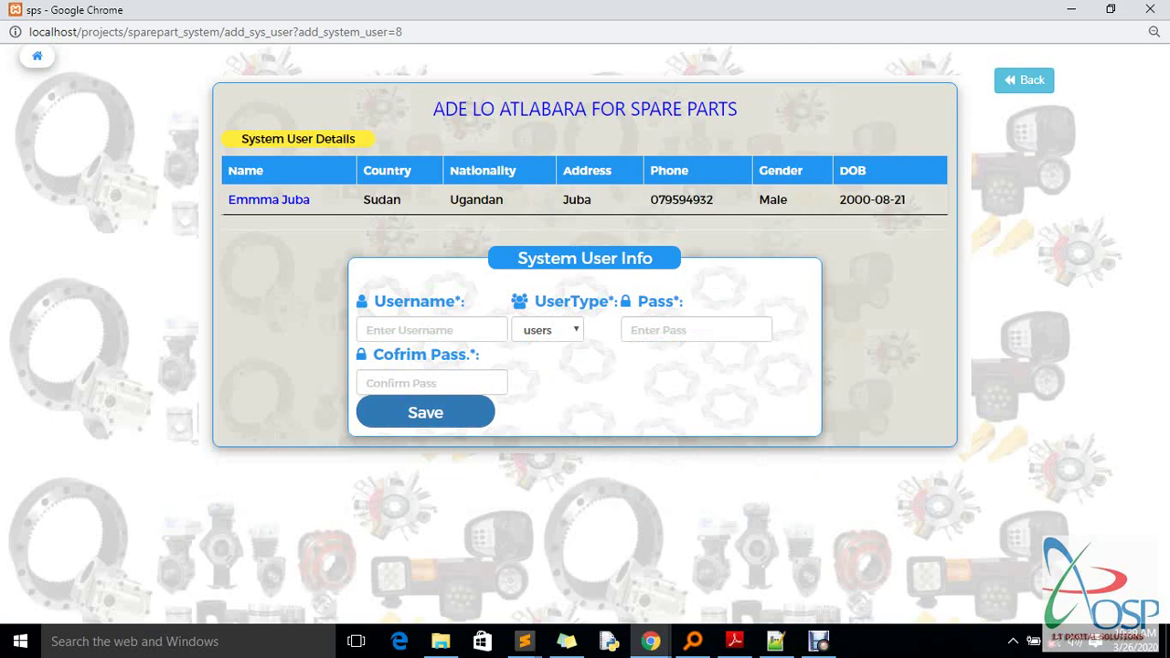
pyautogui.click(1023, 79)
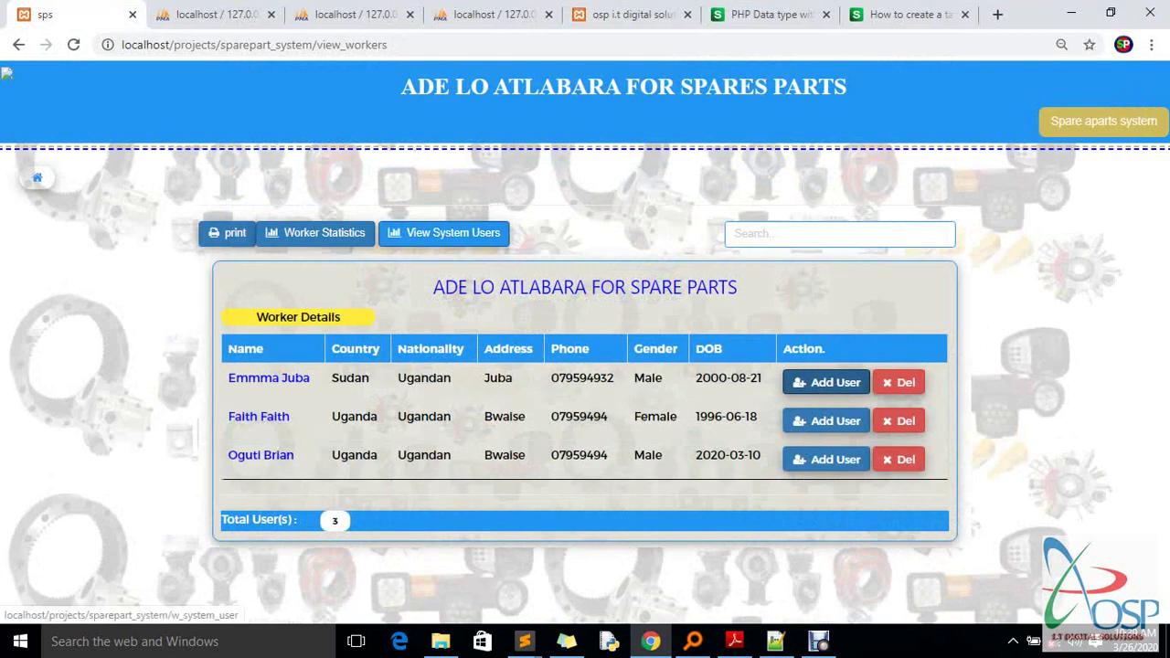
# View the System User Details list with the admin and the new 'users' account, then return to the main window
pyautogui.click(494, 240)
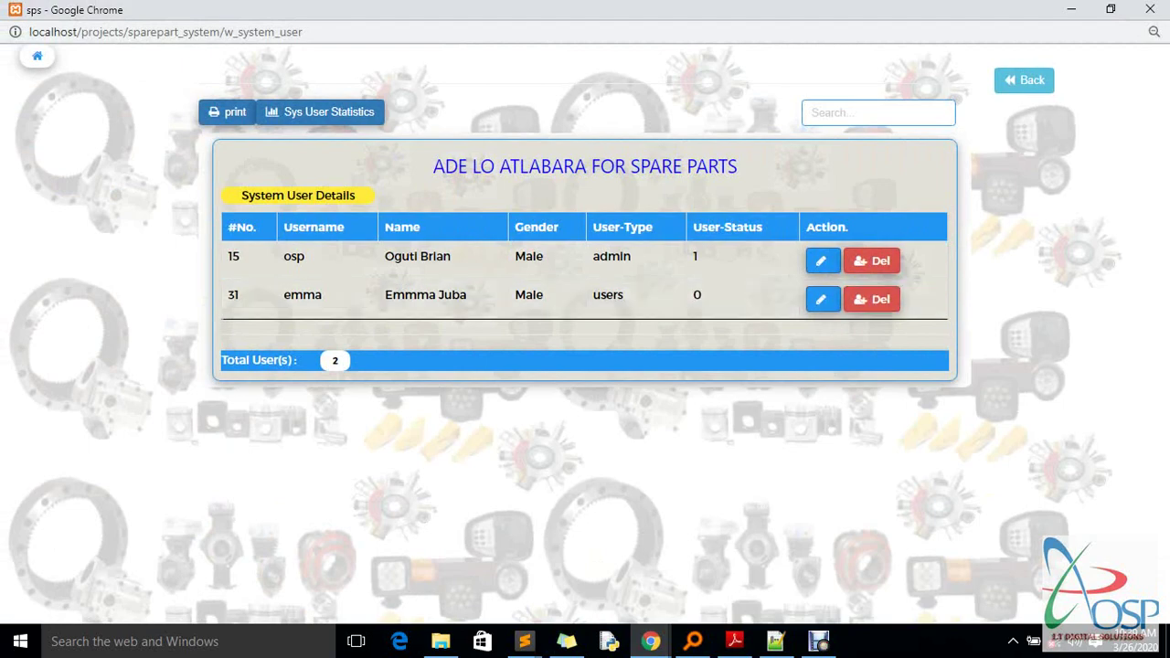
pyautogui.moveTo(650, 640)
pyautogui.click(548, 576)
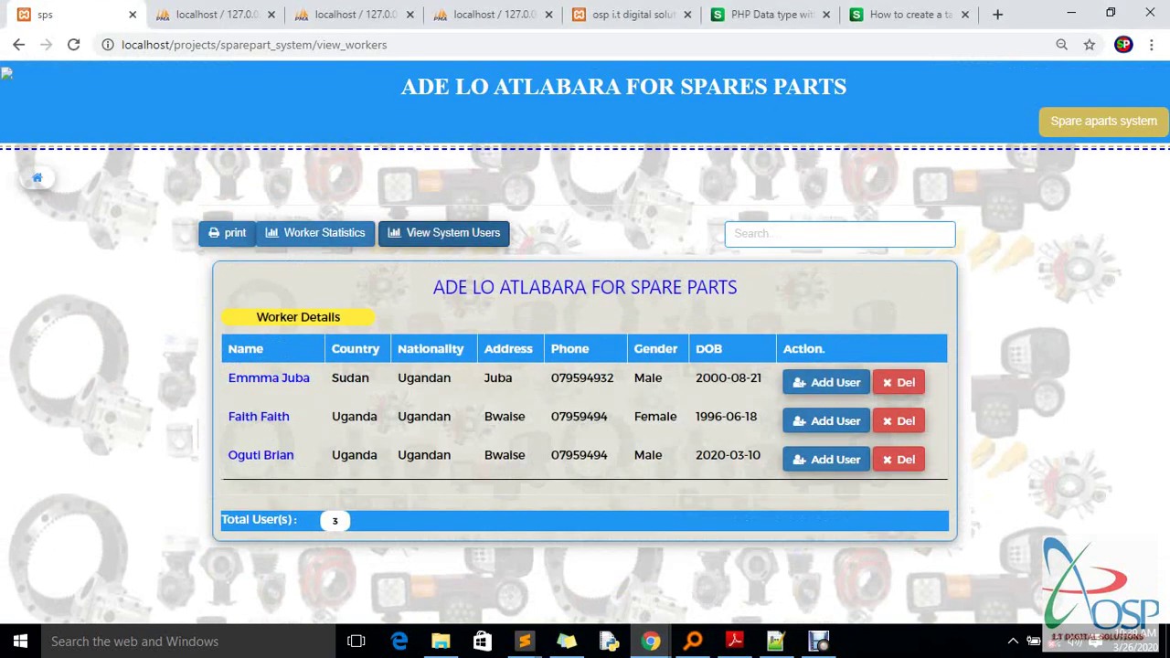
pyautogui.click(219, 15)
# Reload phpMyAdmin's login table to confirm the new account with user_status 0, then return to the app
pyautogui.click(355, 15)
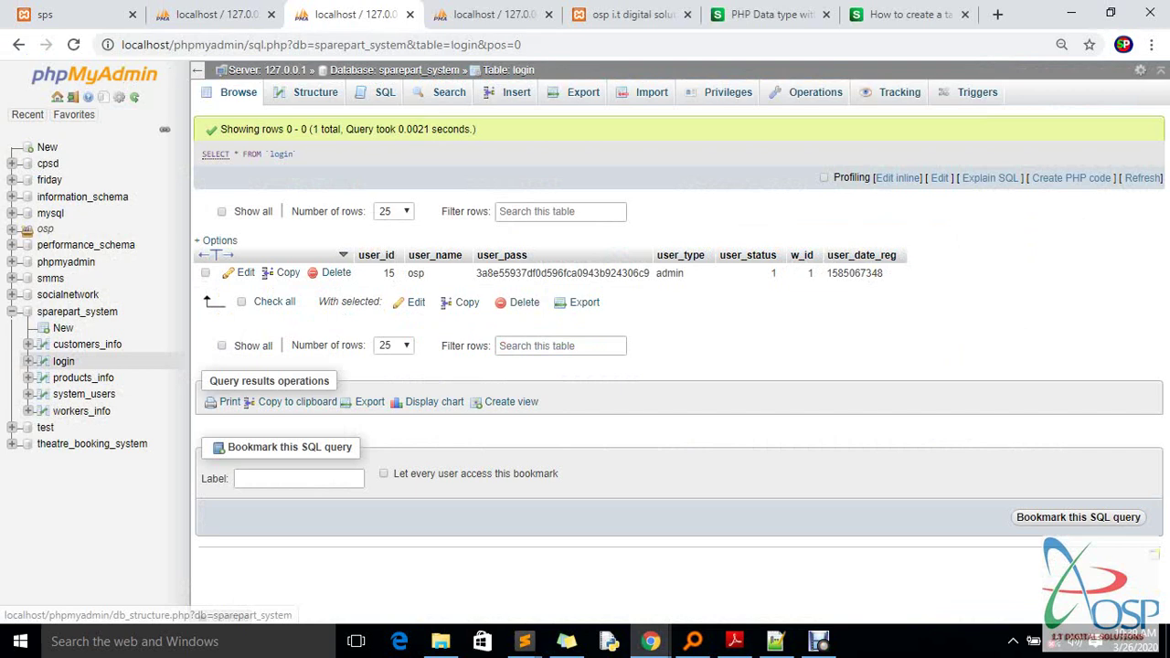
pyautogui.press('Return')
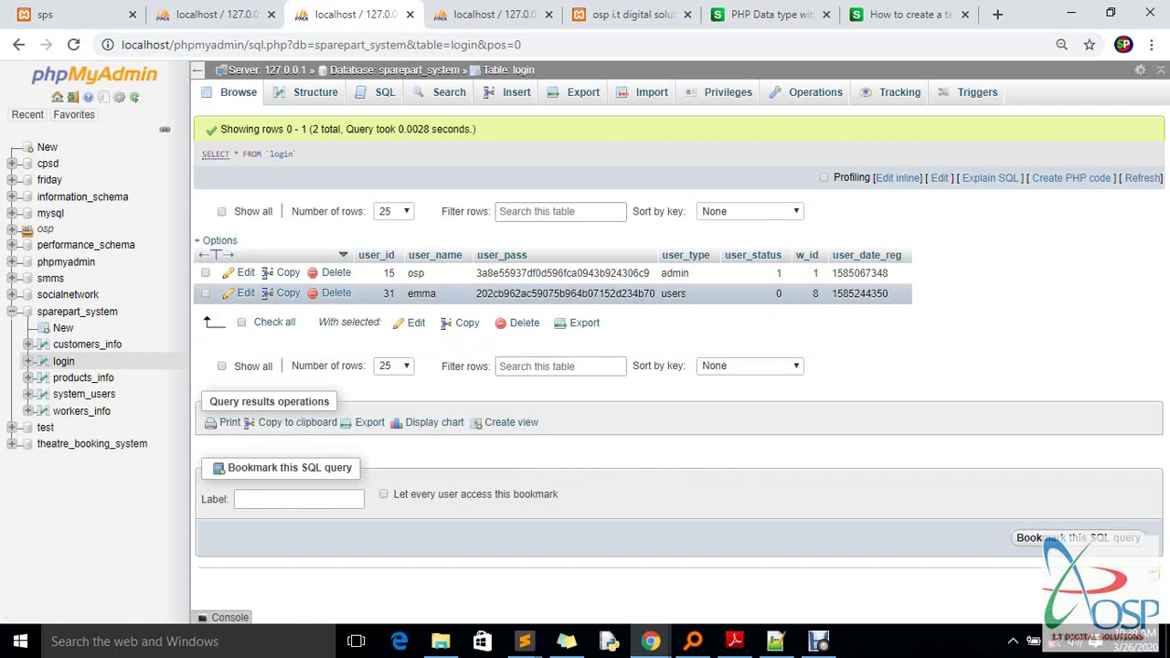
pyautogui.doubleClick(778, 294)
pyautogui.hotkey('ctrl', '1')
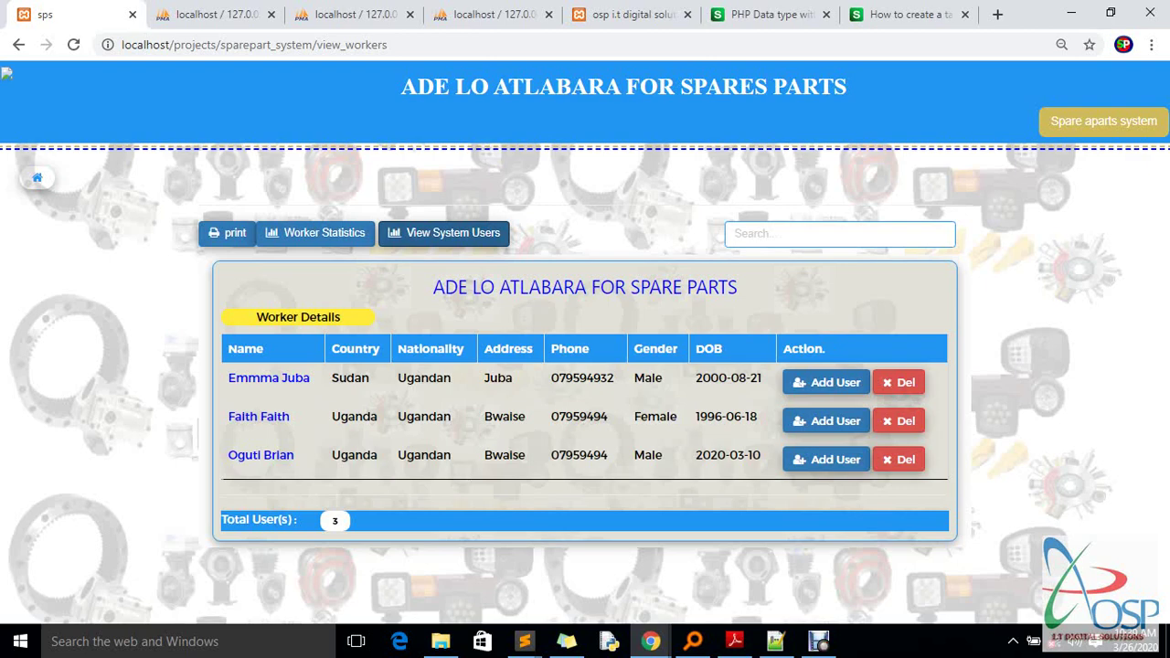
pyautogui.click(651, 640)
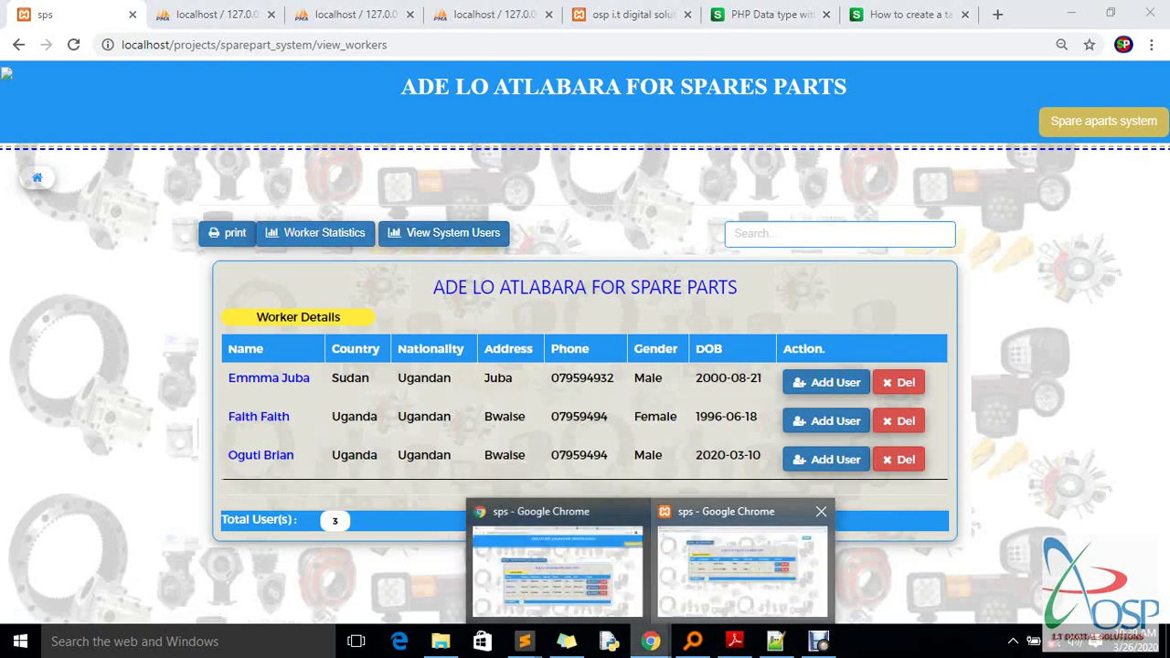
pyautogui.click(742, 564)
pyautogui.click(1024, 79)
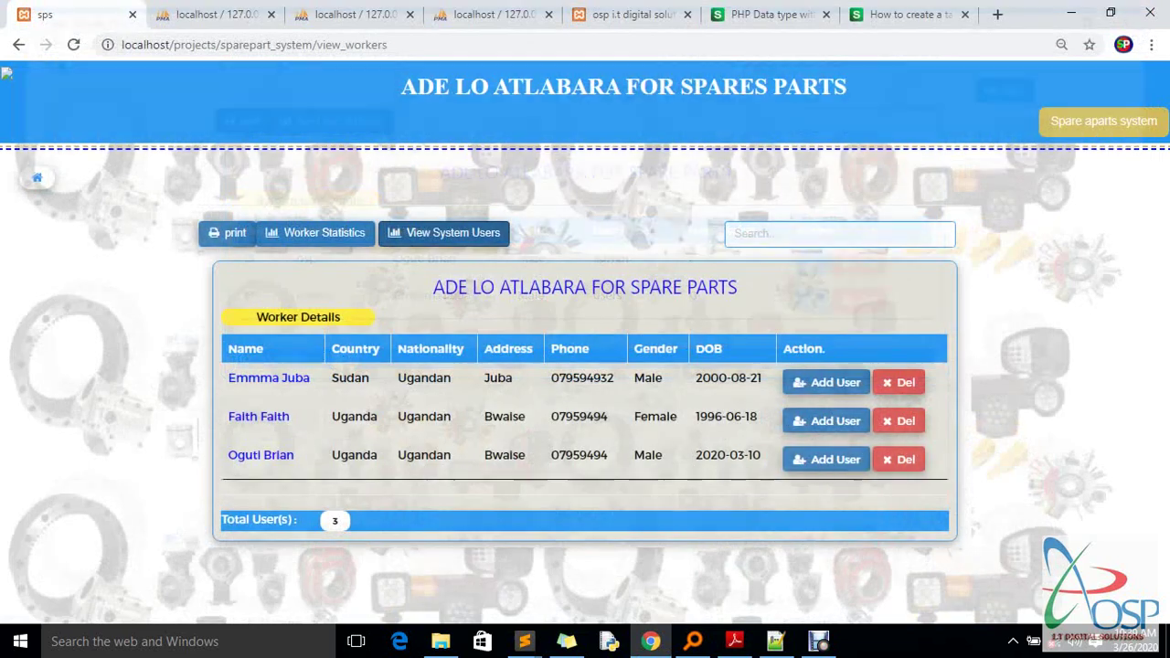
pyautogui.click(444, 233)
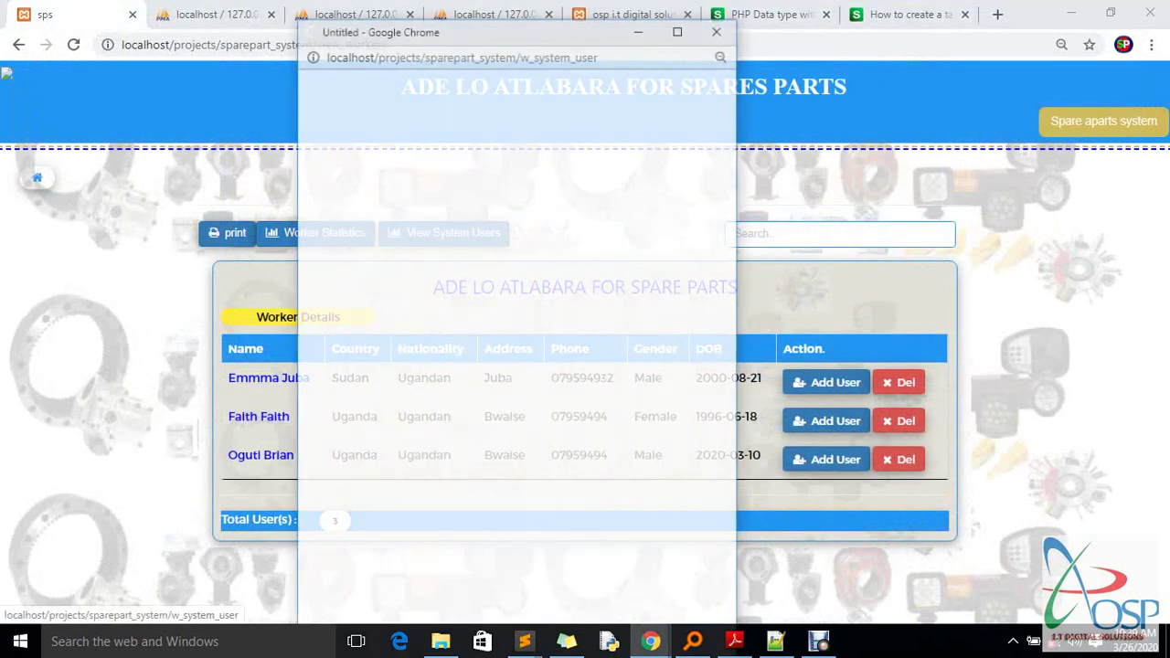
pyautogui.moveTo(512, 30); pyautogui.dragTo(595, 1)
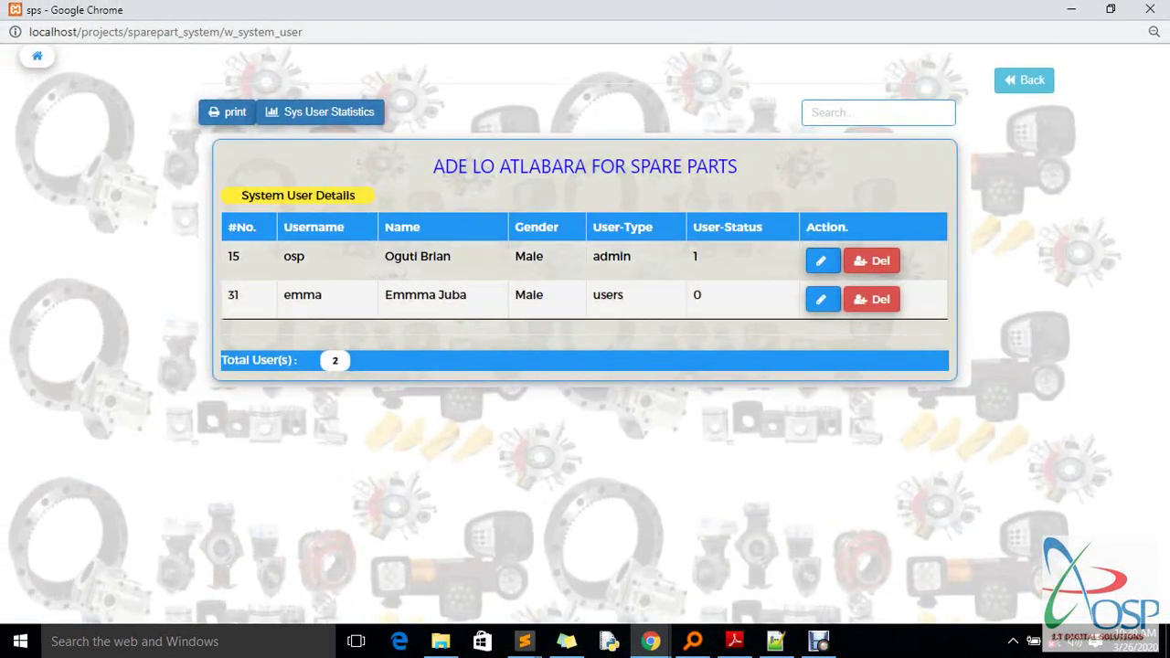
pyautogui.click(320, 111)
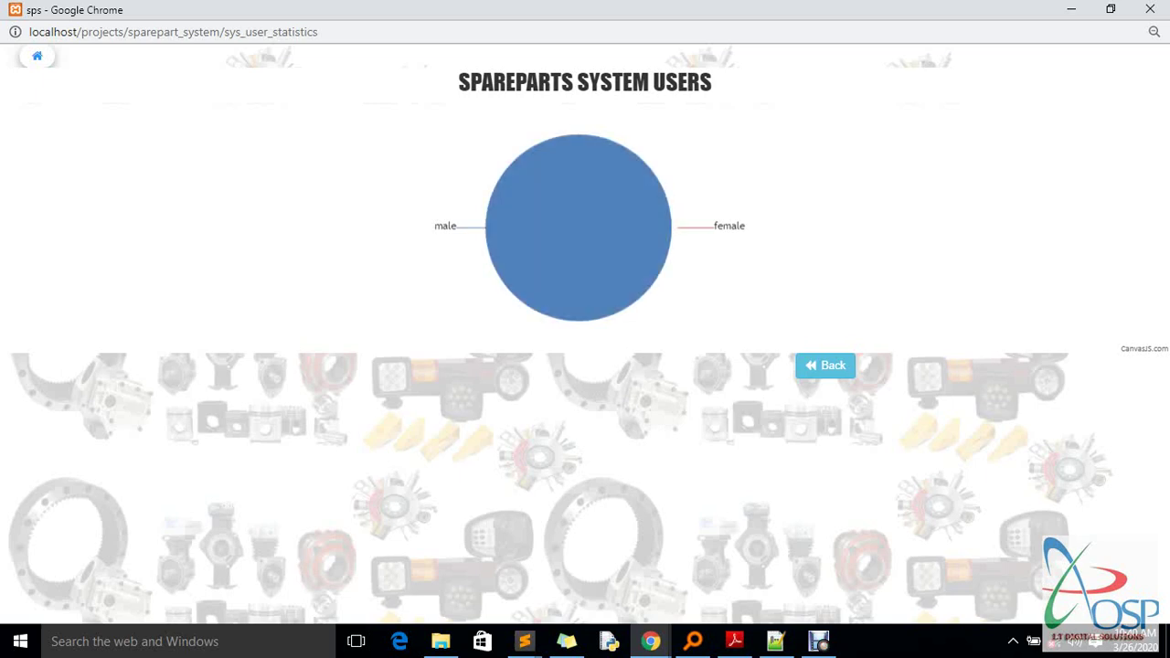
pyautogui.click(825, 365)
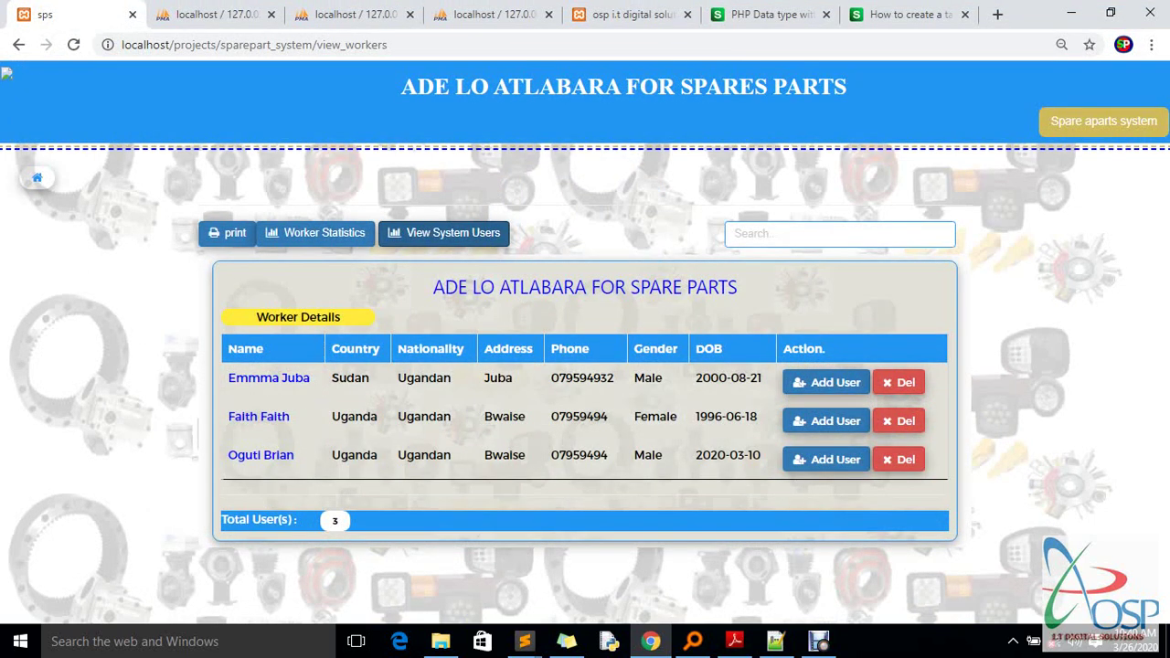
pyautogui.click(839, 234)
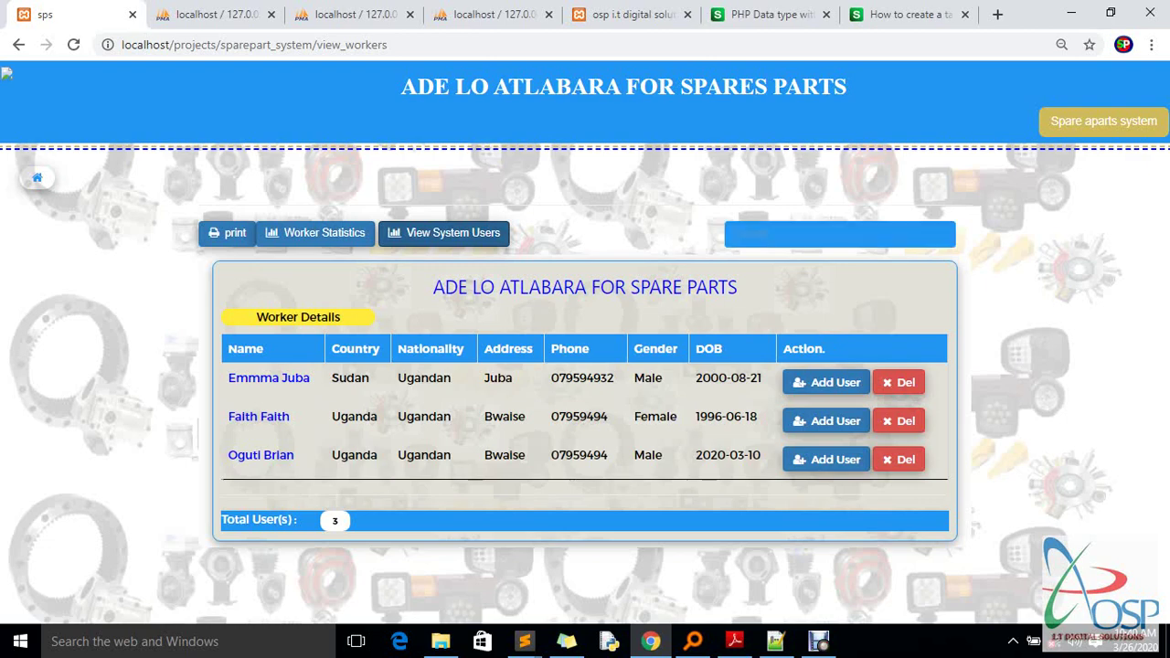
# Filter the worker list with three name searches, clearing the box each time so all three workers show
pyautogui.write('emm')
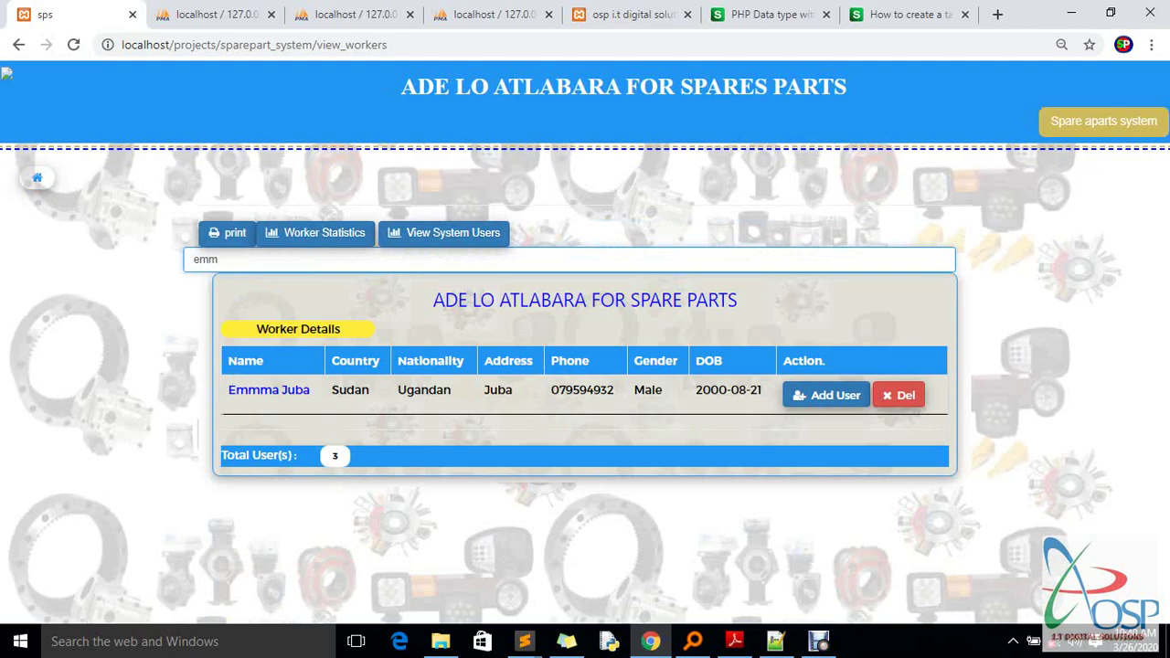
pyautogui.press('BackSpace')
pyautogui.press('BackSpace')
pyautogui.press('BackSpace')
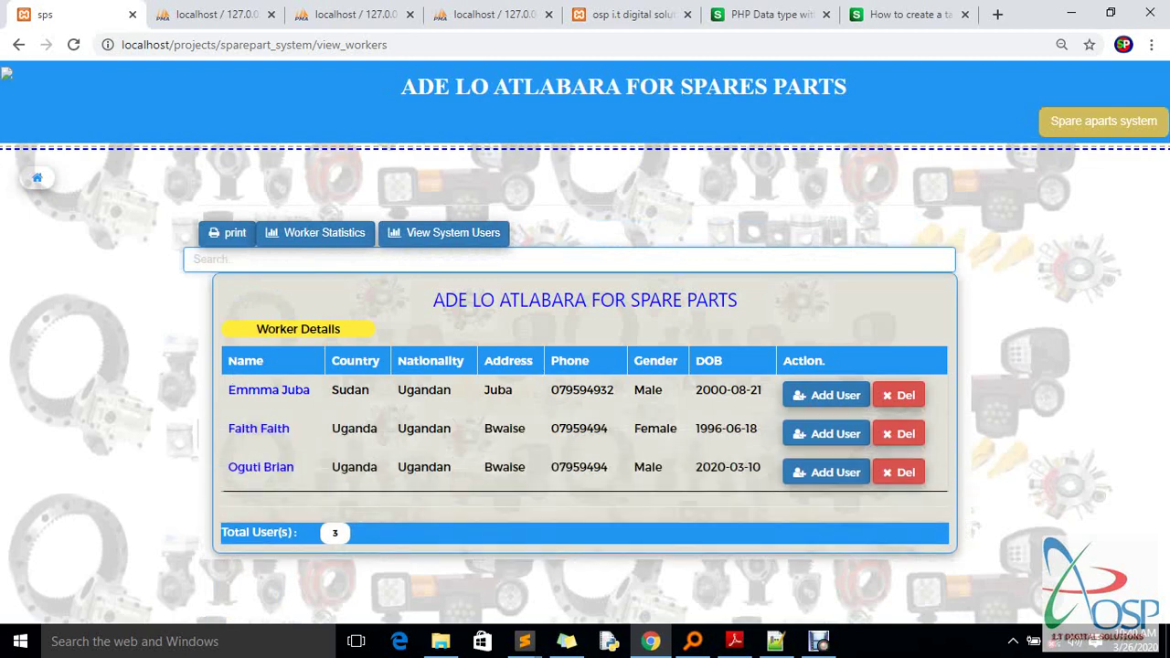
pyautogui.press('Tab')
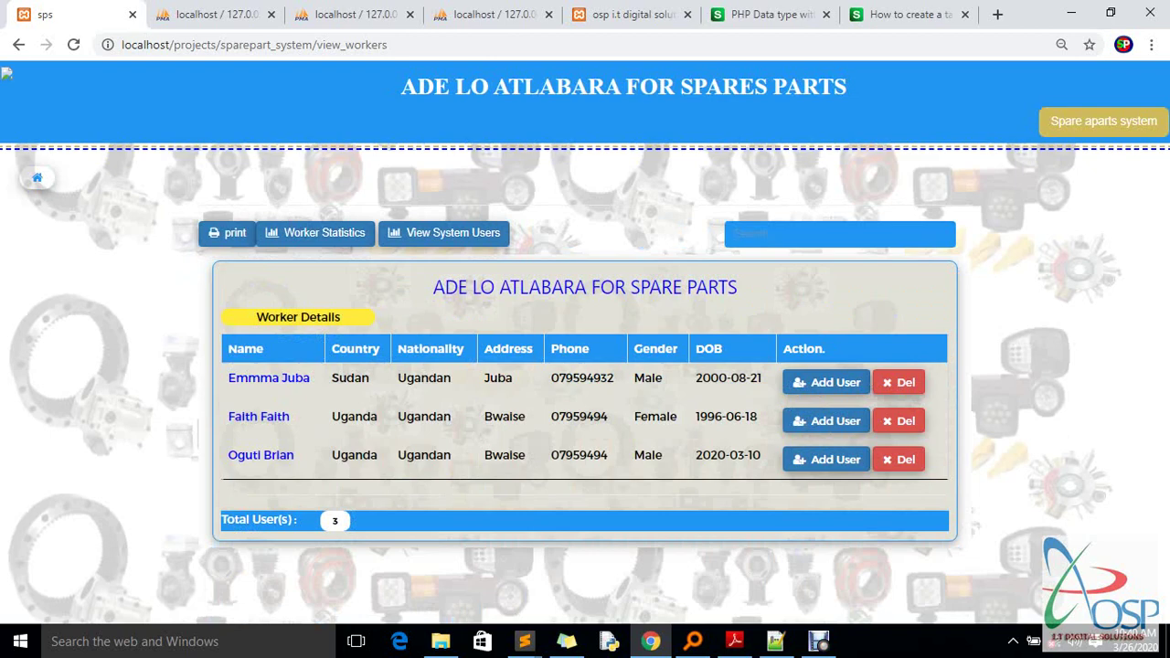
pyautogui.click(839, 234)
pyautogui.write('ju')
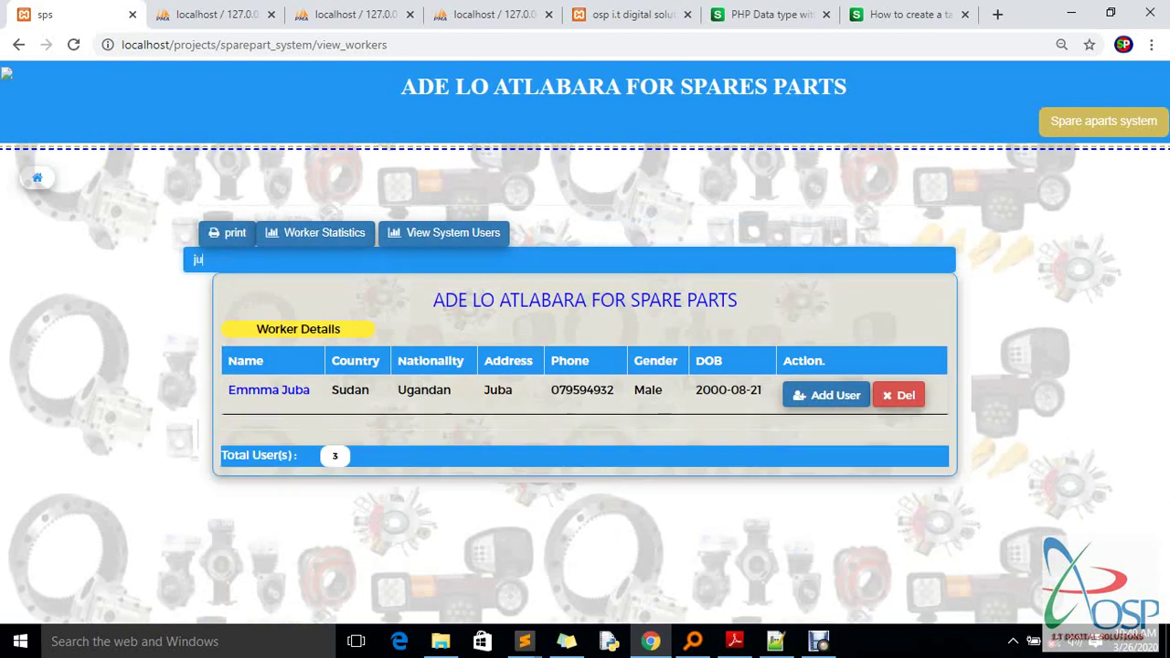
pyautogui.press('BackSpace')
pyautogui.press('BackSpace')
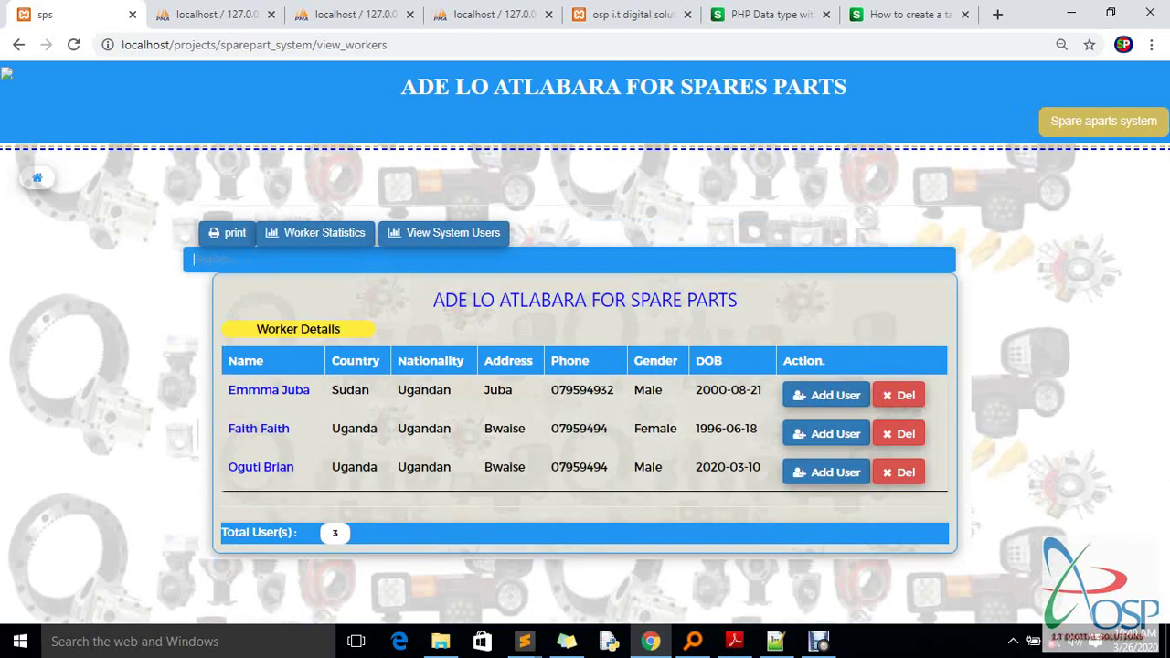
pyautogui.write('oguti')
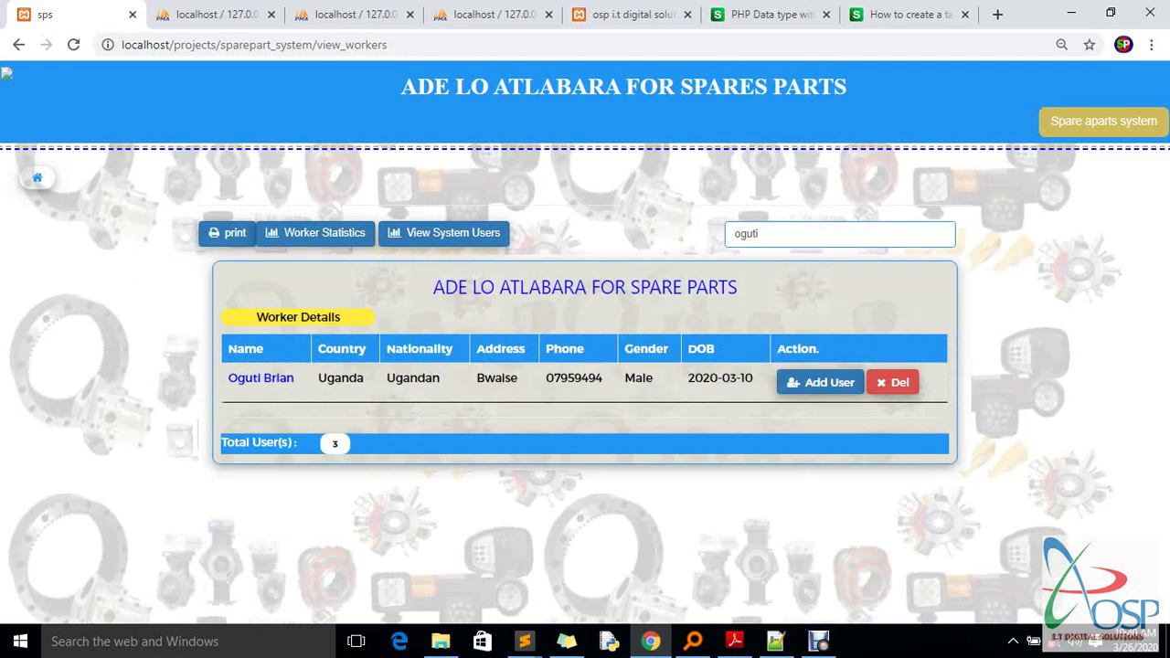
pyautogui.press('BackSpace')
pyautogui.press('BackSpace')
pyautogui.press('BackSpace')
pyautogui.press('BackSpace')
pyautogui.press('BackSpace')
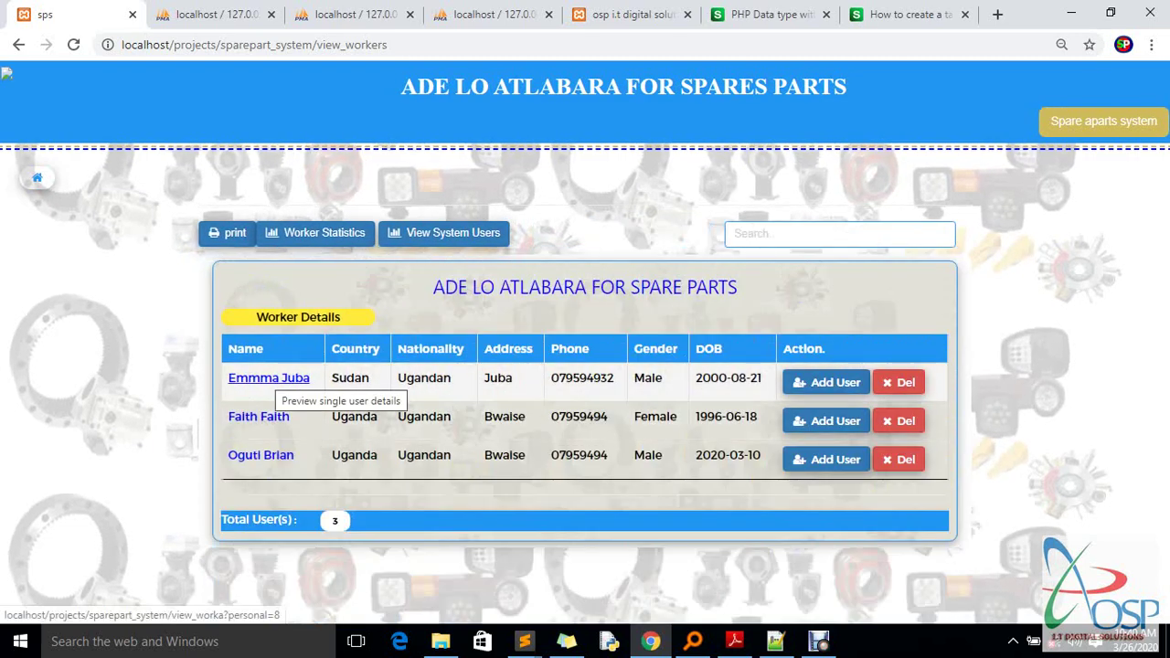
# Cancel deleting the first worker, then open the system users list and start printing it
pyautogui.click(898, 382)
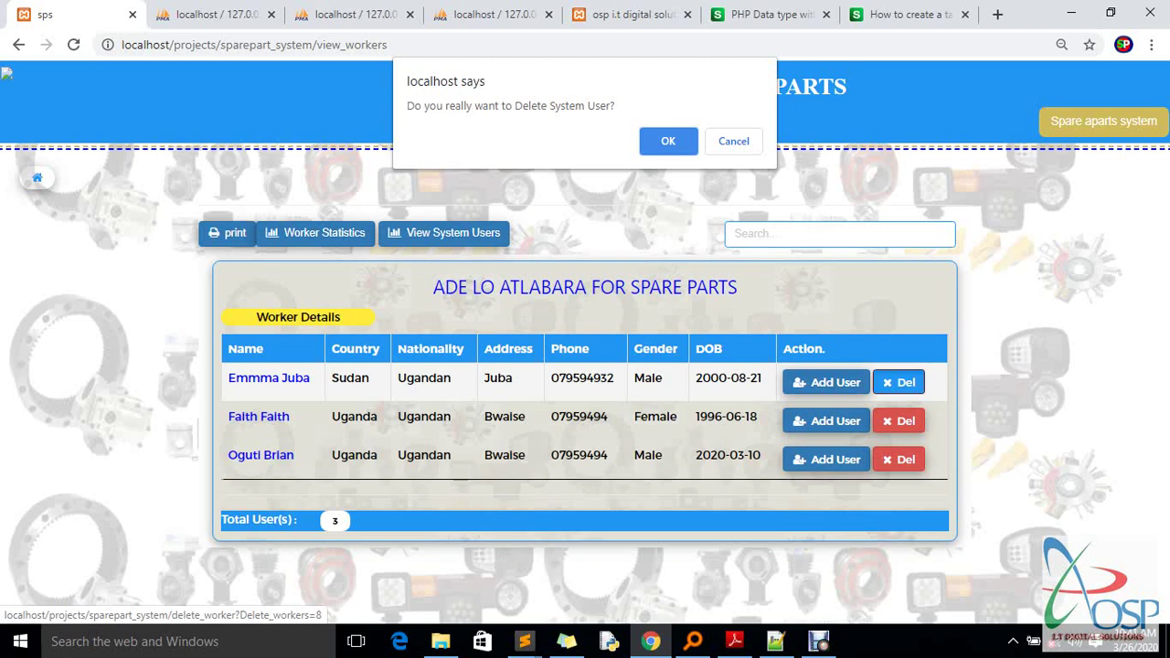
pyautogui.press('Escape')
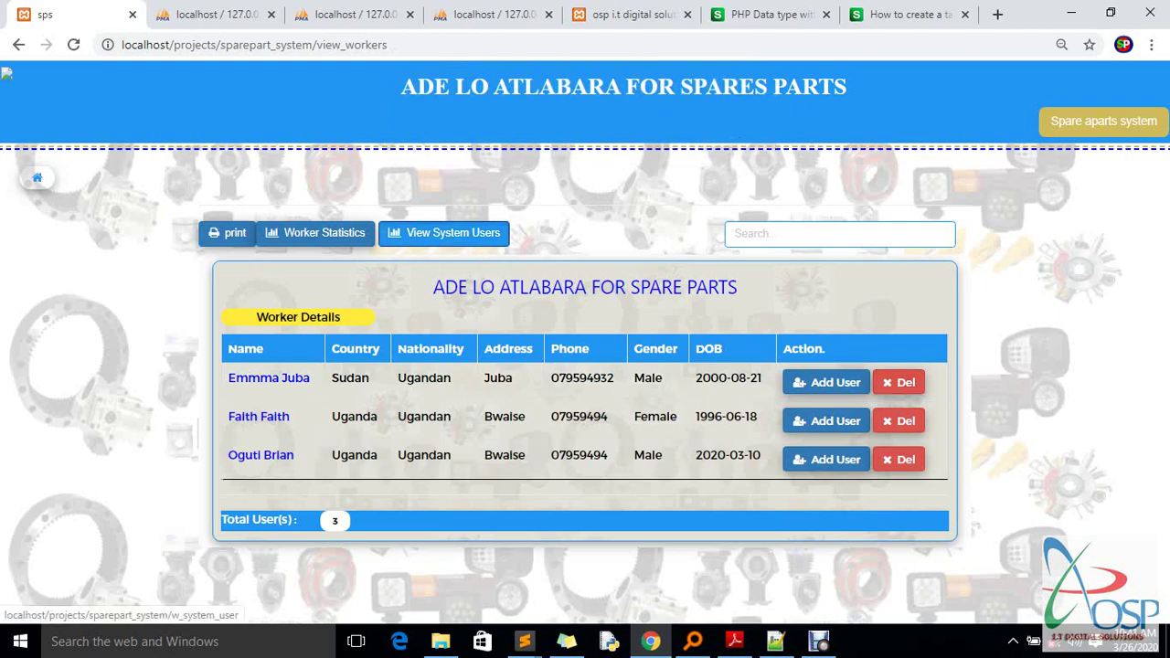
pyautogui.click(443, 232)
pyautogui.click(692, 9)
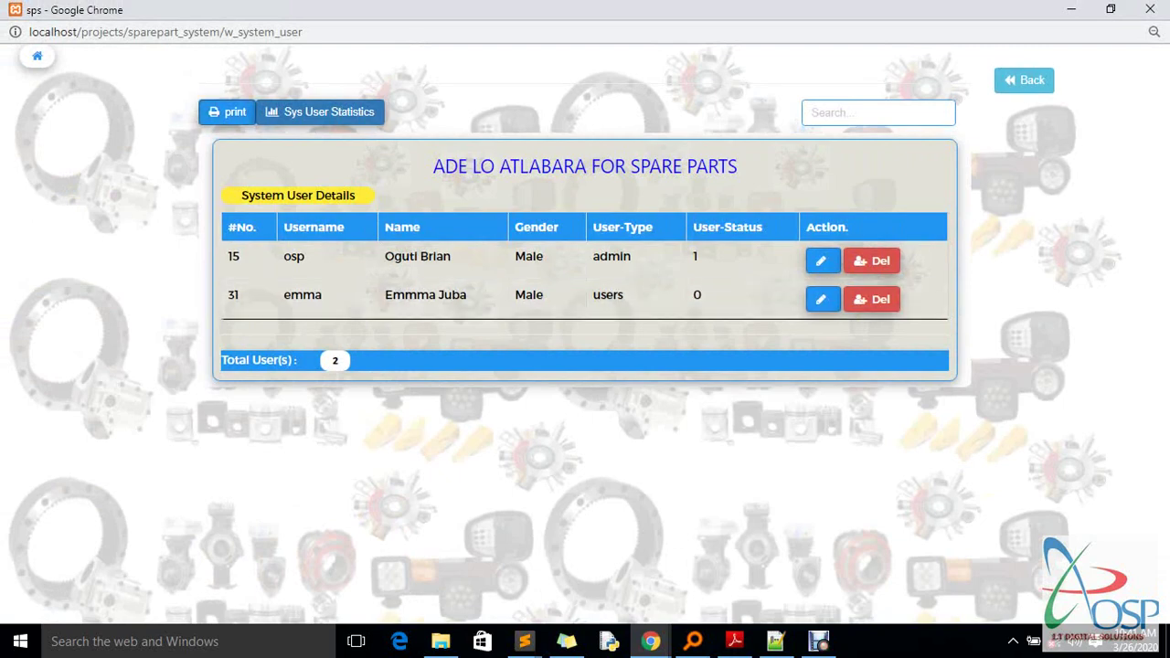
pyautogui.click(226, 111)
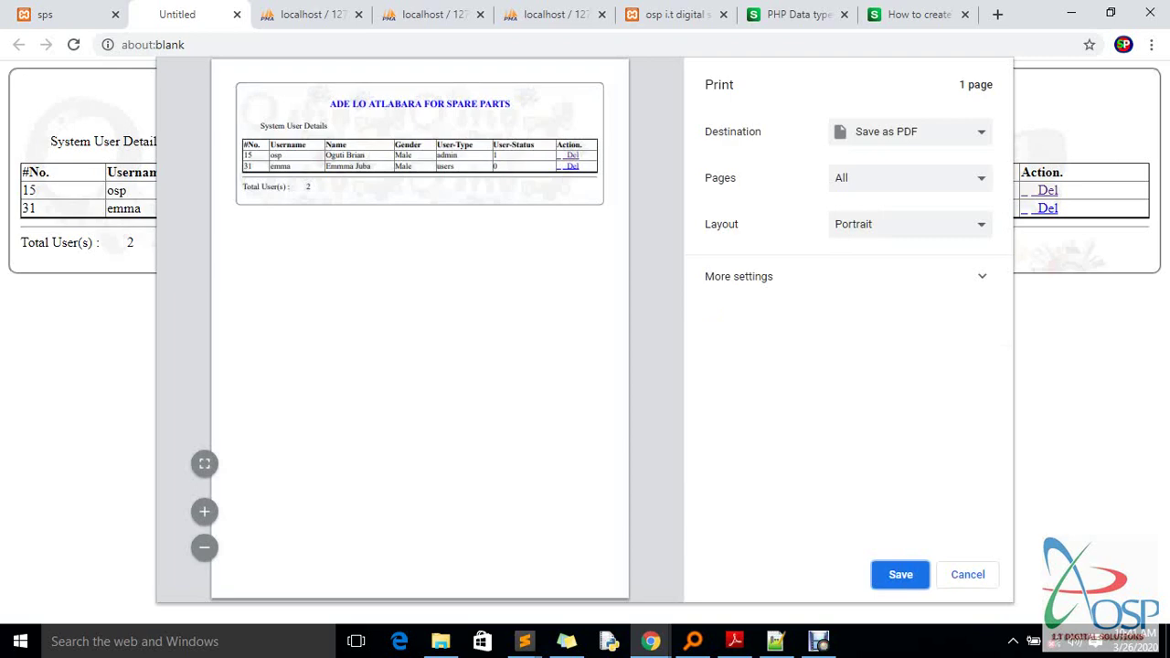
# Cancel printing, view the system users' male/female pie chart, then return to the worker list and sidebar
pyautogui.press('Escape')
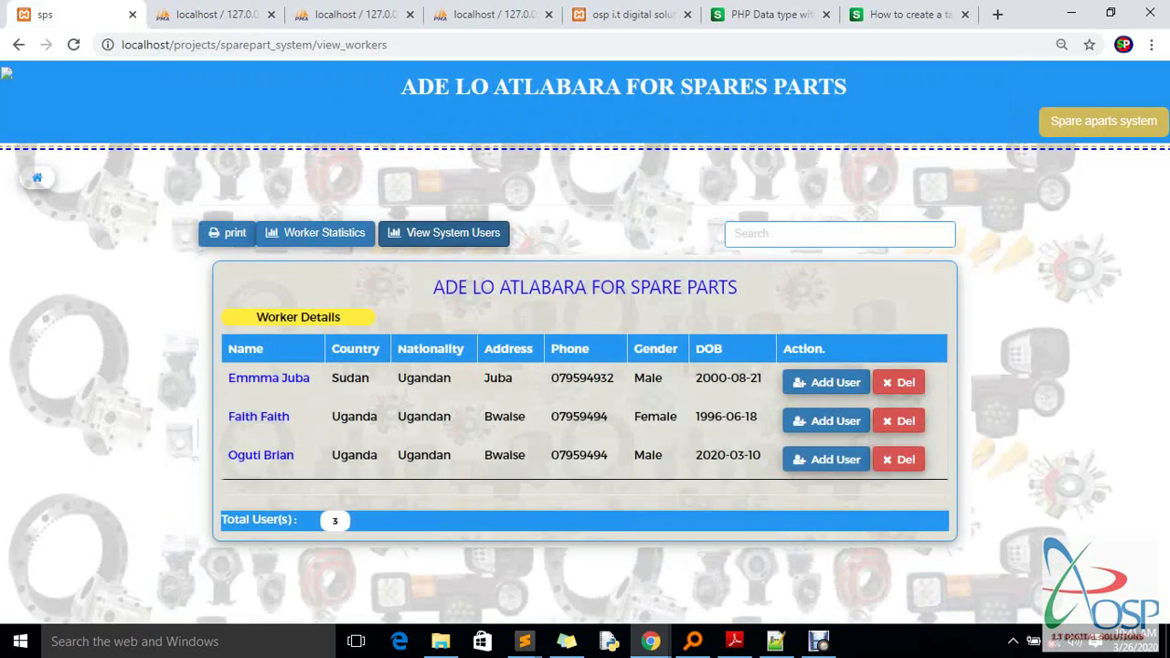
pyautogui.click(448, 232)
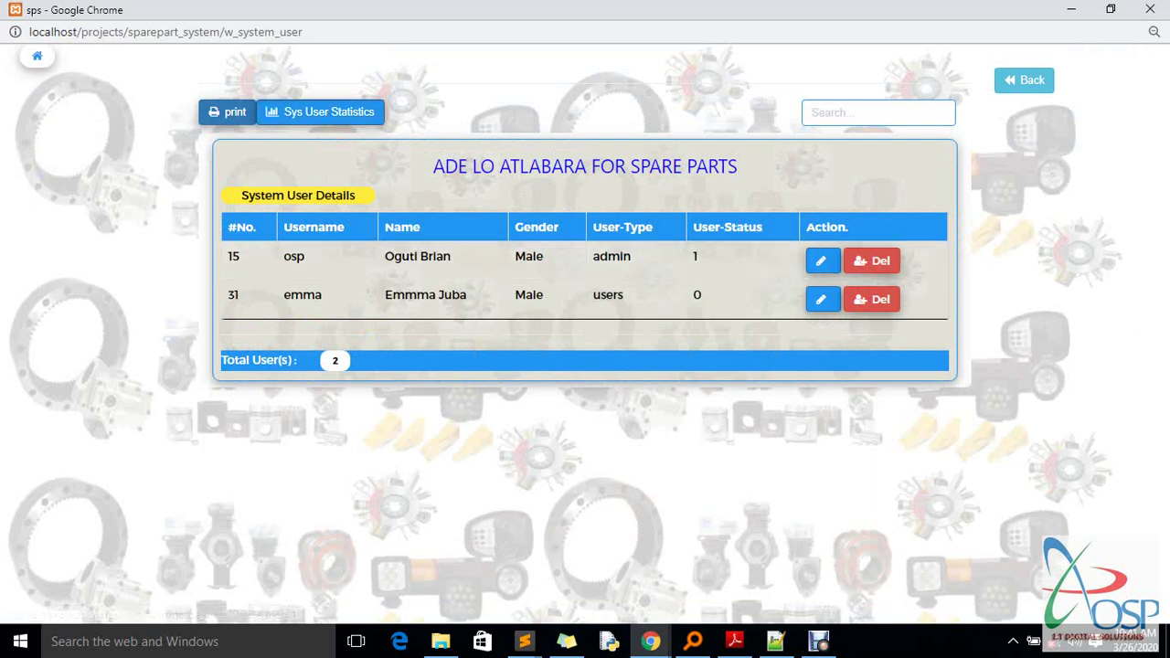
pyautogui.click(320, 112)
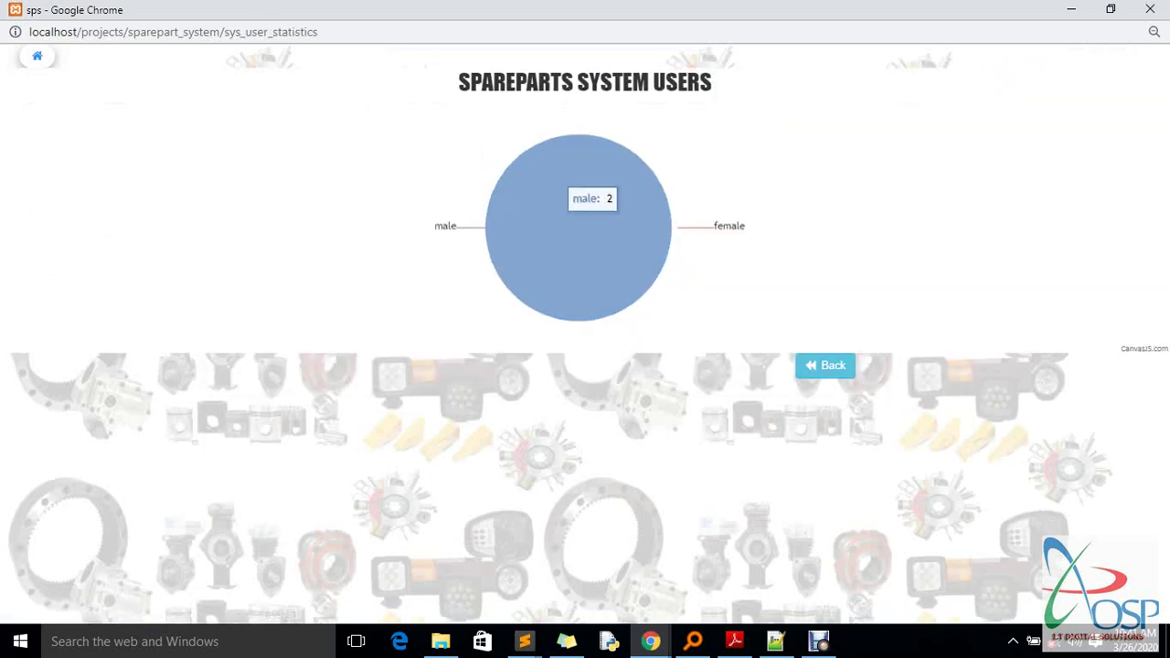
pyautogui.click(825, 365)
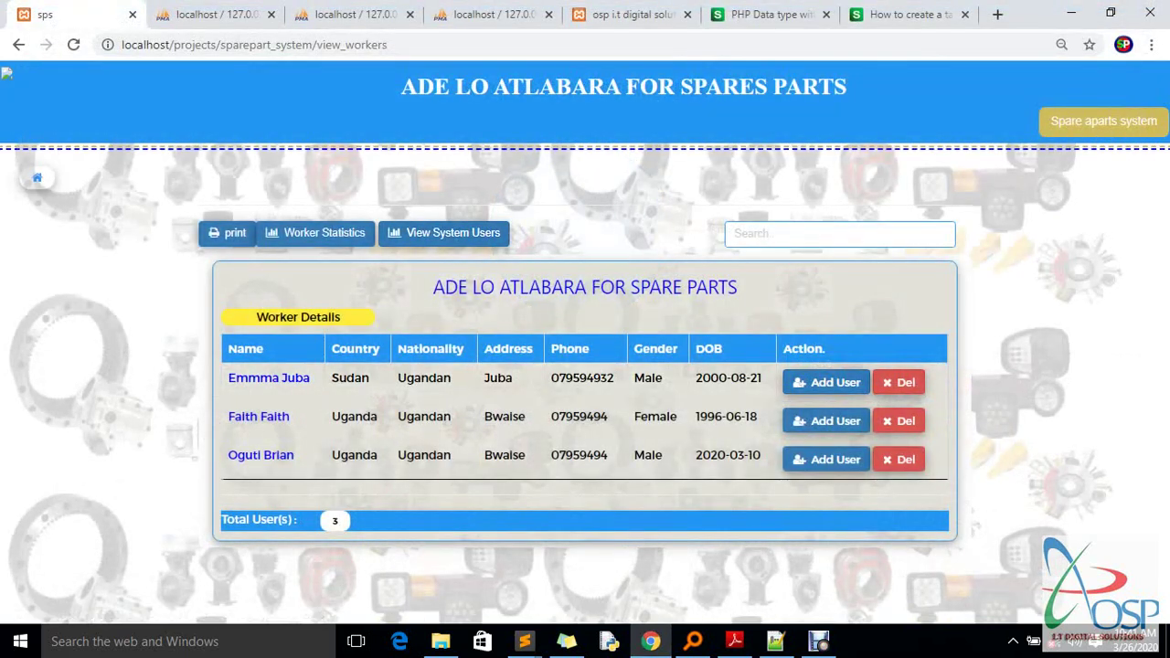
pyautogui.click(37, 177)
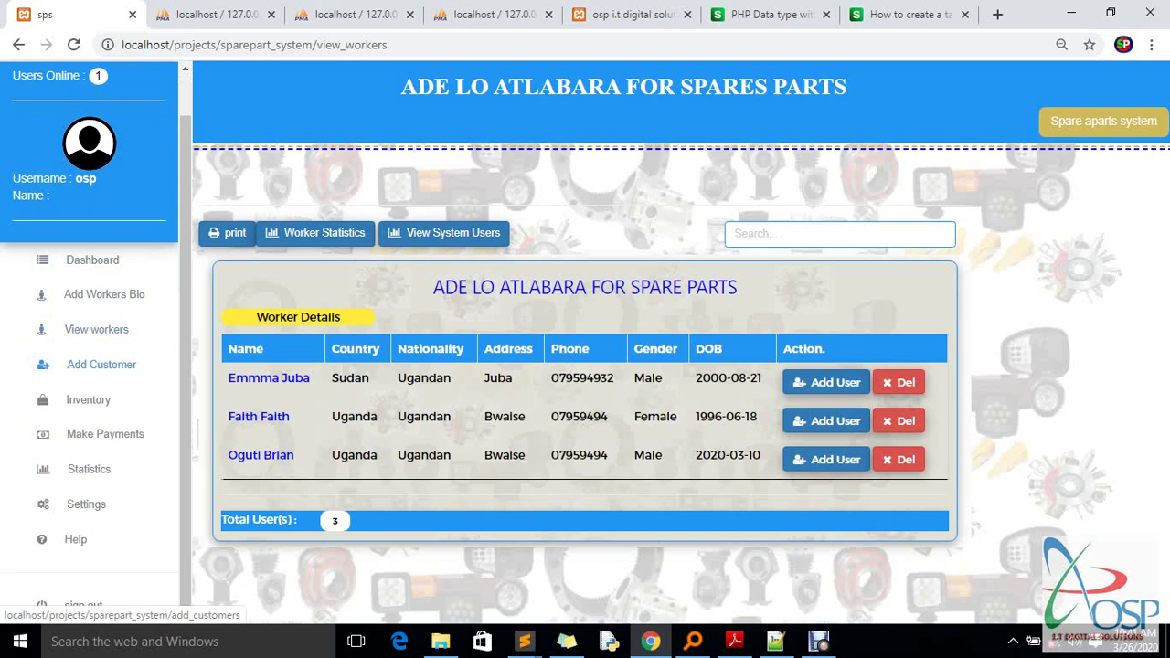
# Open Add Customer, check the two rows in phpMyAdmin's customers_info table, then return to the blank form
pyautogui.click(101, 364)
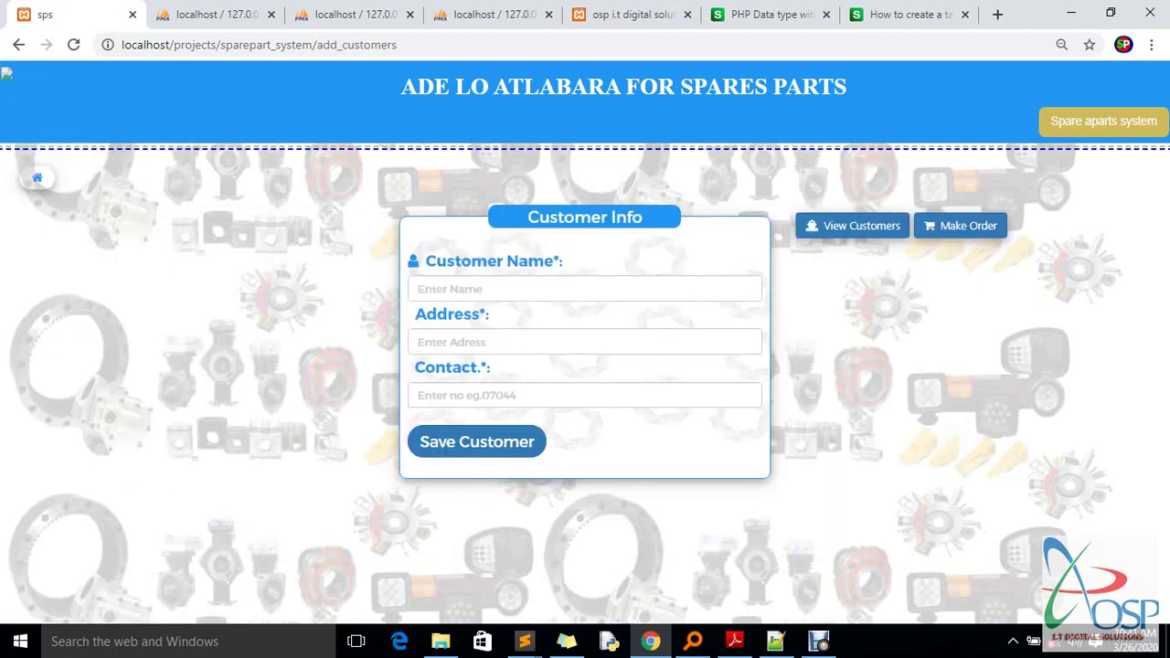
pyautogui.click(214, 14)
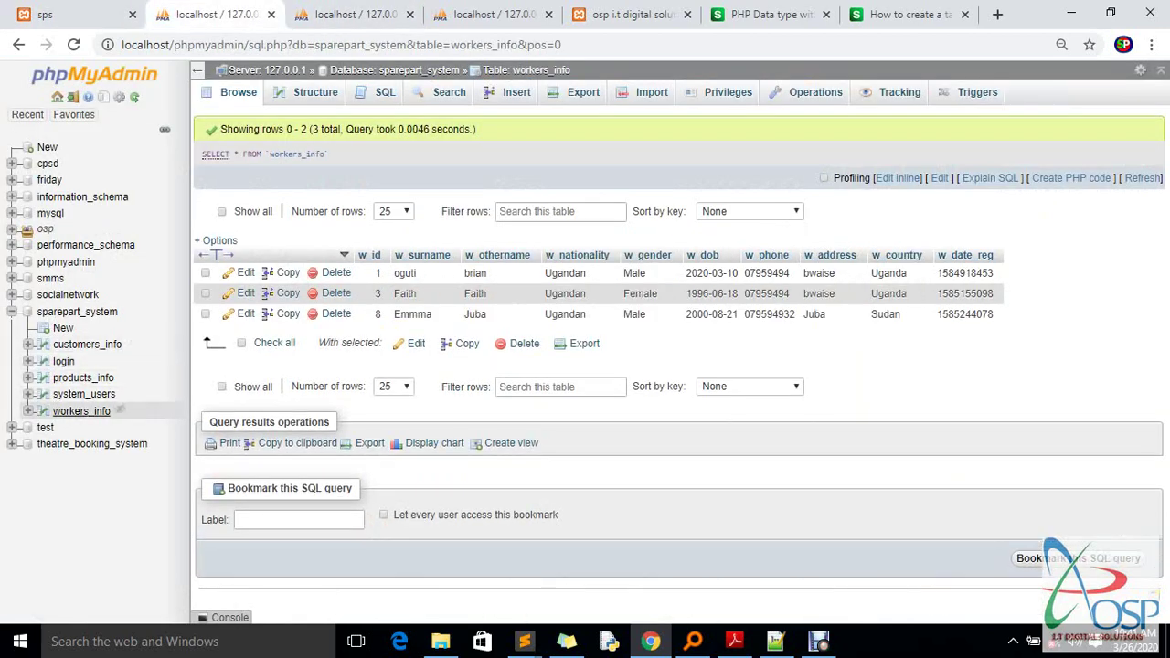
pyautogui.click(86, 343)
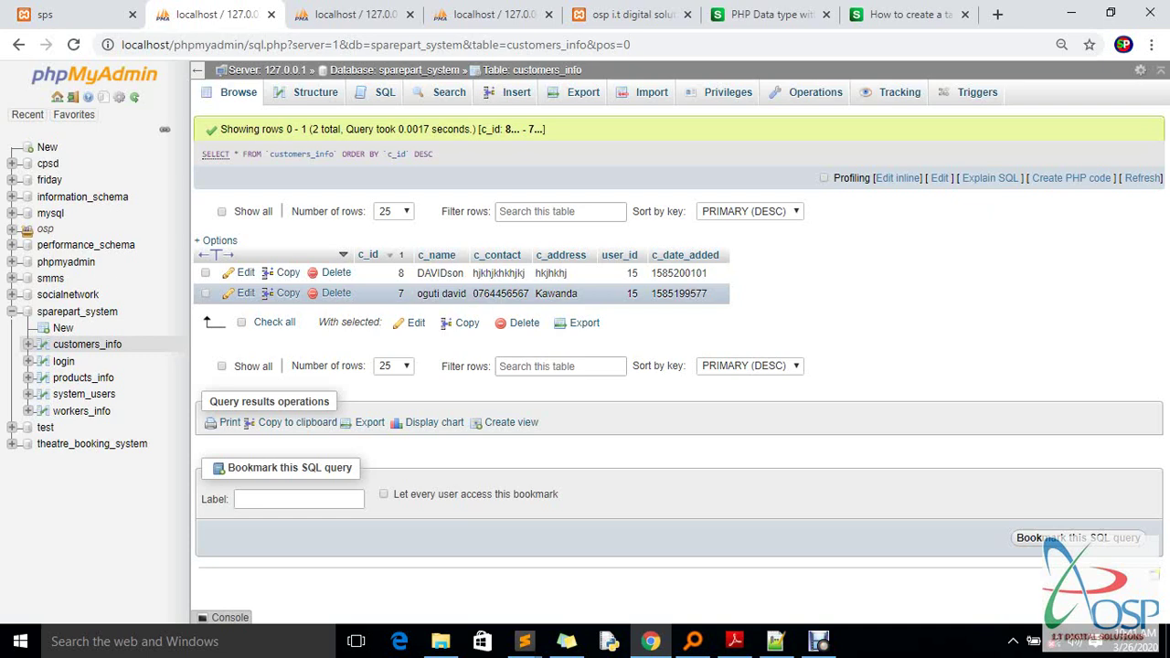
pyautogui.click(55, 14)
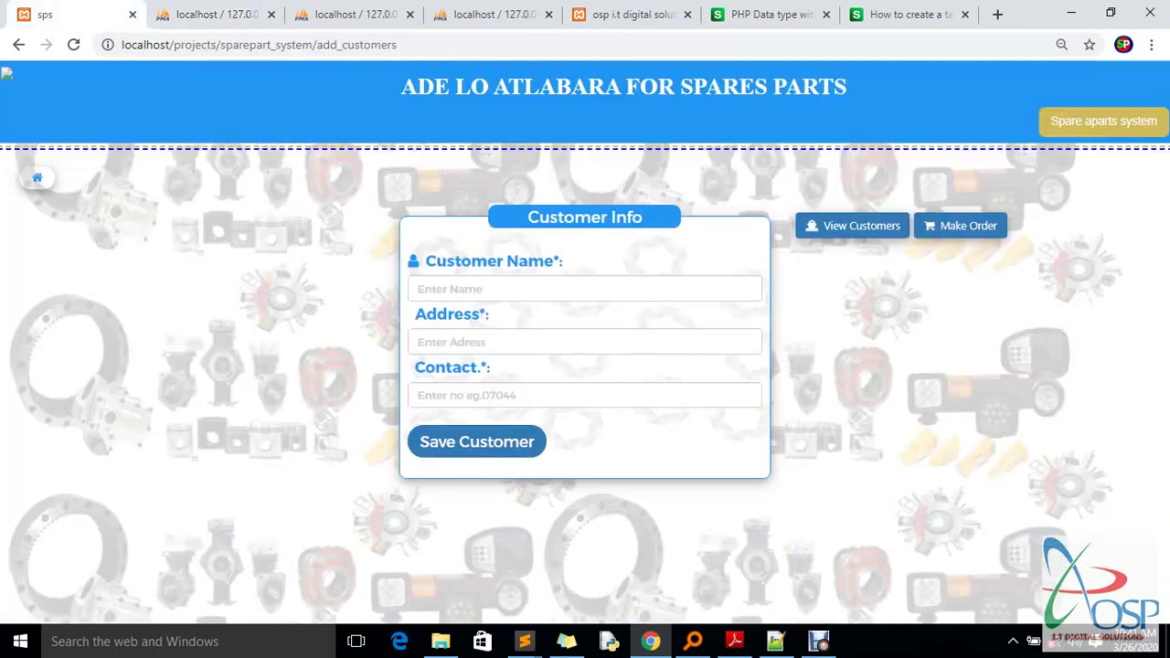
# Save a new customer with the customer's full name, address Kampala and a contact number, then switch to phpMyAdmin
pyautogui.click(457, 289)
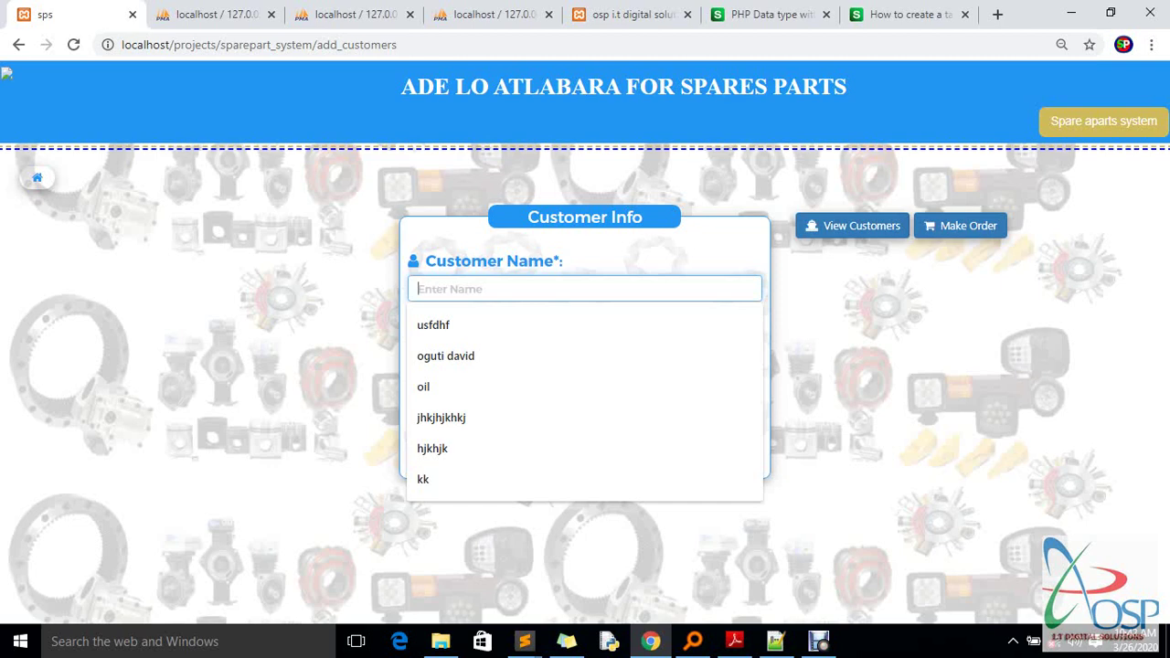
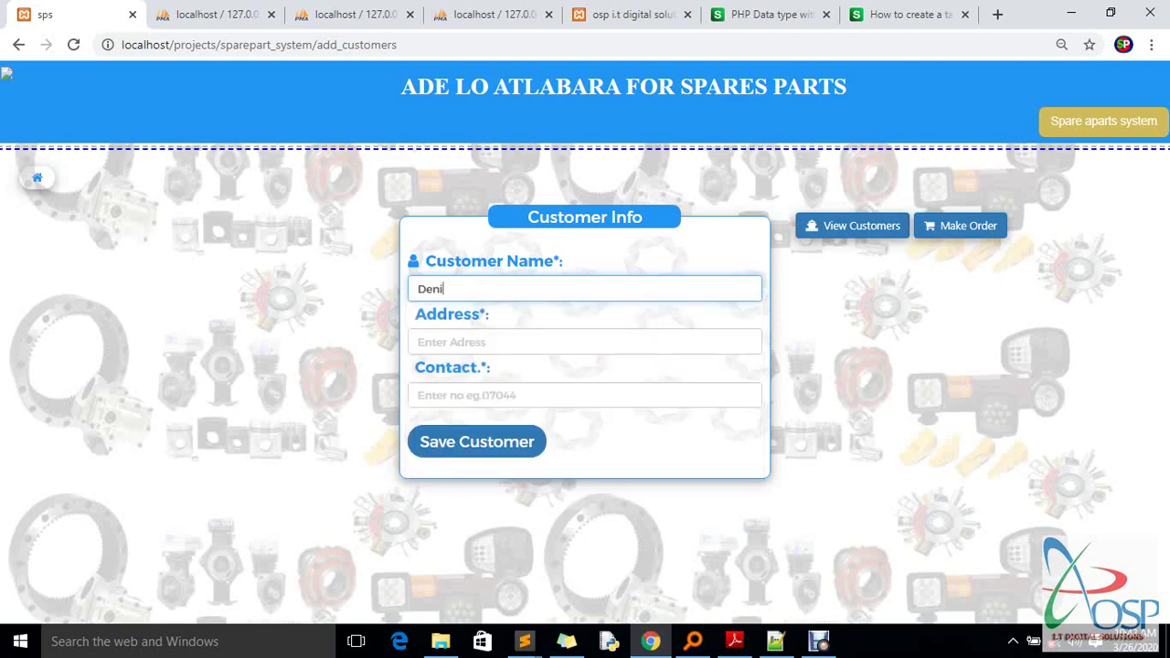
pyautogui.click(418, 342)
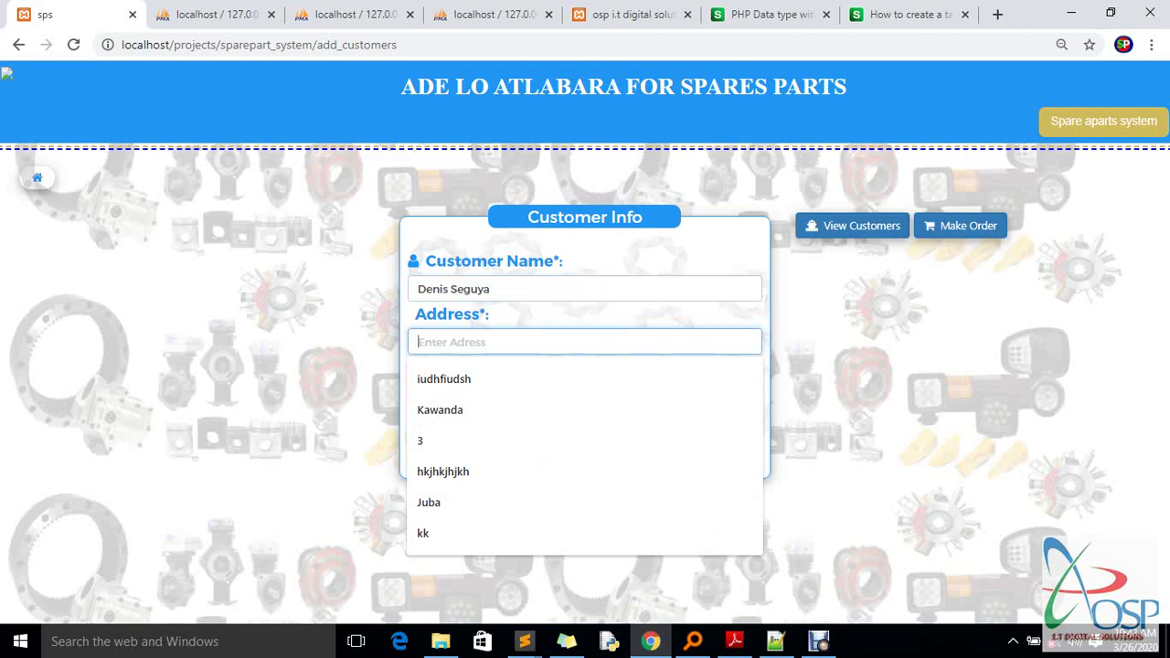
pyautogui.write('Kampala')
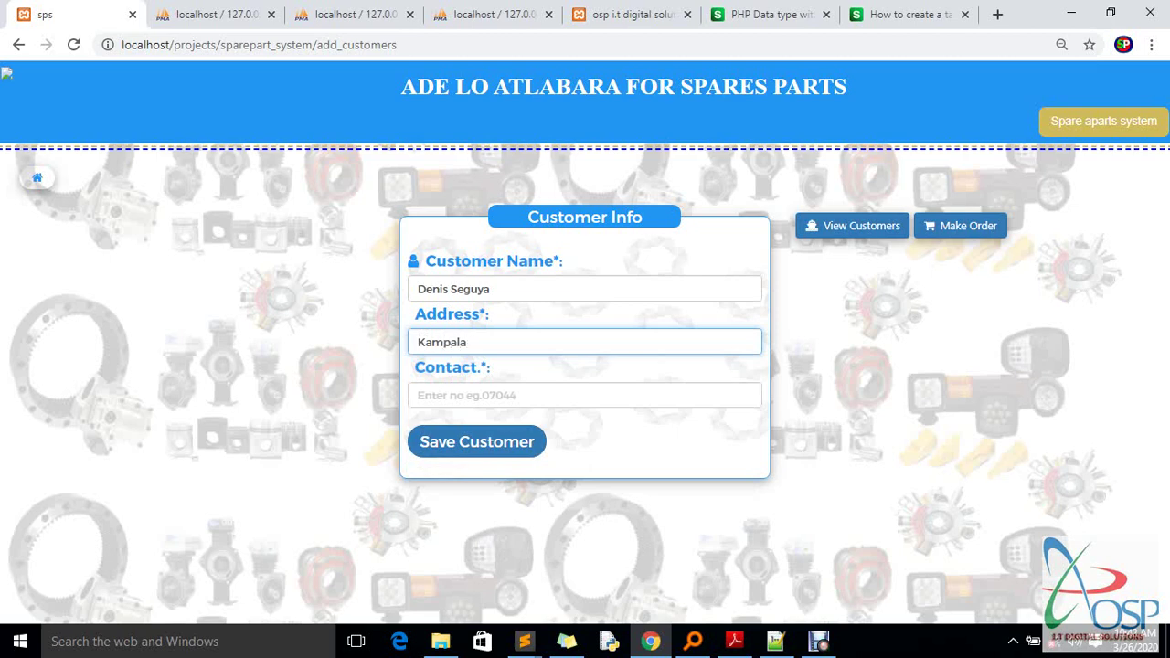
pyautogui.click(585, 395)
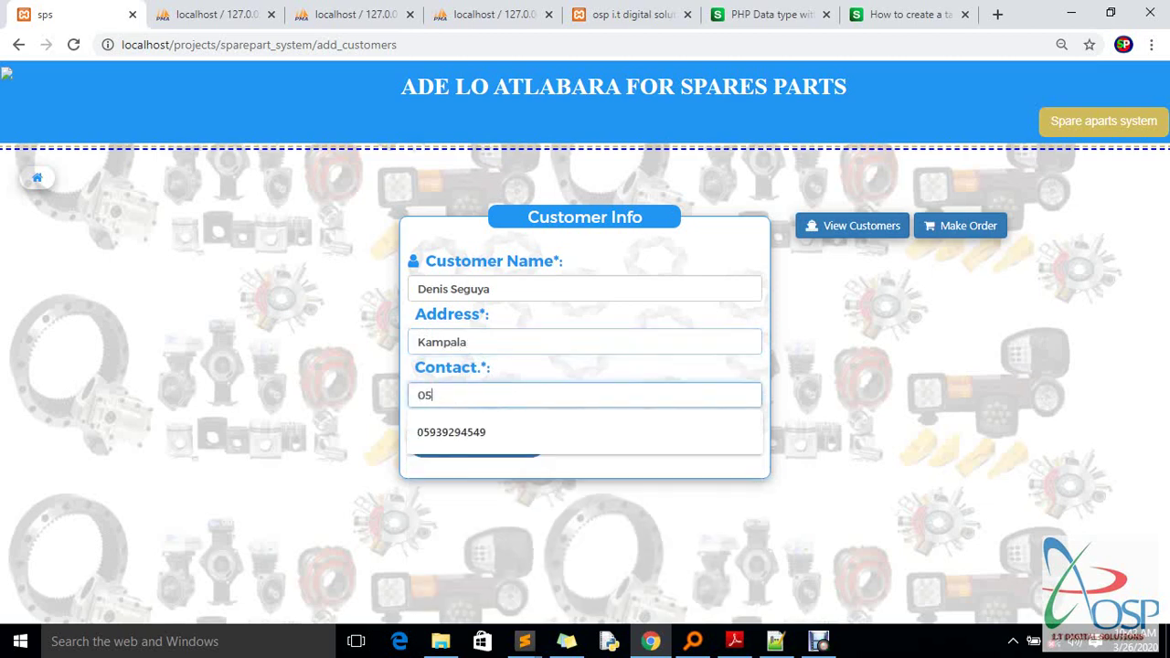
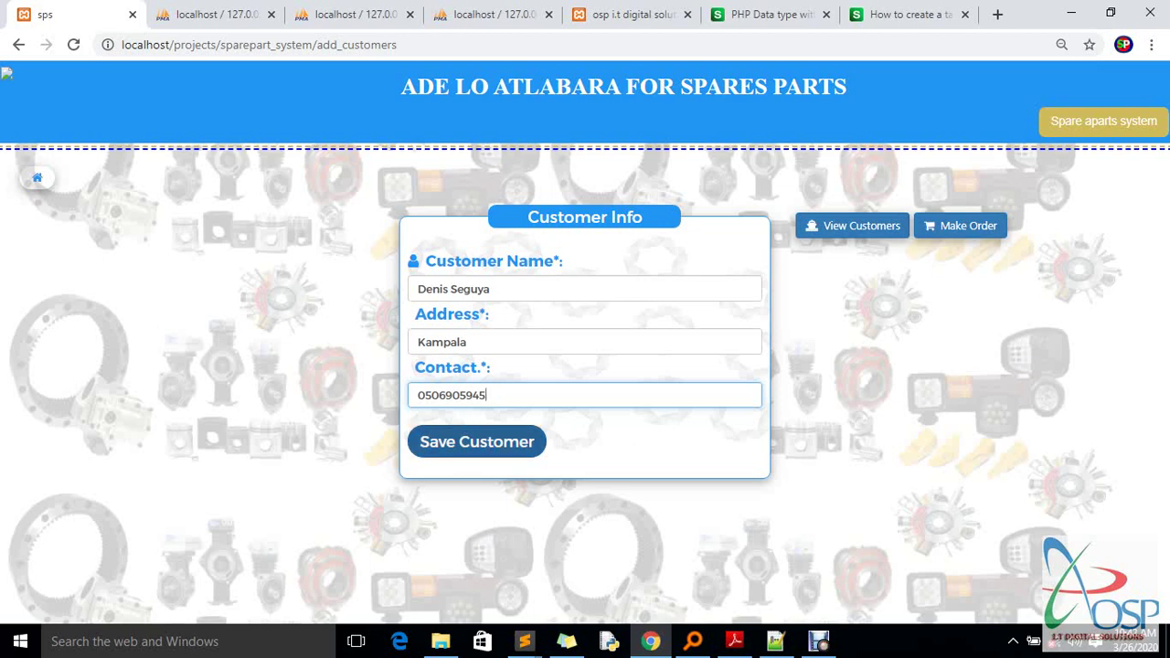
pyautogui.click(476, 442)
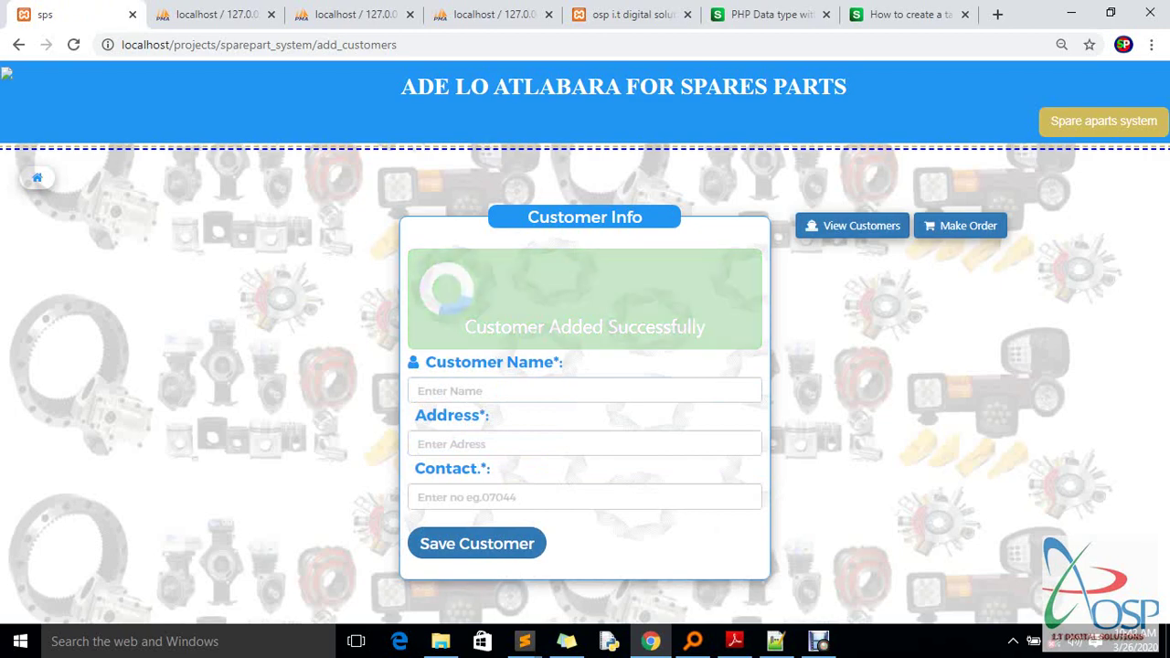
pyautogui.hotkey('ctrl', 'Tab')
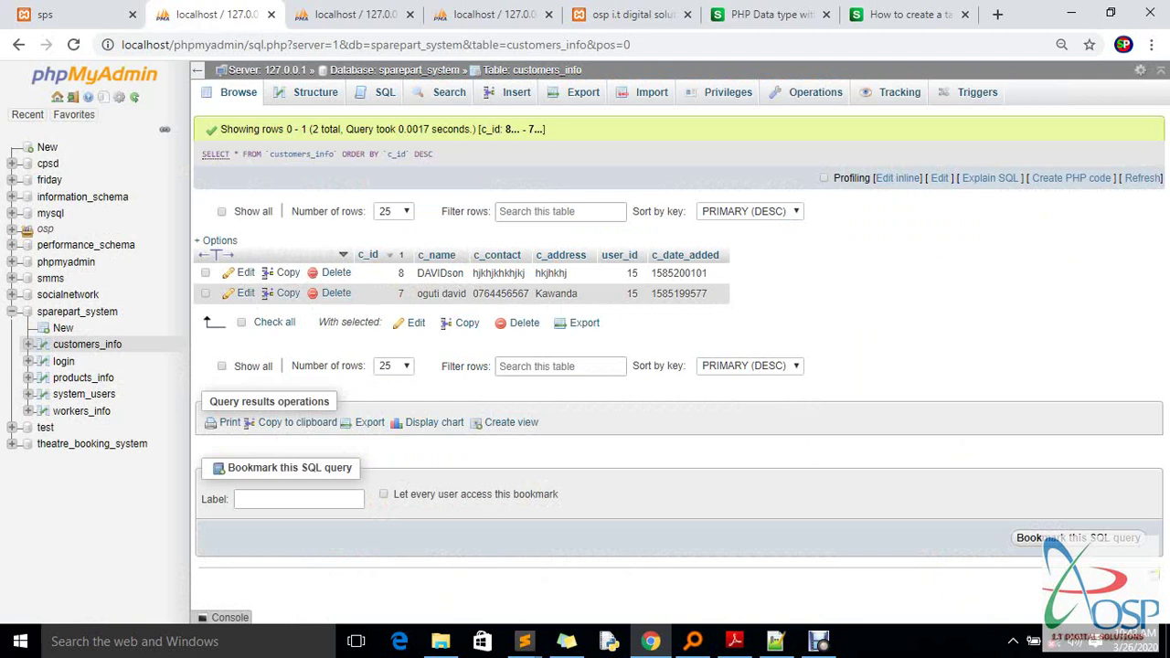
# Reload phpMyAdmin's customers_info table to look for the new customer
pyautogui.hotkey('ctrl', 'l')
pyautogui.press('Return')
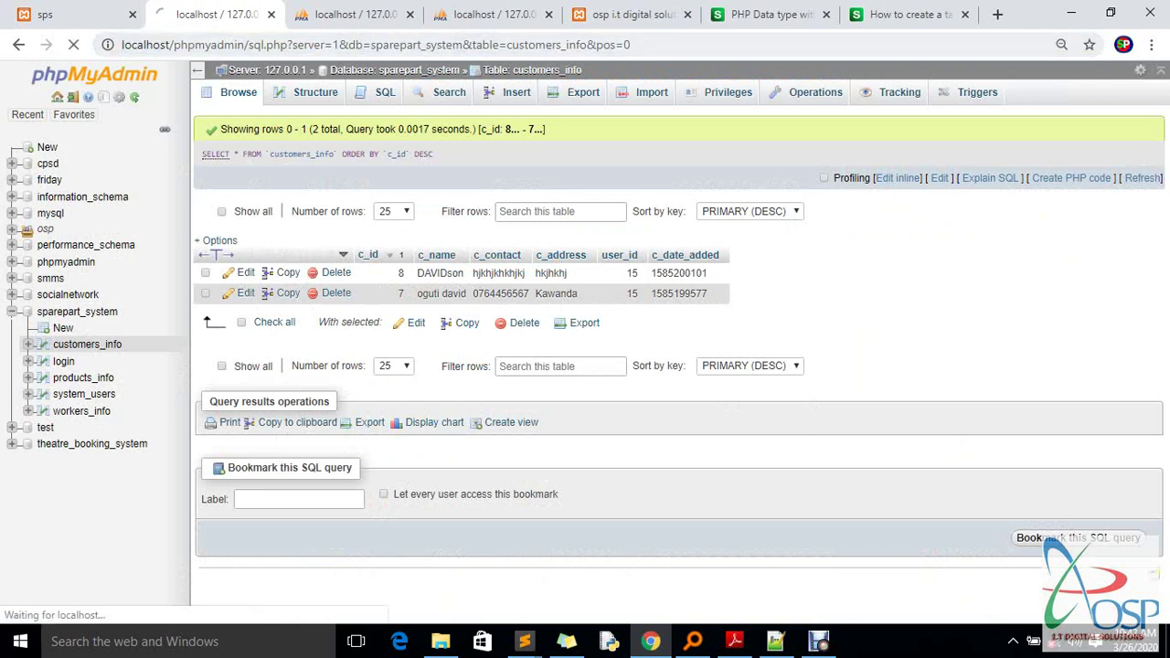